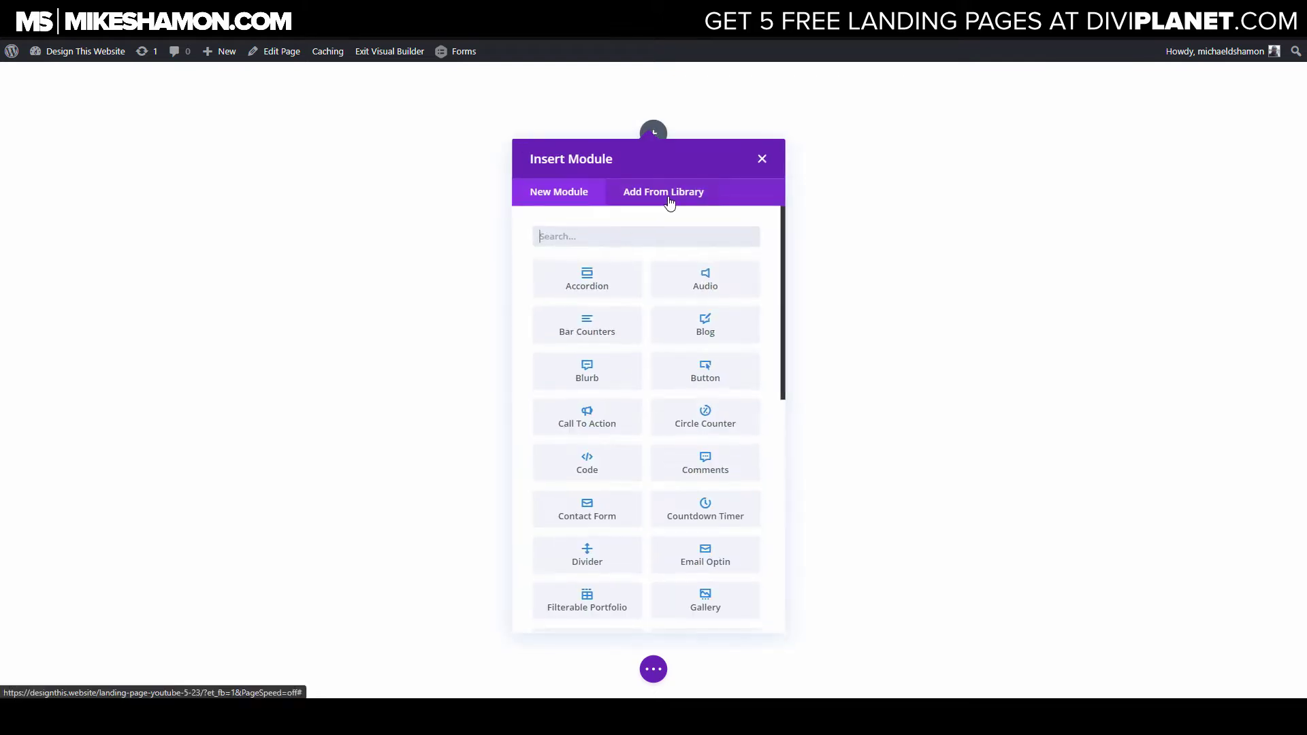
# Insert a Video module into the empty row and remove its default video.
pyautogui.click(623, 243)
pyautogui.write('vie')
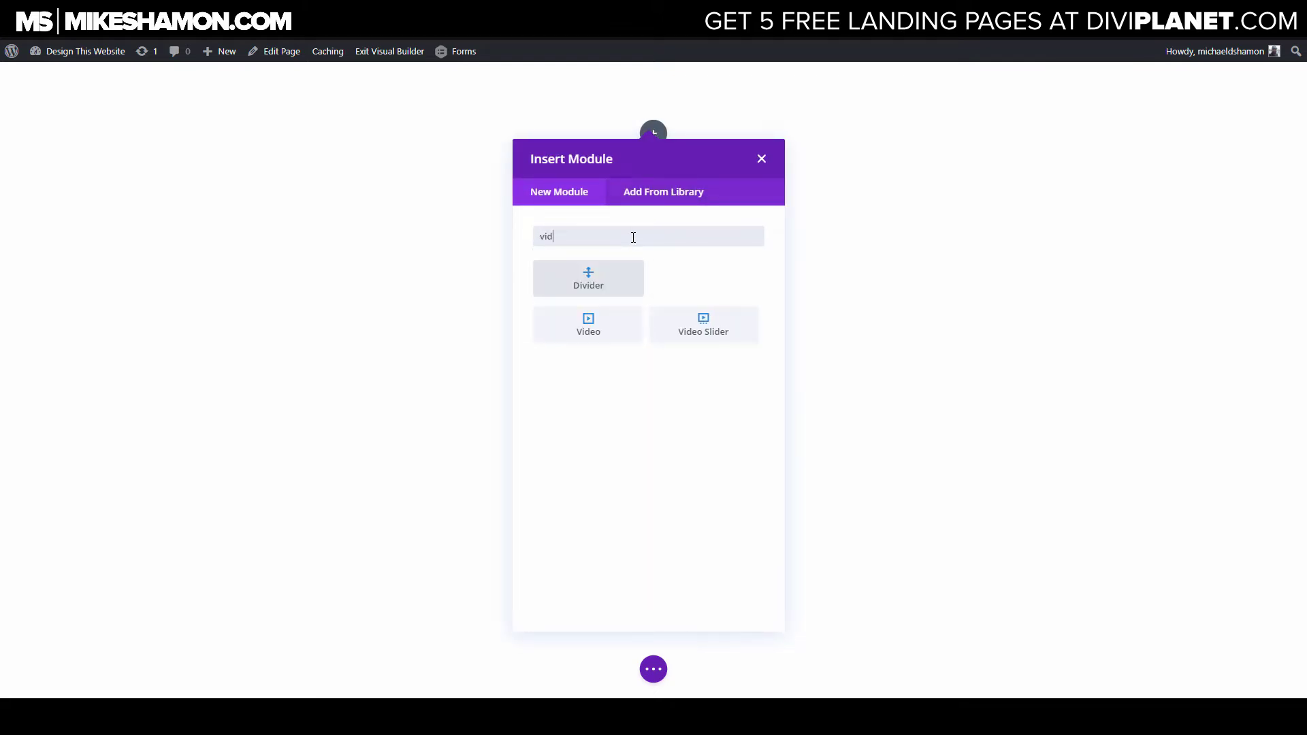
pyautogui.click(661, 274)
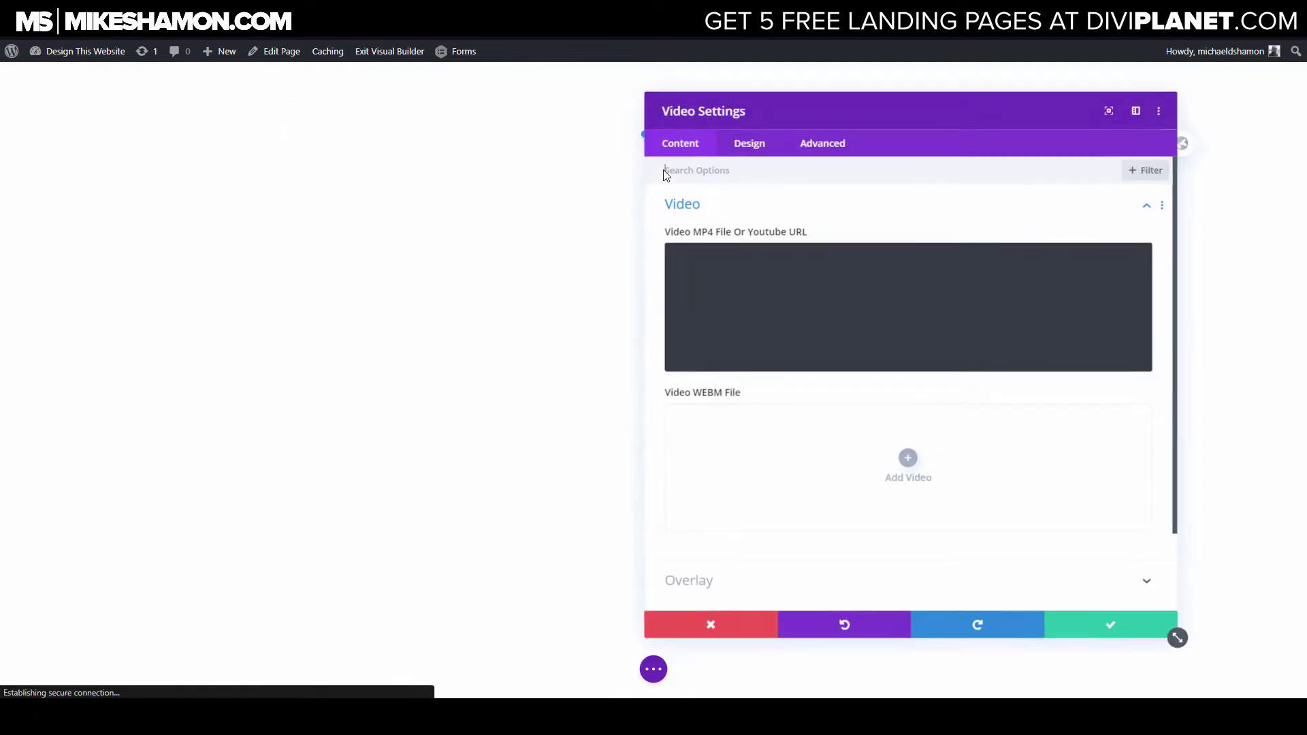
pyautogui.moveTo(1051, 269)
pyautogui.click(1132, 266)
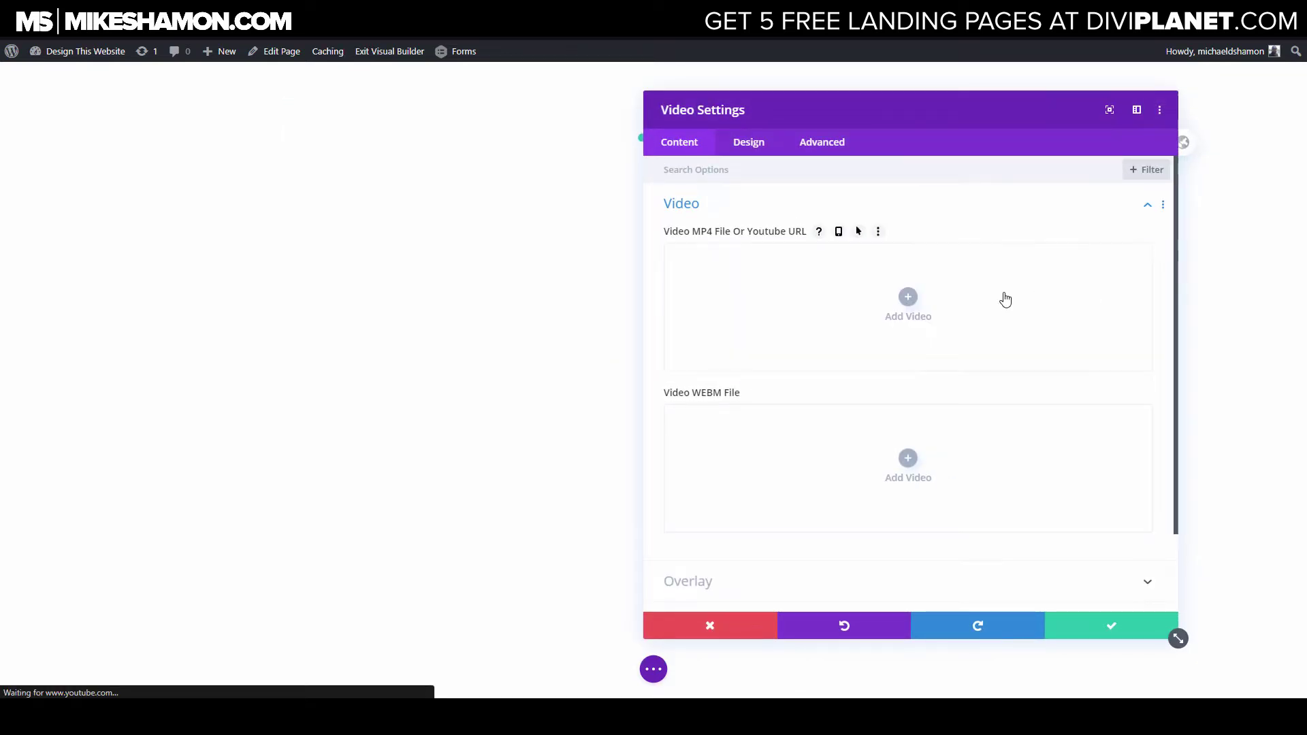
pyautogui.click(910, 299)
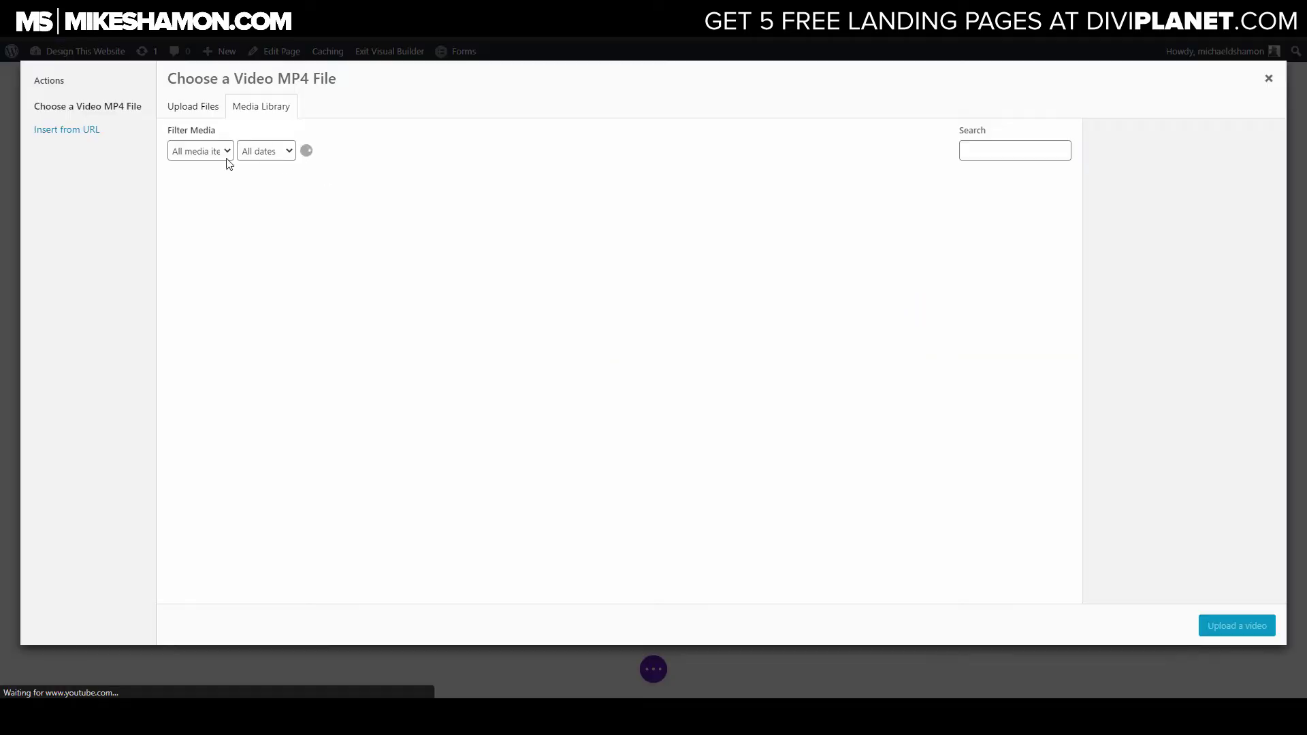
pyautogui.click(194, 111)
pyautogui.click(246, 109)
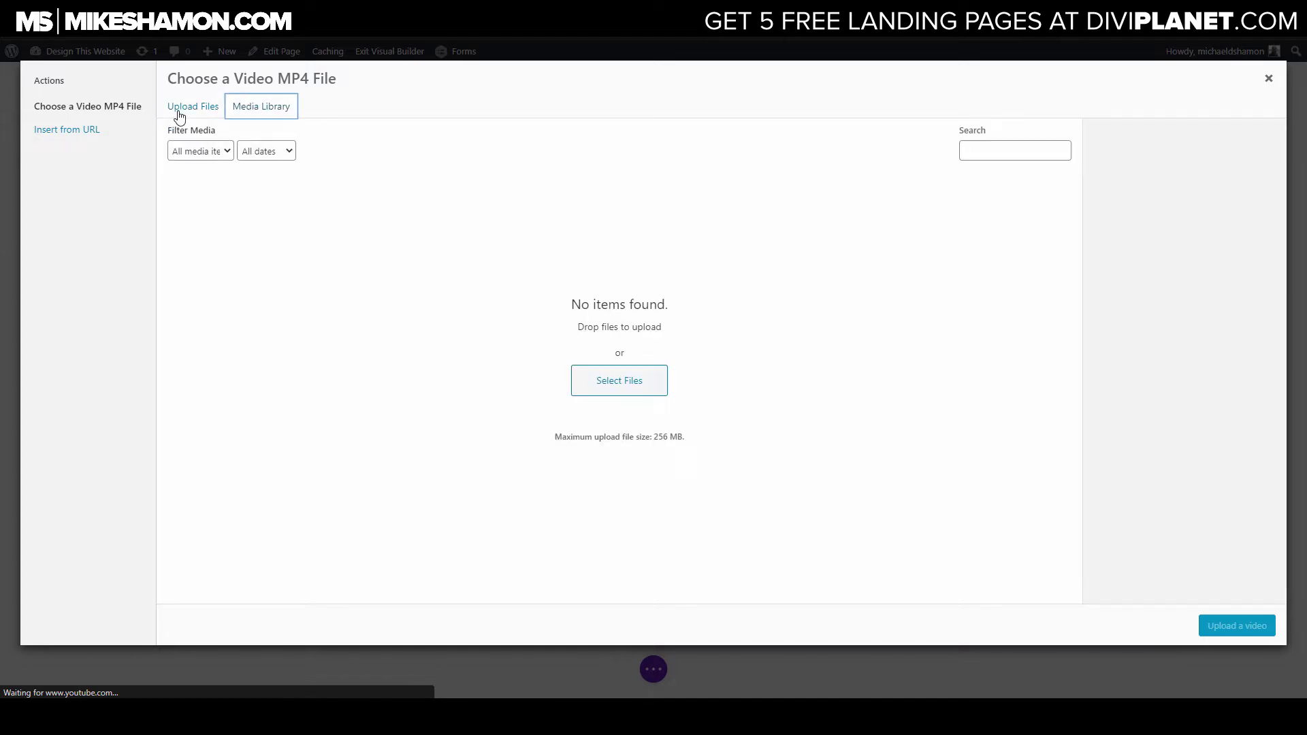
pyautogui.click(67, 130)
pyautogui.click(260, 140)
pyautogui.hotkey('ctrl', 'a')
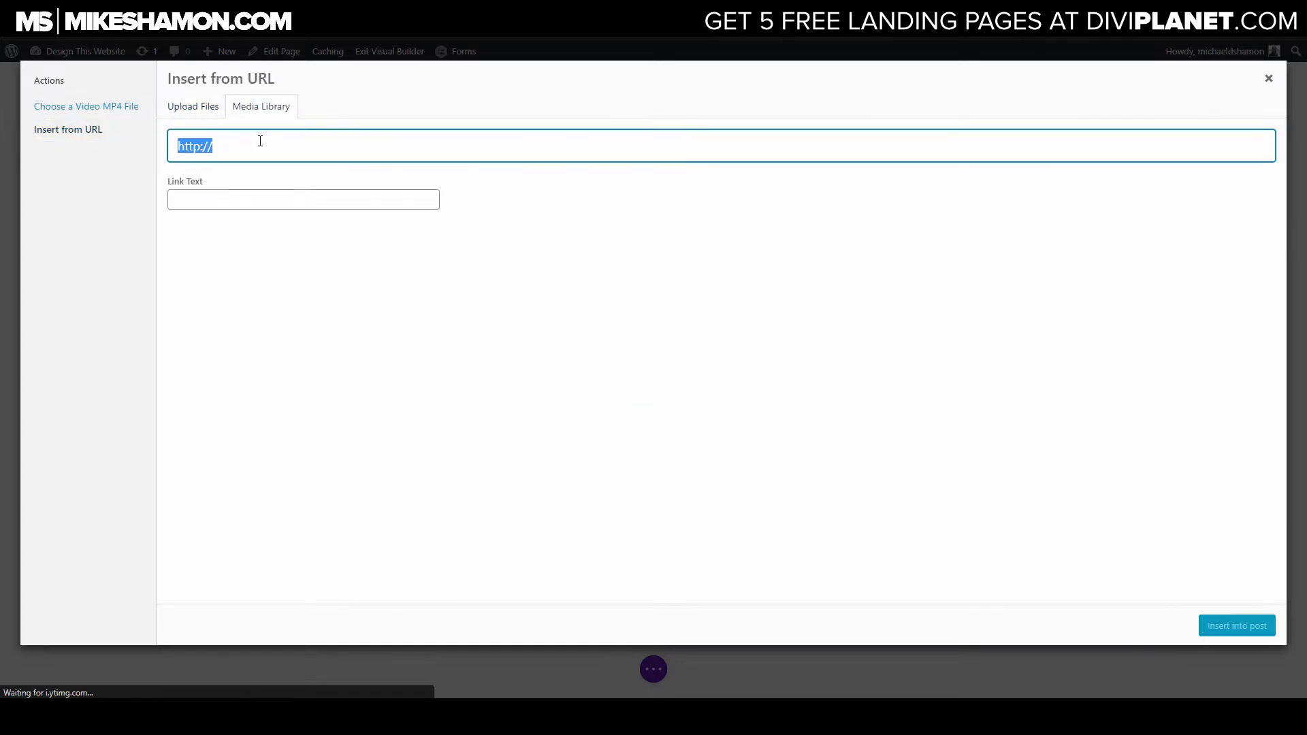
pyautogui.write('https://youtu.be/IaNDG1K0mvQ')
pyautogui.click(1232, 639)
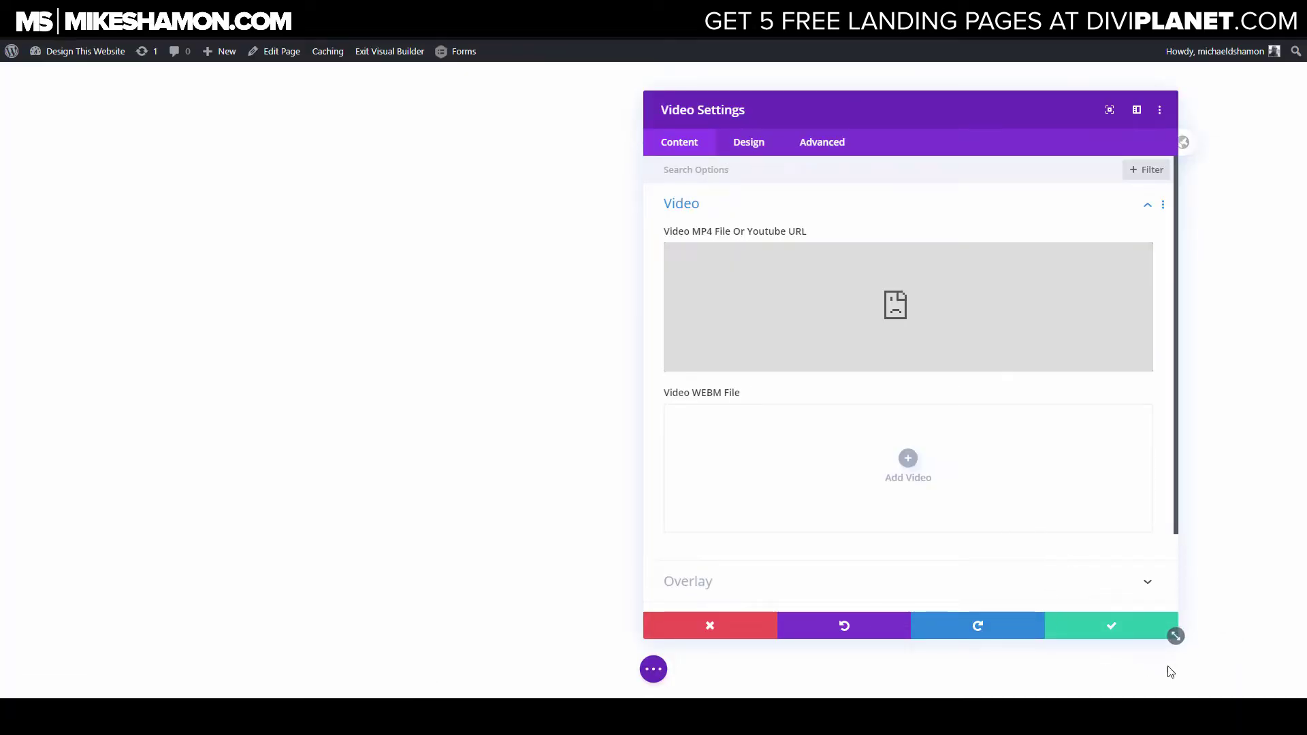
pyautogui.click(1114, 627)
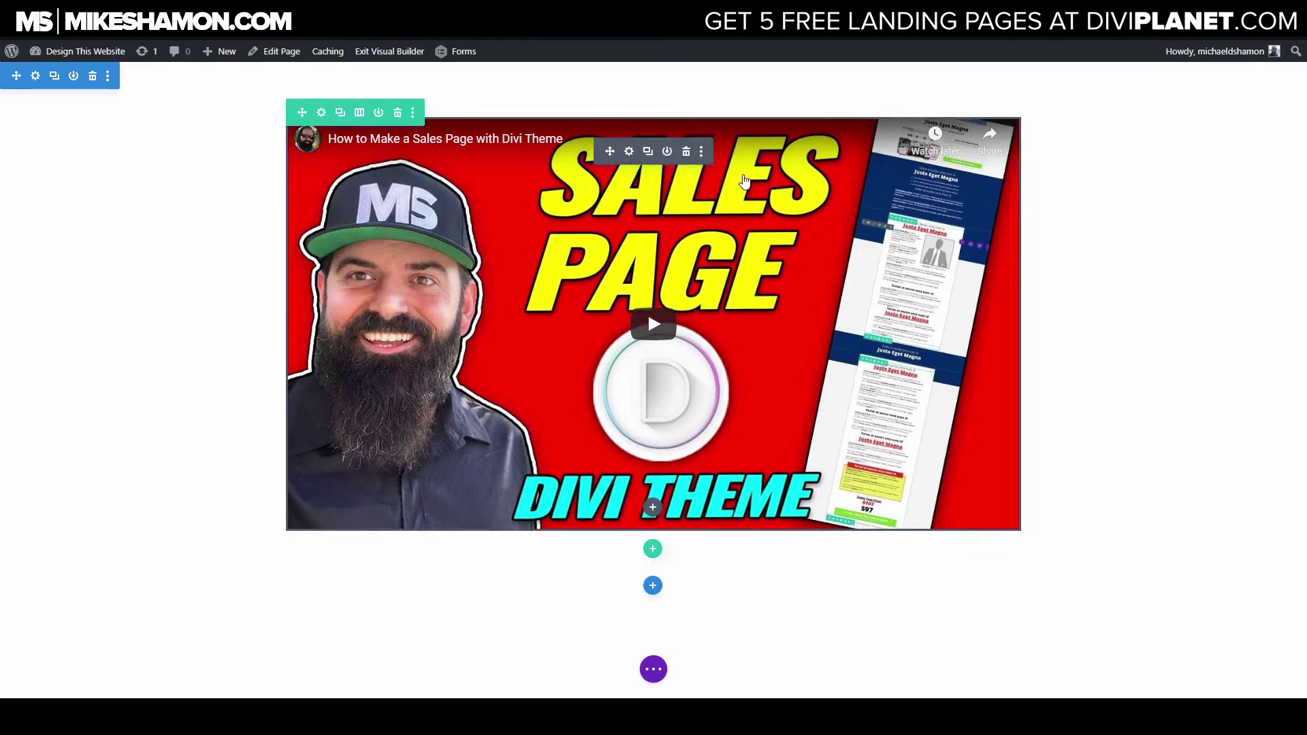
# Give the video module a solid border 4px wide on all sides.
pyautogui.click(745, 180)
pyautogui.click(747, 145)
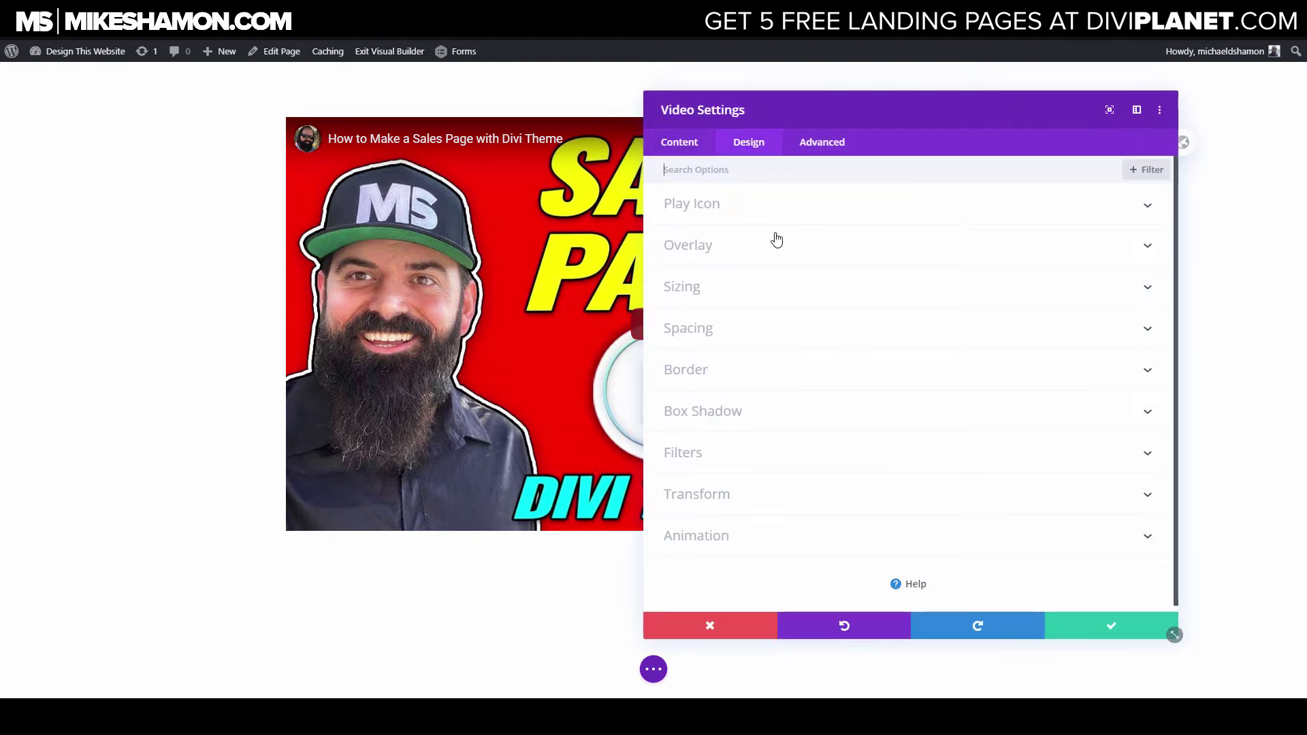
pyautogui.click(734, 375)
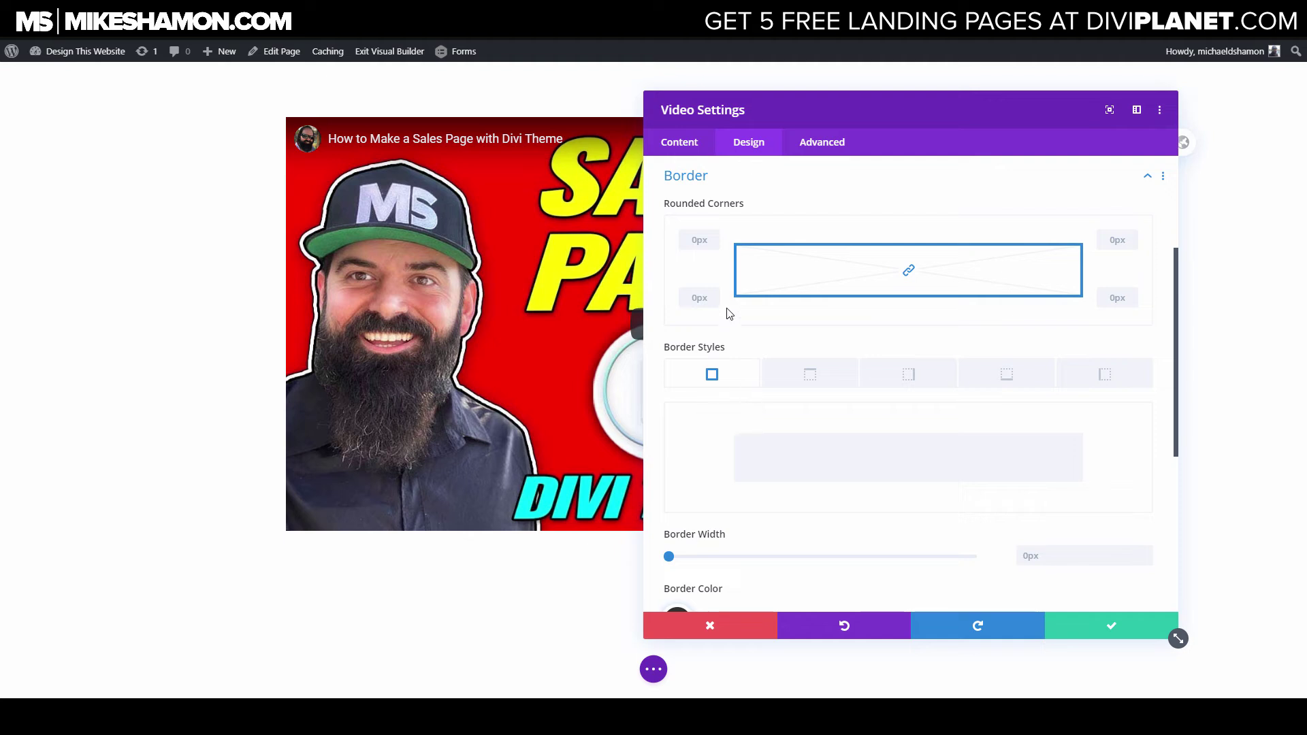
pyautogui.scroll(-2, 694, 470)
pyautogui.click(681, 444)
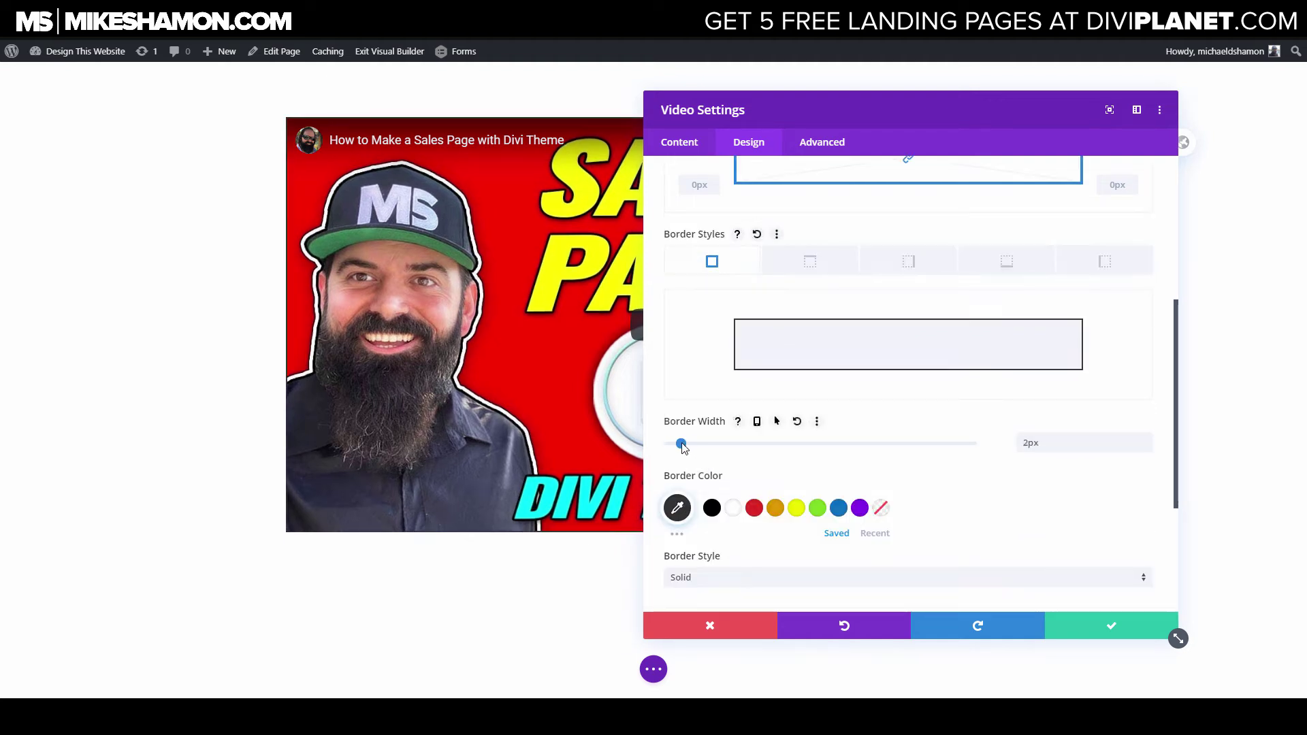
pyautogui.moveTo(690, 444); pyautogui.dragTo(693, 444)
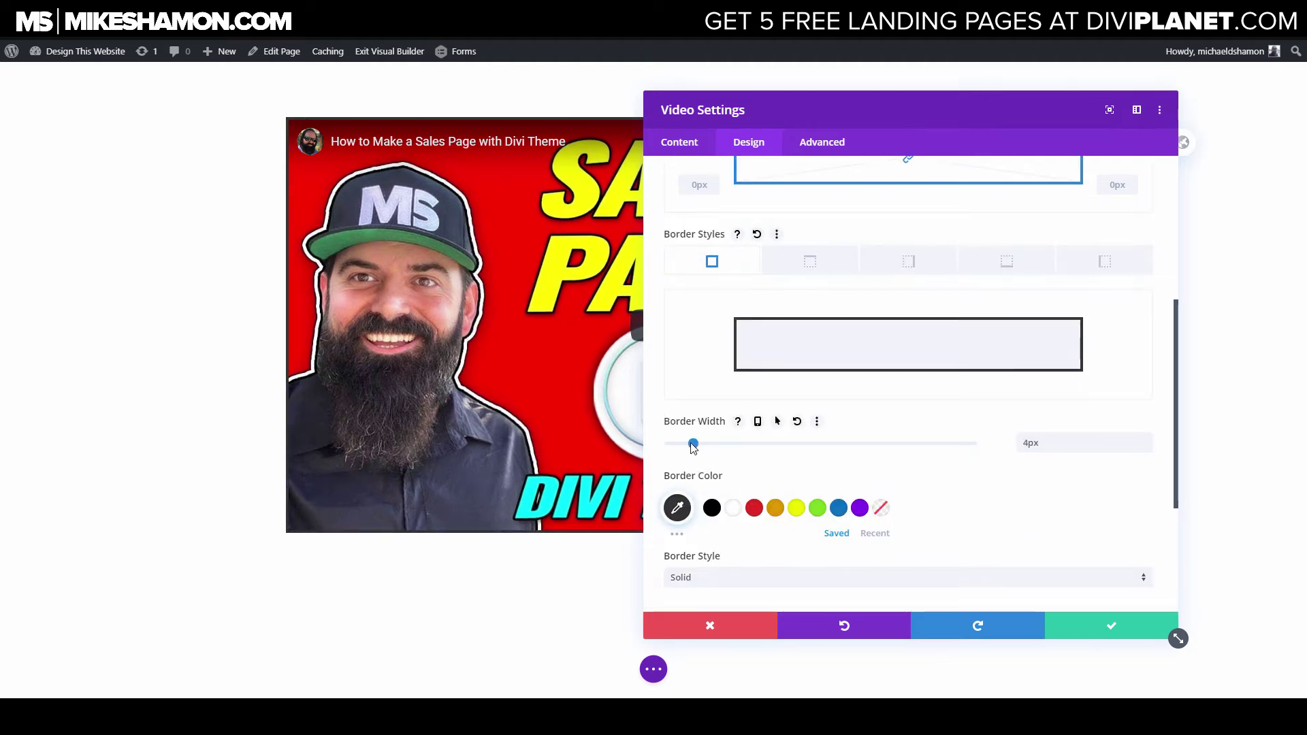
# Apply the soft all-around box shadow preset to the video module and save its settings.
pyautogui.scroll(-3, 861, 502)
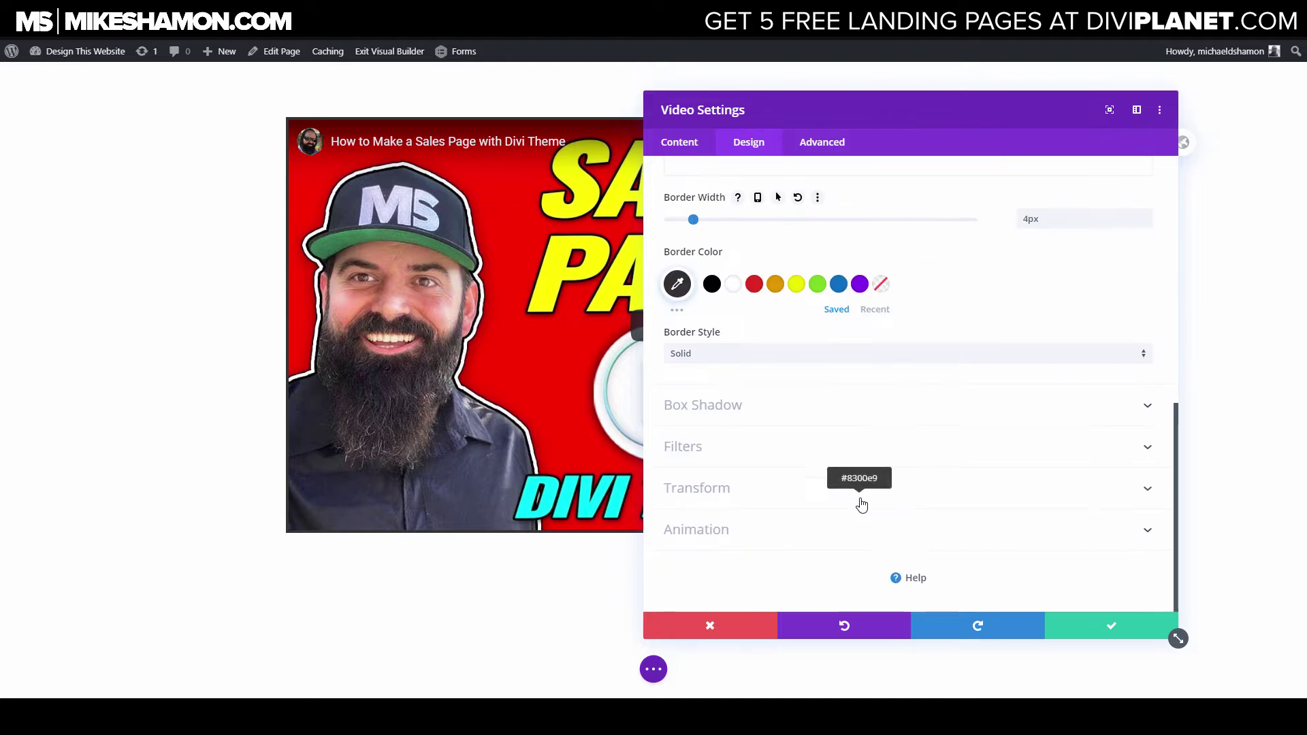
pyautogui.click(716, 406)
pyautogui.click(884, 339)
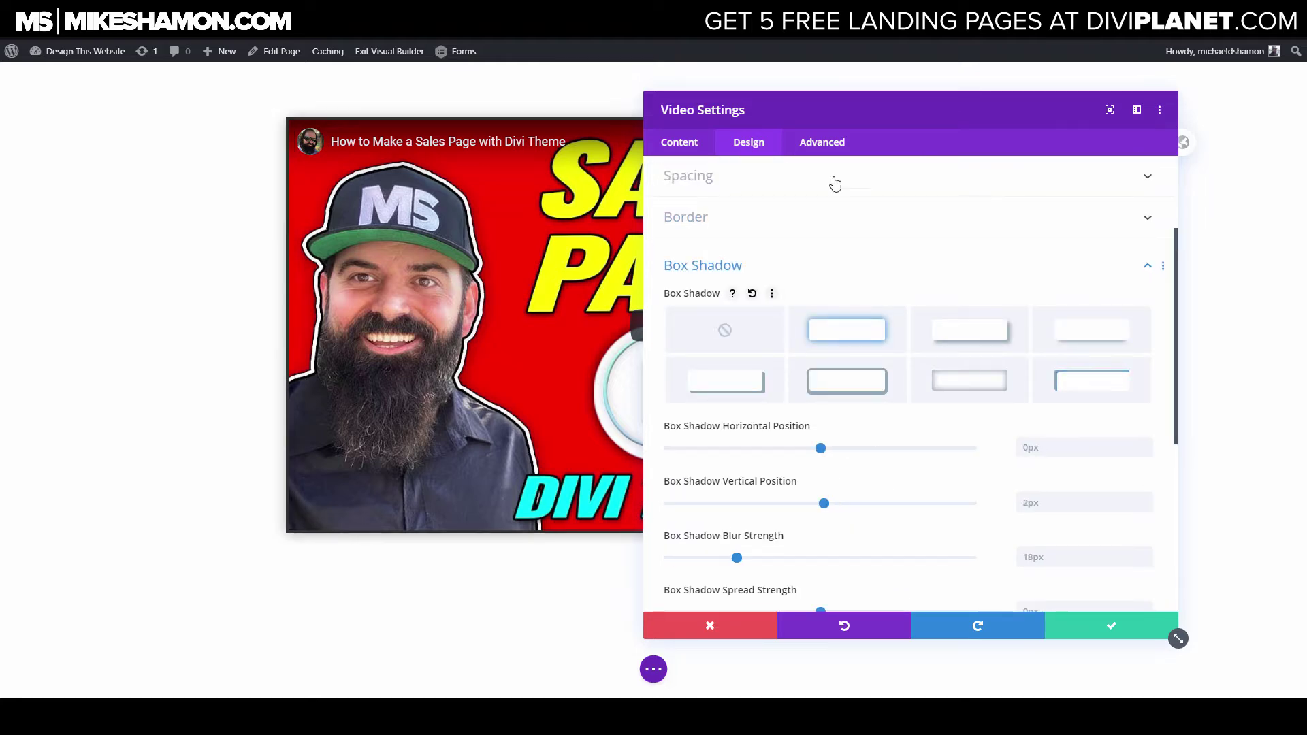
pyautogui.moveTo(860, 122); pyautogui.dragTo(906, 115)
pyautogui.click(1179, 630)
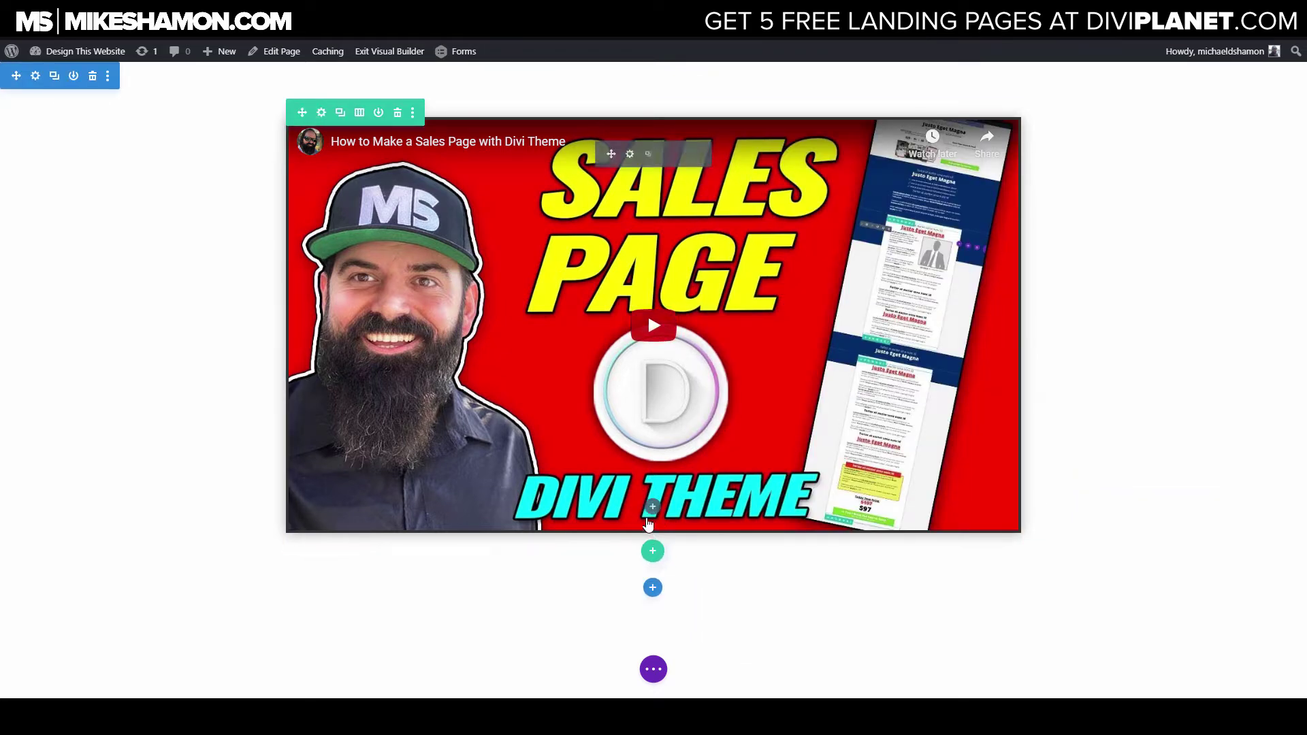
# Insert a Text module below the video.
pyautogui.click(652, 511)
pyautogui.click(660, 179)
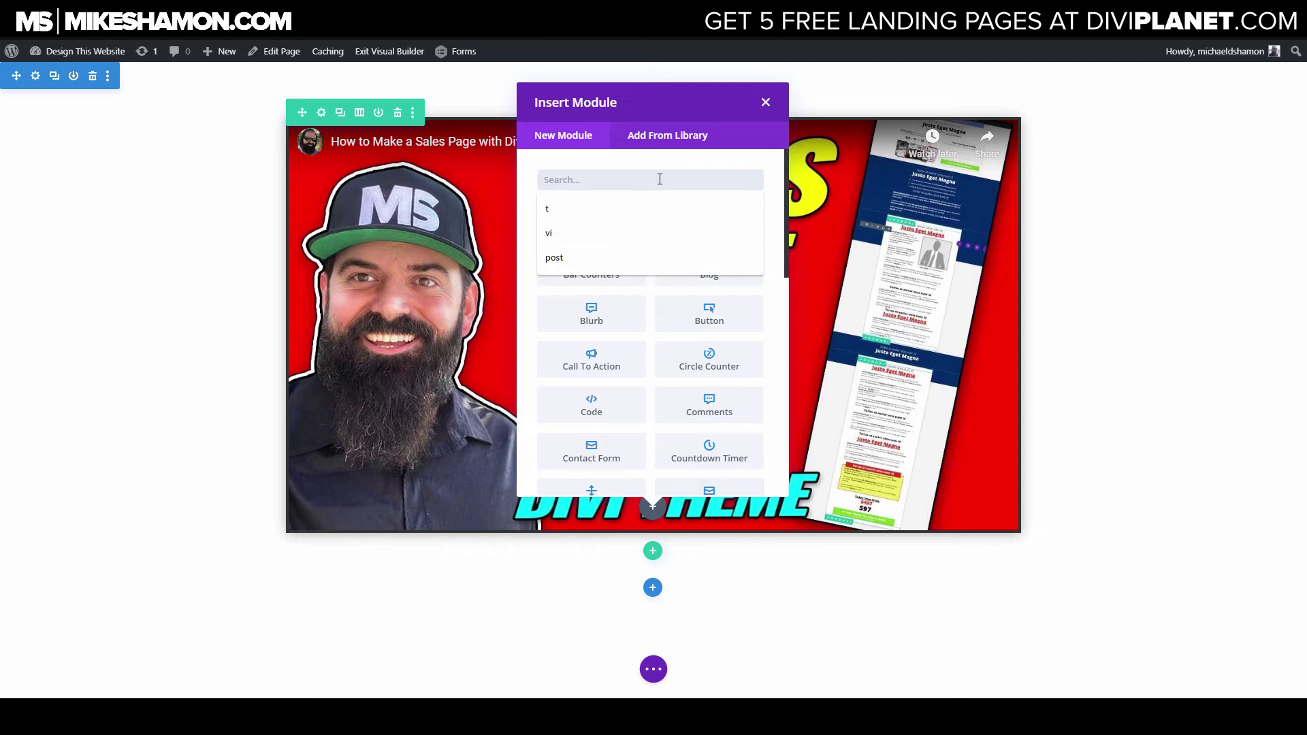
pyautogui.write('text')
pyautogui.click(644, 212)
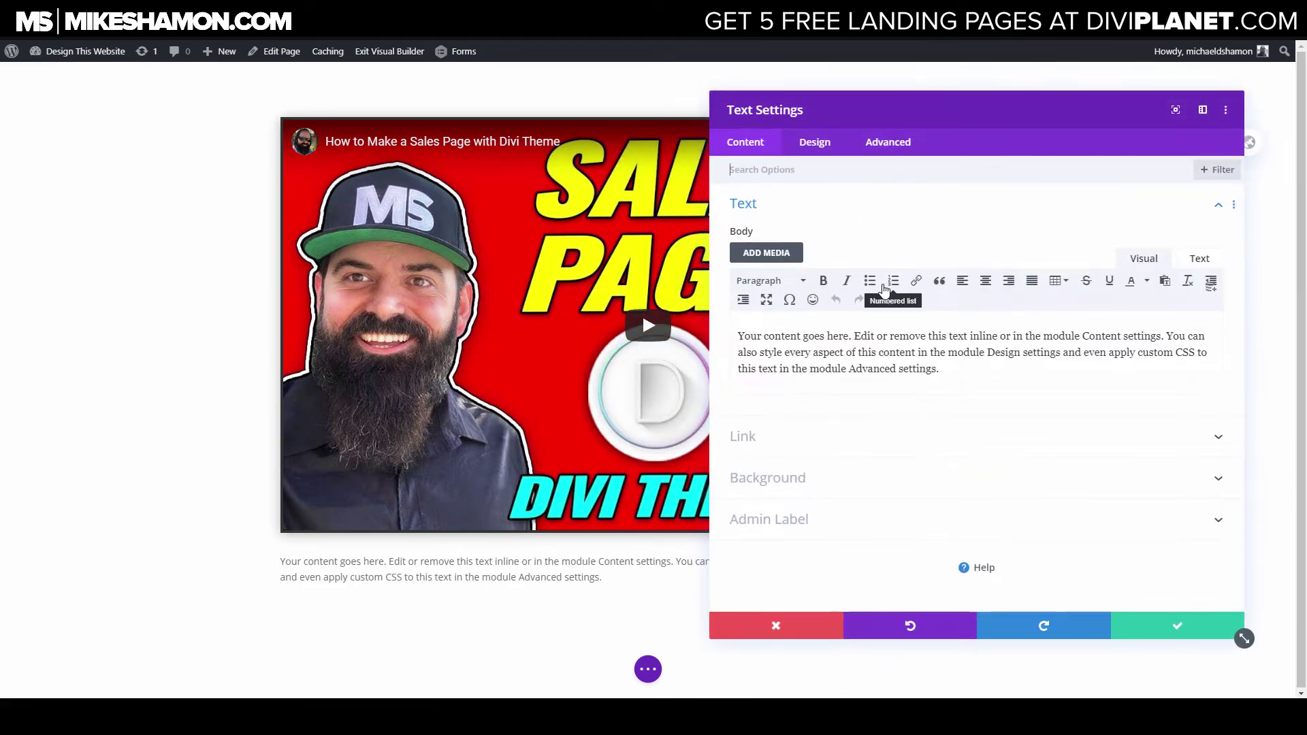
# Replace the placeholder body text with "Lorem ipsum dolor sit amet, consectetur adipiscing elit, sed do eiusmod tempor incididunt ut labore et dolore magna aliqua".
pyautogui.click(1198, 258)
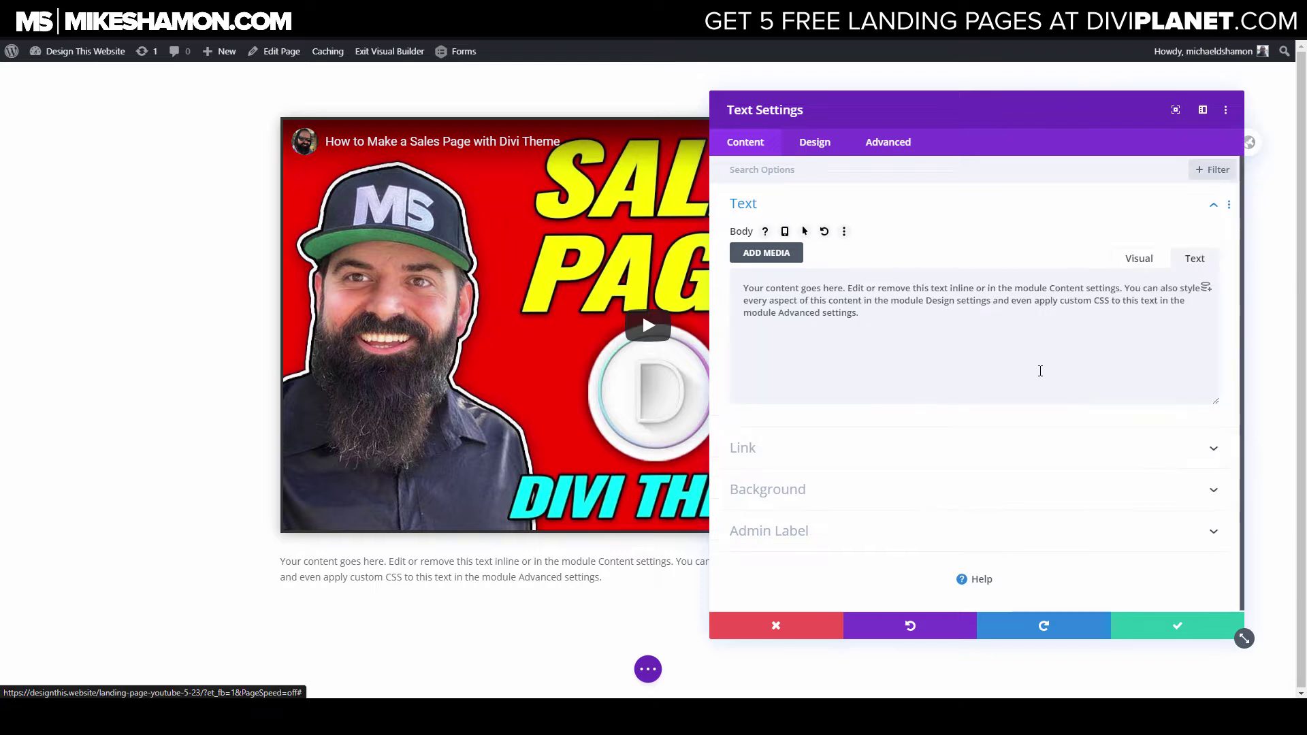
pyautogui.hotkey('ctrl', 'a')
pyautogui.write('Lorem ipsum dolor sit amet, consectetur adipiscing elit, sed do eiusmod tempor incididunt ut labore et dolore magna aliqua')
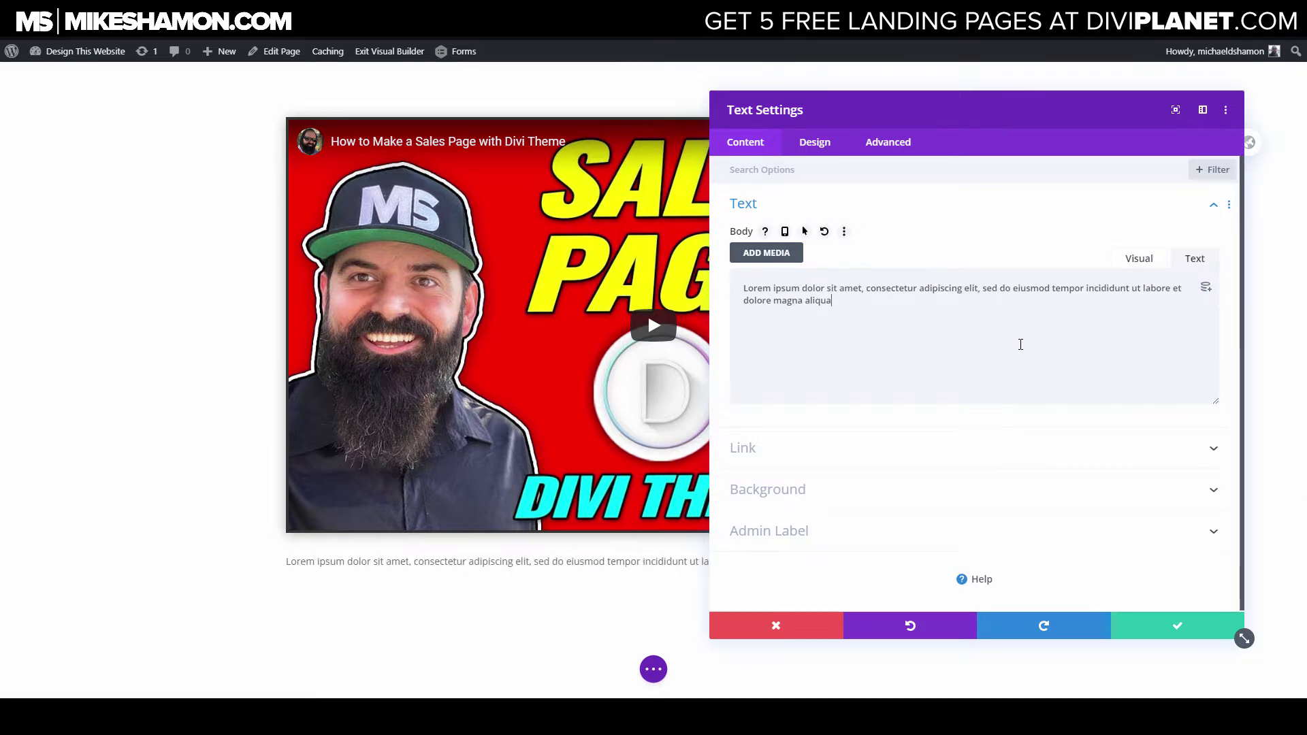
pyautogui.moveTo(940, 107); pyautogui.dragTo(1015, 124)
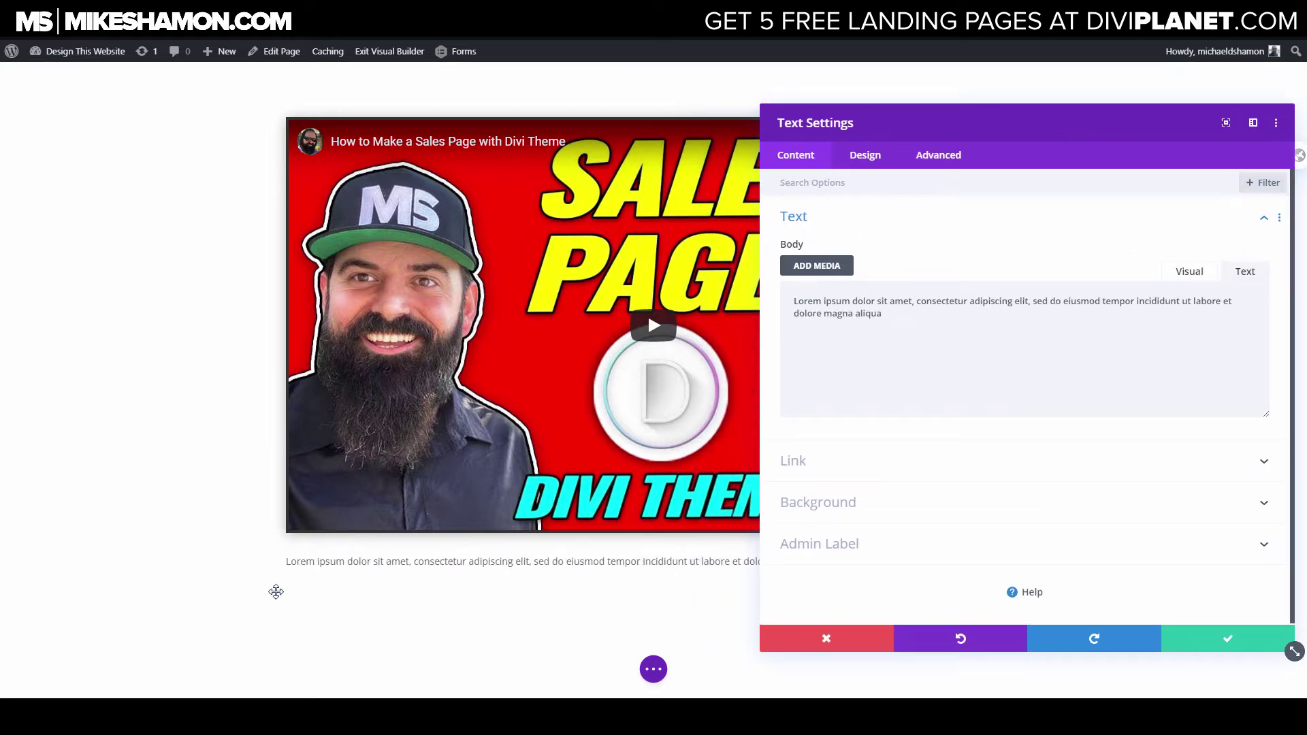
# Set the font weight of the module's text to Semi Bold.
pyautogui.click(866, 155)
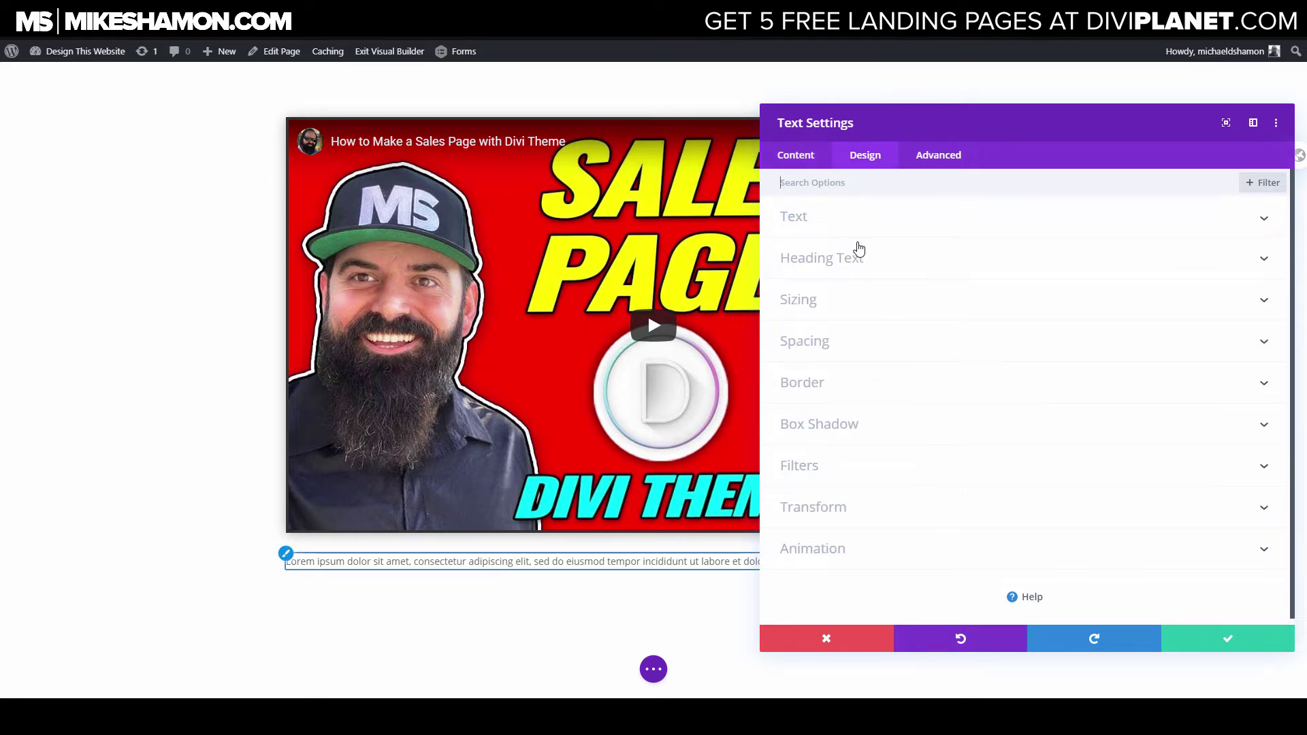
pyautogui.click(851, 218)
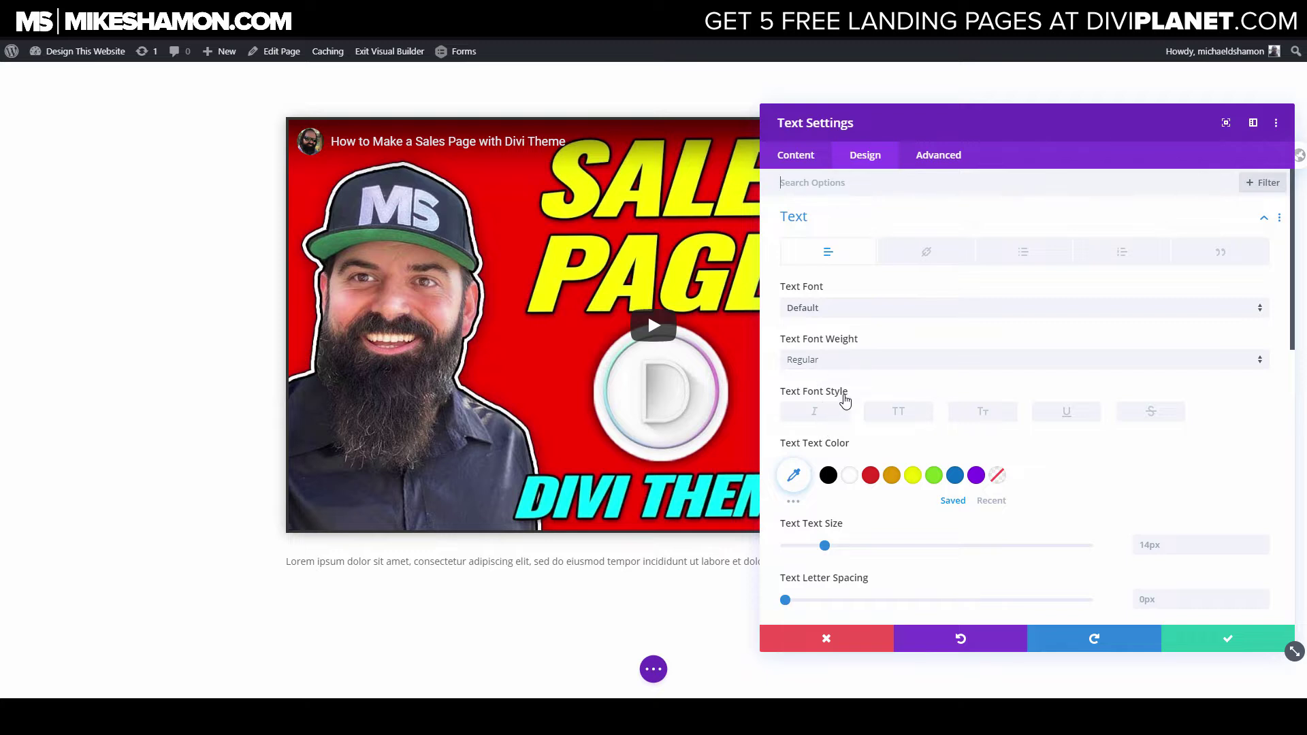
pyautogui.click(832, 367)
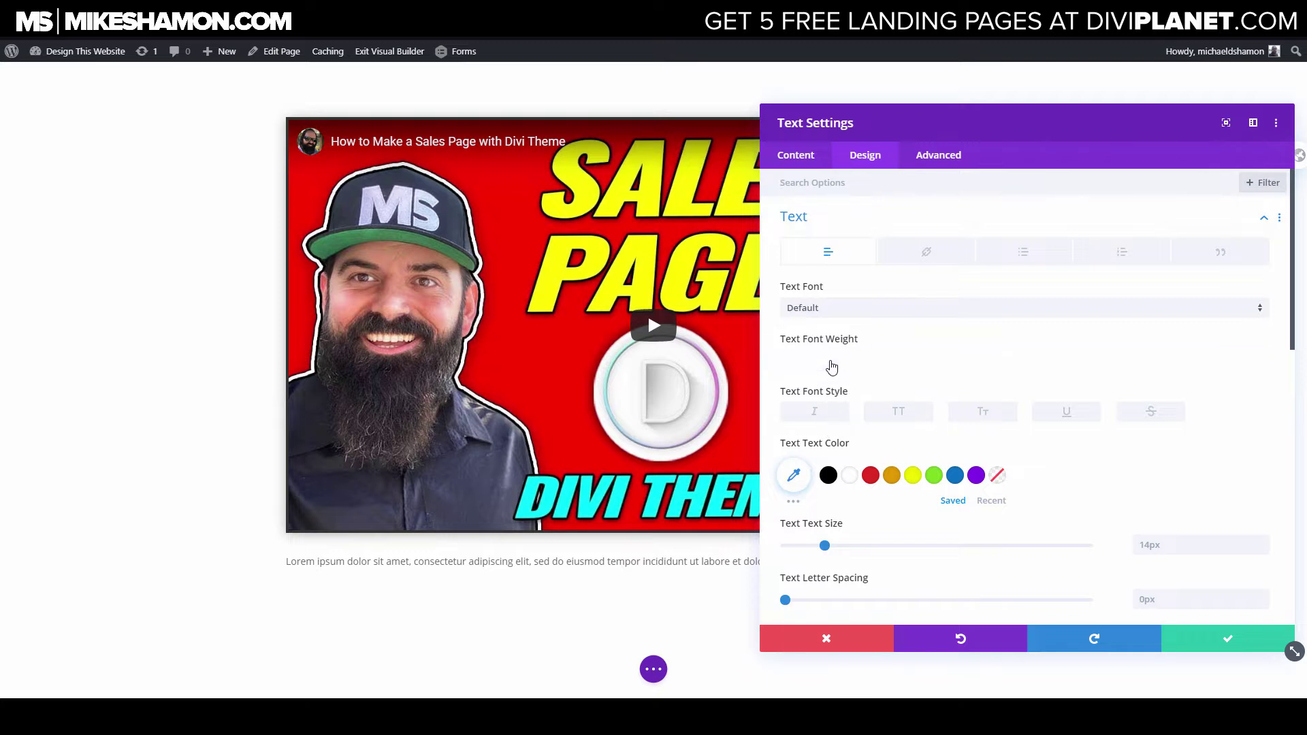
pyautogui.click(826, 370)
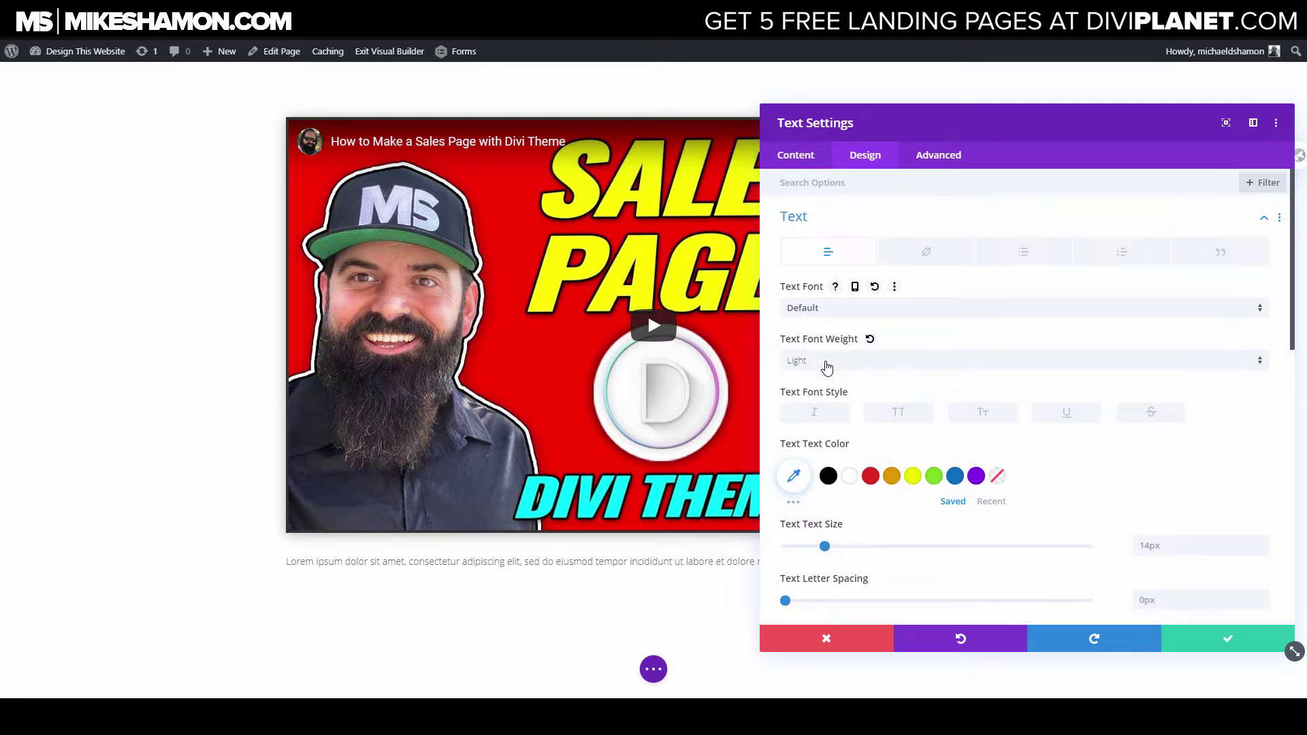
pyautogui.click(824, 366)
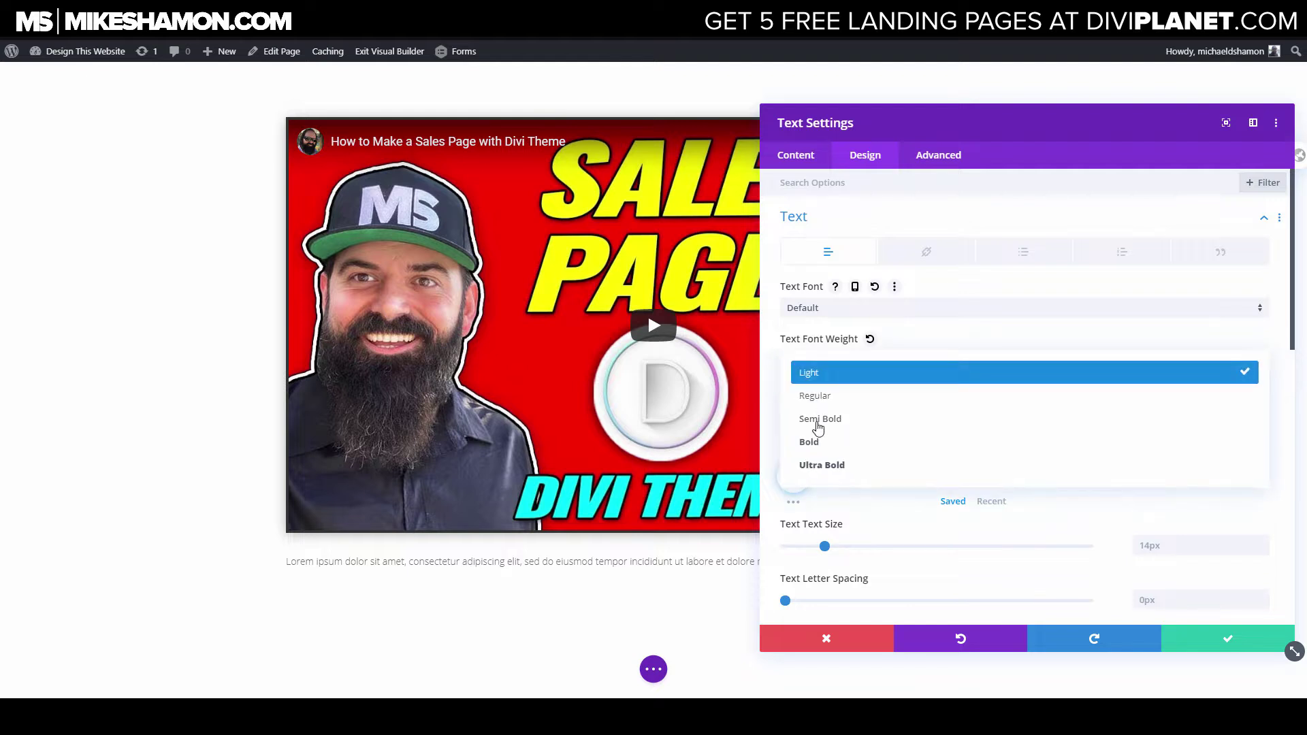
pyautogui.click(829, 419)
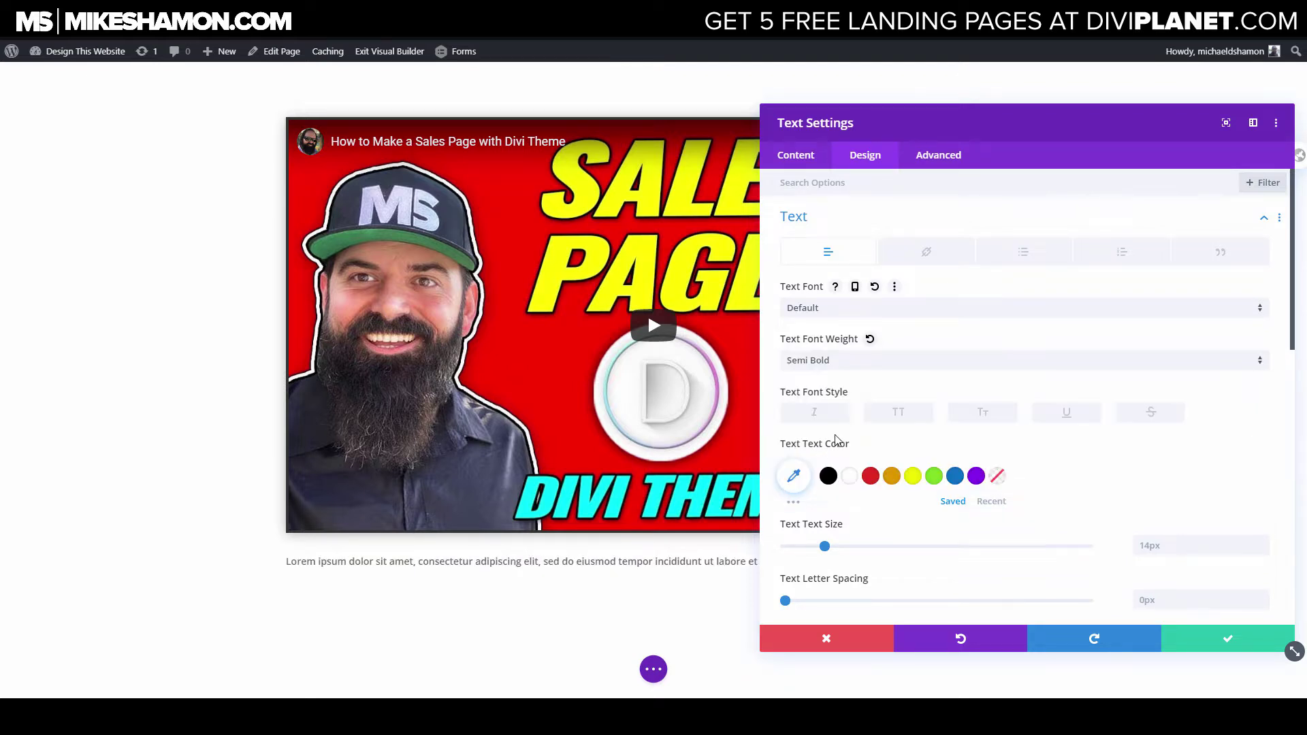
# Set the text size to 30px and the text line height to 1.2em.
pyautogui.moveTo(823, 543); pyautogui.dragTo(876, 548)
pyautogui.scroll(-3, 858, 566)
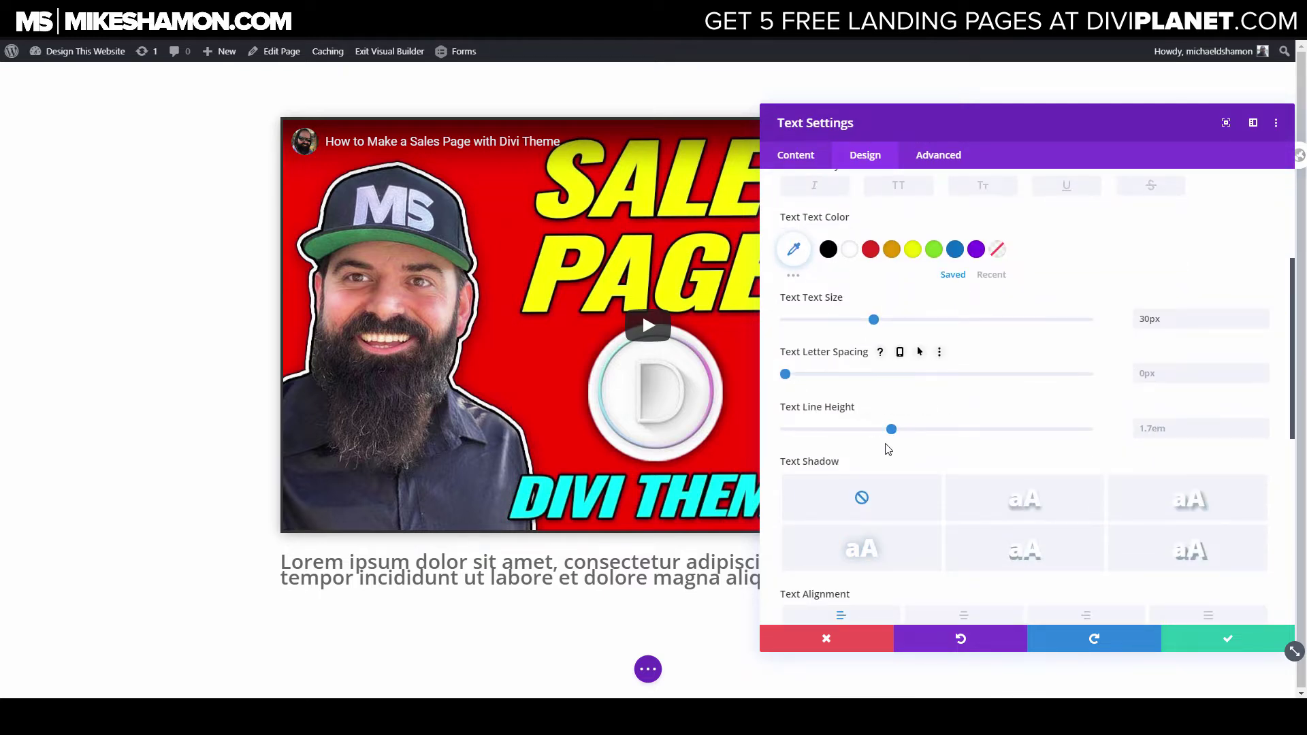
pyautogui.moveTo(891, 431); pyautogui.dragTo(817, 440)
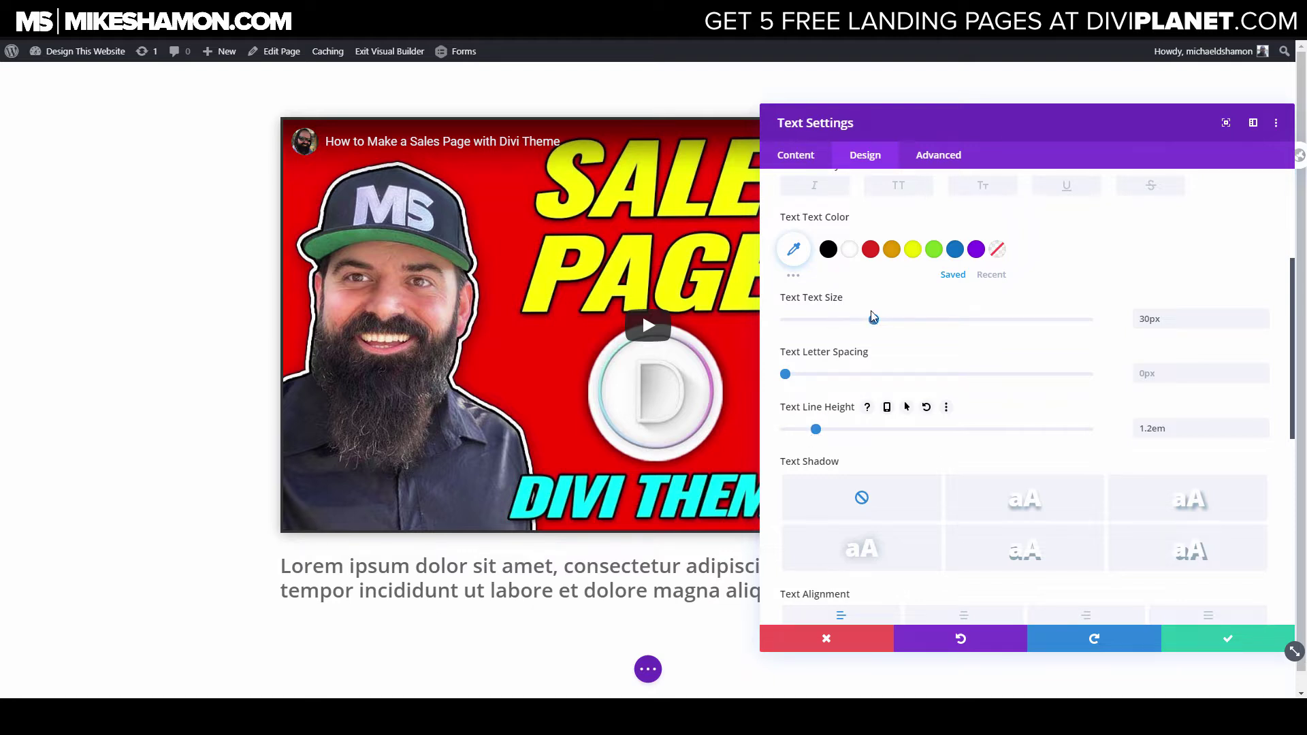
# Center the text below the video and reduce its size to 18px.
pyautogui.moveTo(873, 320); pyautogui.dragTo(851, 333)
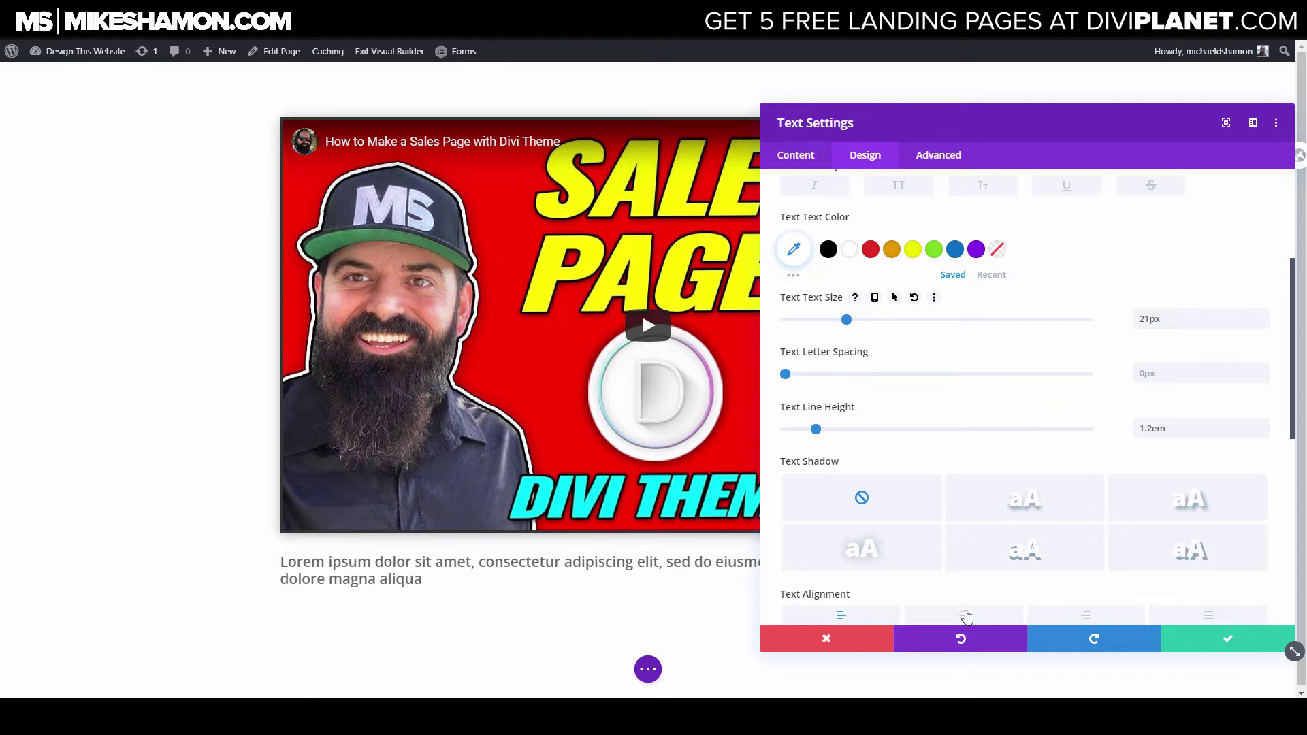
pyautogui.click(966, 617)
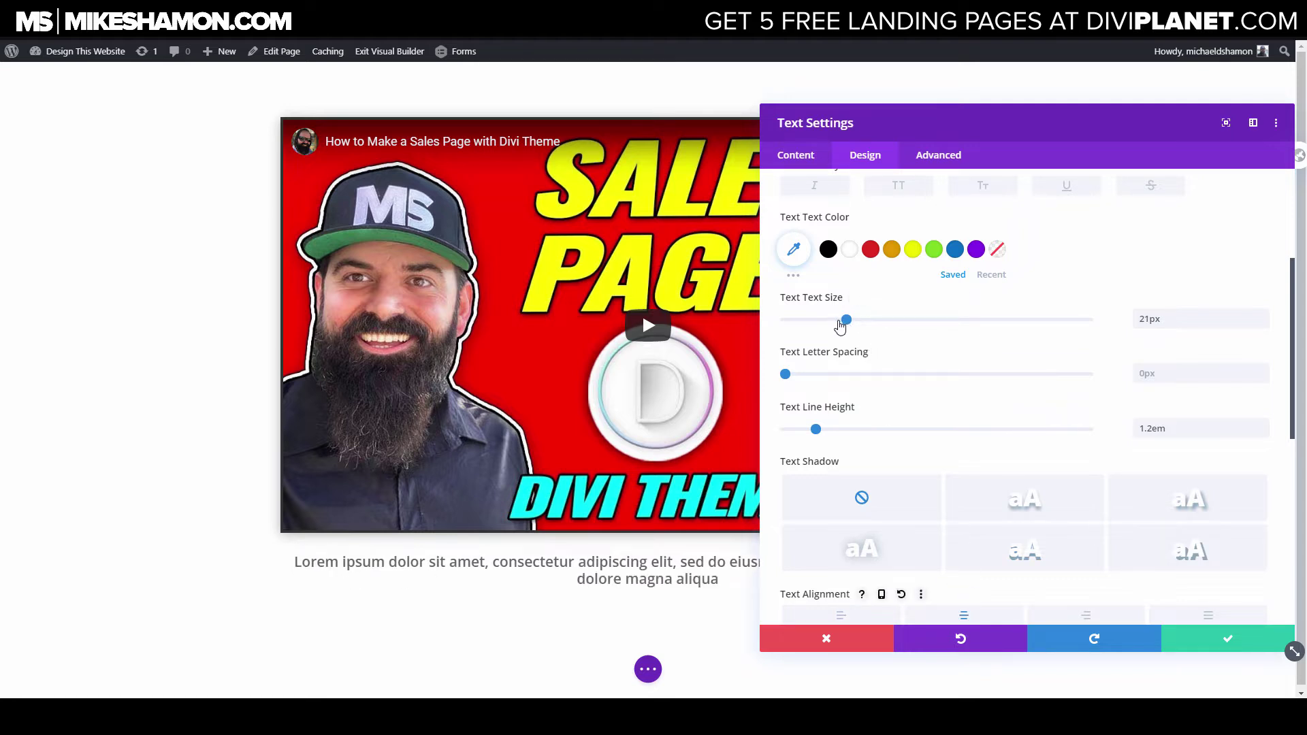
pyautogui.moveTo(841, 327); pyautogui.dragTo(834, 325)
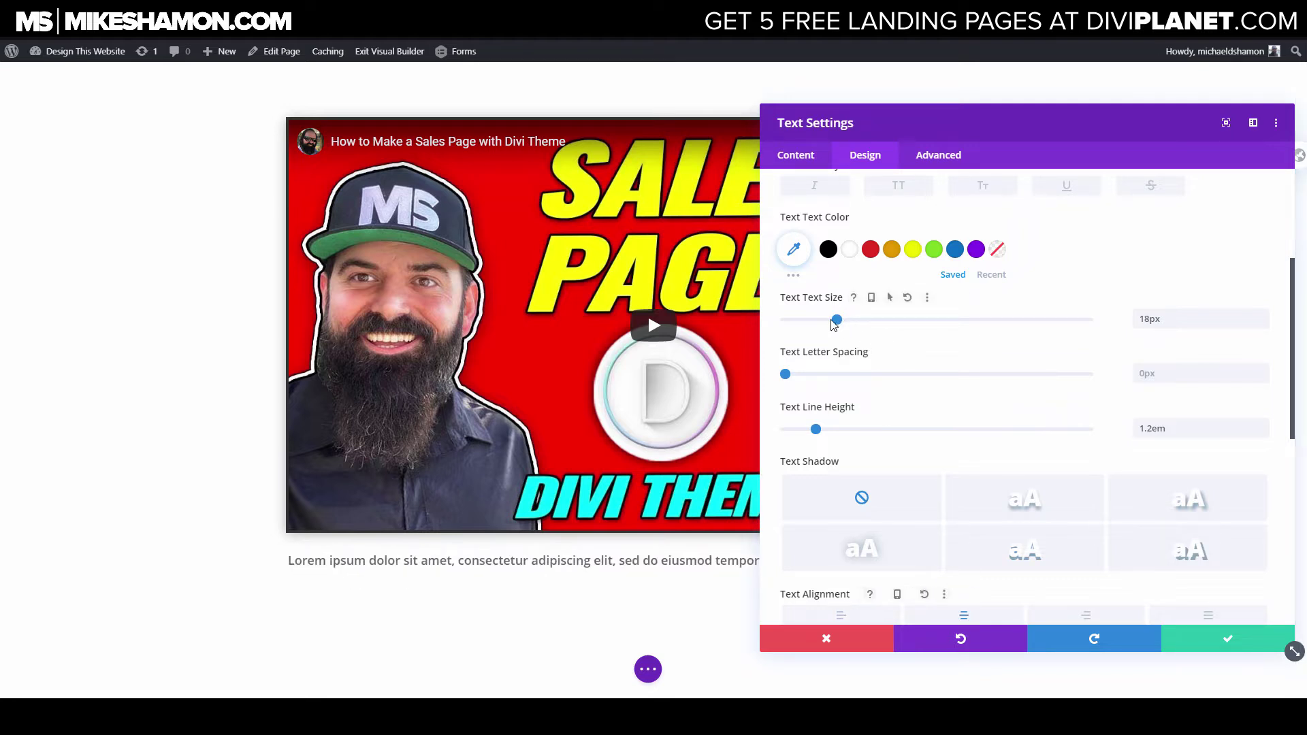
# Color the text black, save the settings, and duplicate the Text module.
pyautogui.moveTo(1302, 359); pyautogui.dragTo(881, 161)
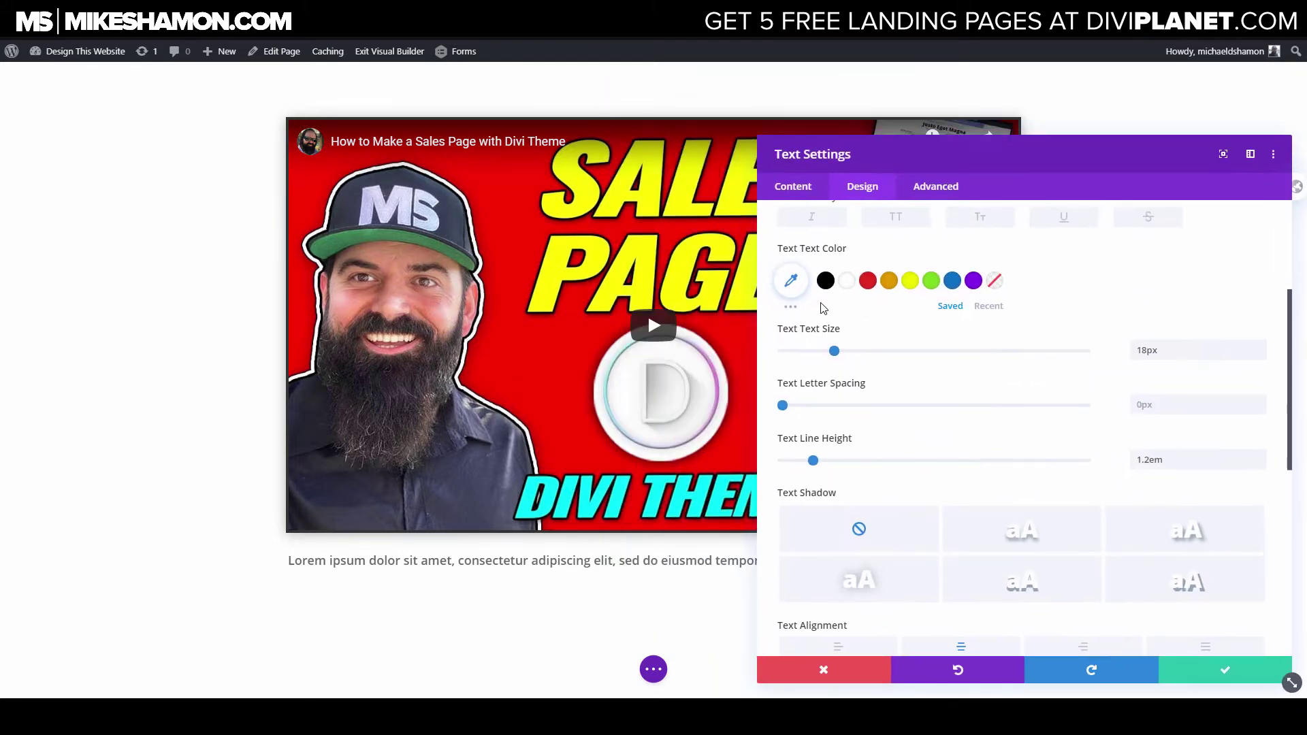
pyautogui.click(1220, 674)
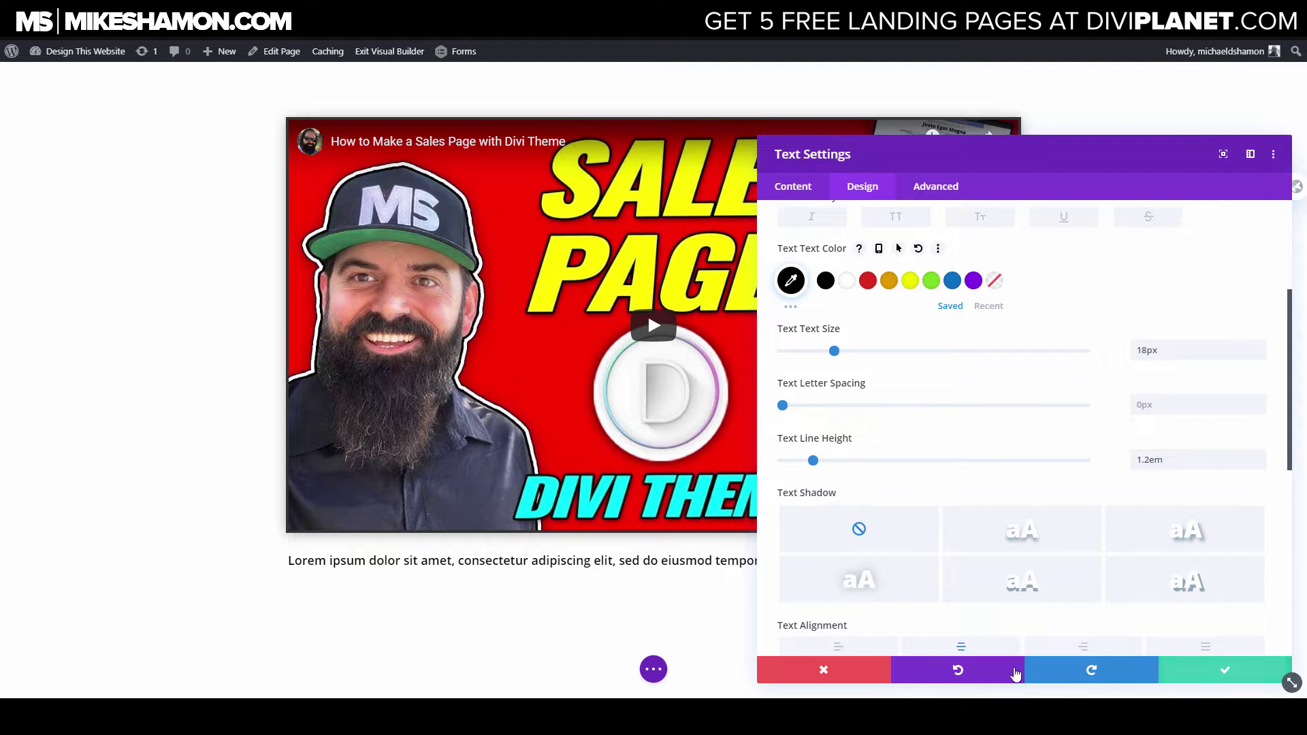
pyautogui.click(648, 561)
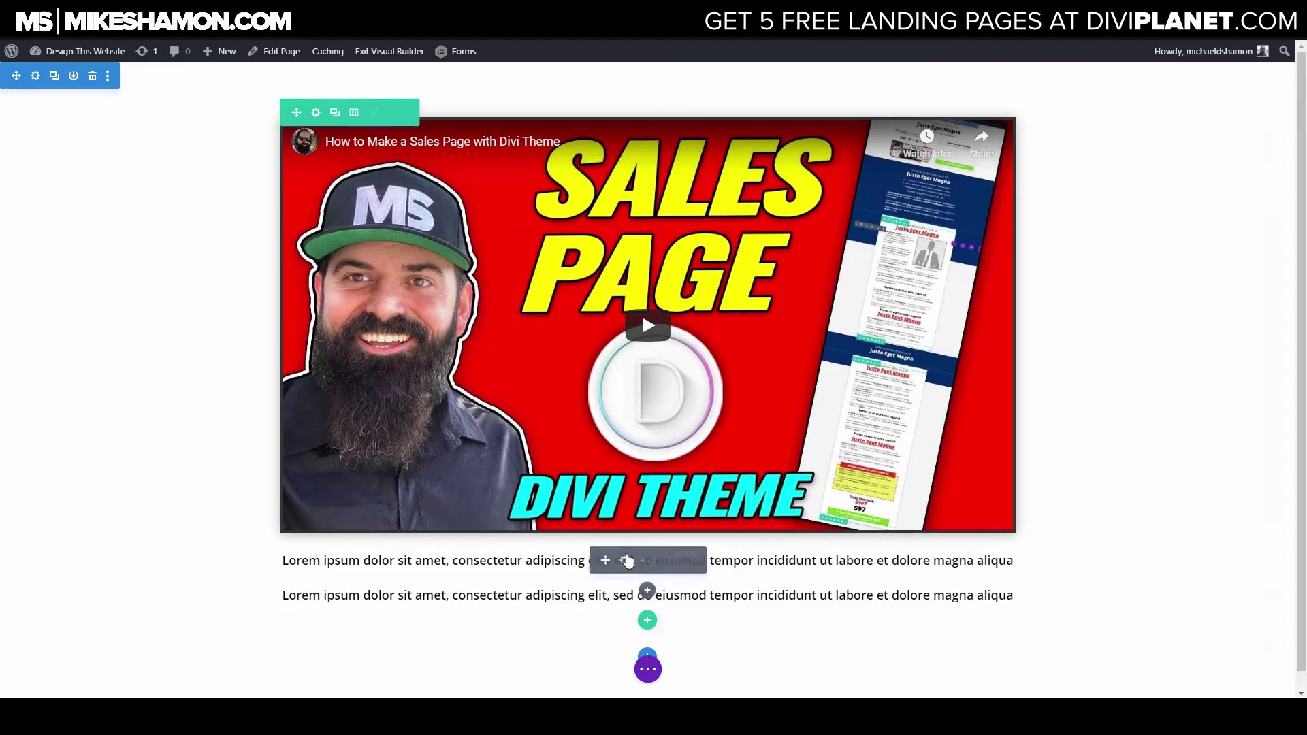
# Set the top and bottom margin and padding of the first Text module below the video to 0px and save.
pyautogui.click(629, 560)
pyautogui.click(859, 184)
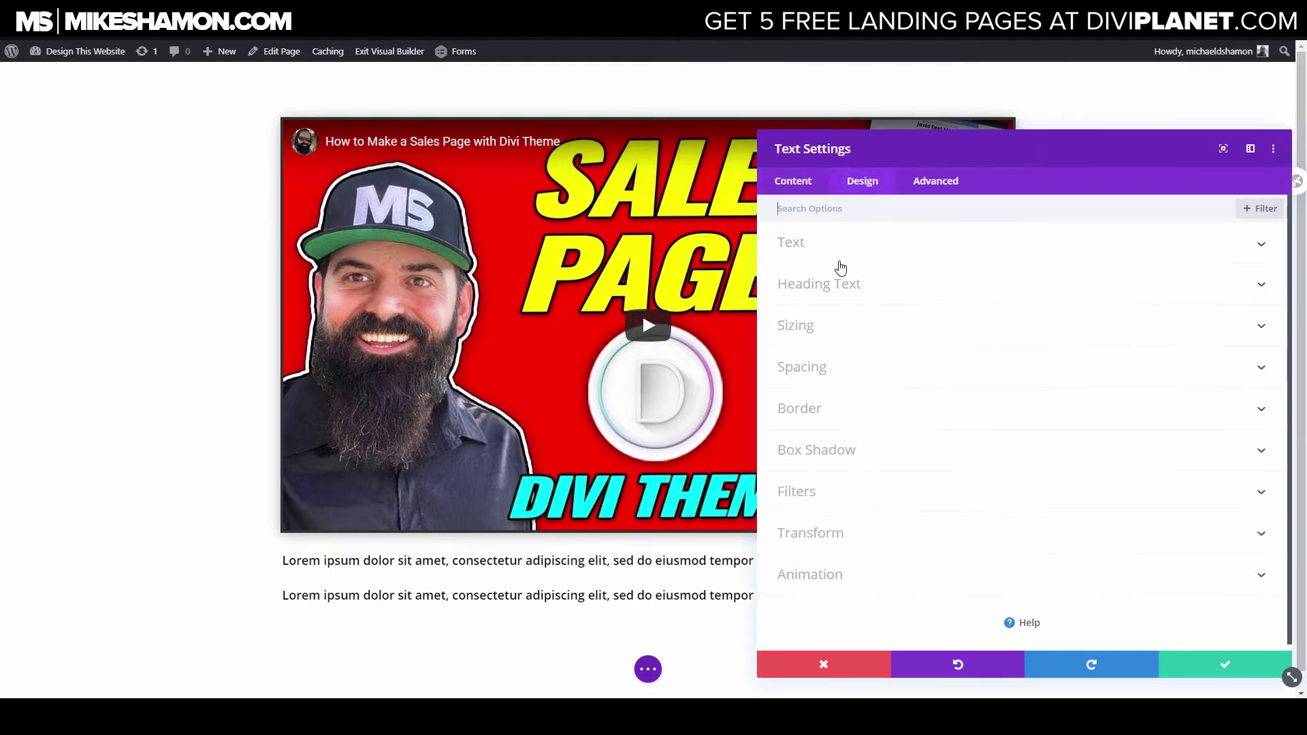
pyautogui.click(832, 379)
pyautogui.click(835, 269)
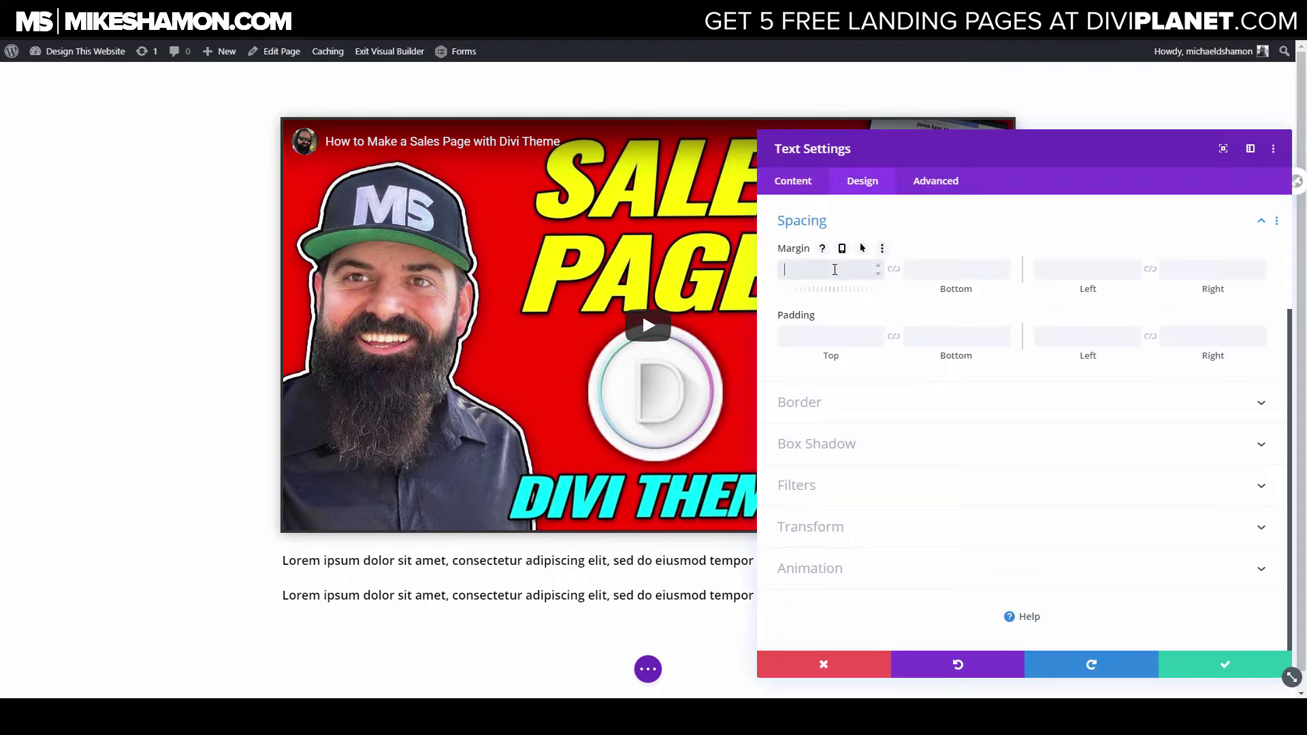
pyautogui.write('0')
pyautogui.click(894, 271)
pyautogui.click(851, 336)
pyautogui.write('0')
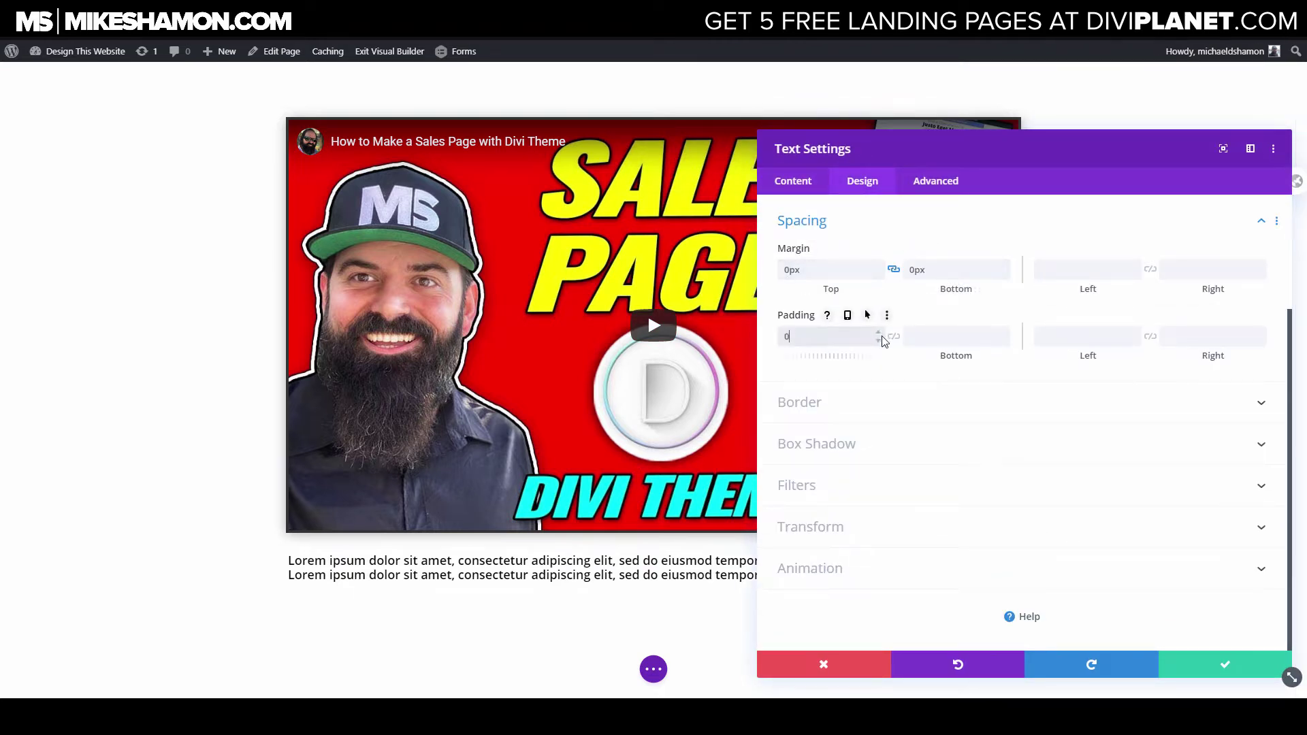
pyautogui.click(894, 337)
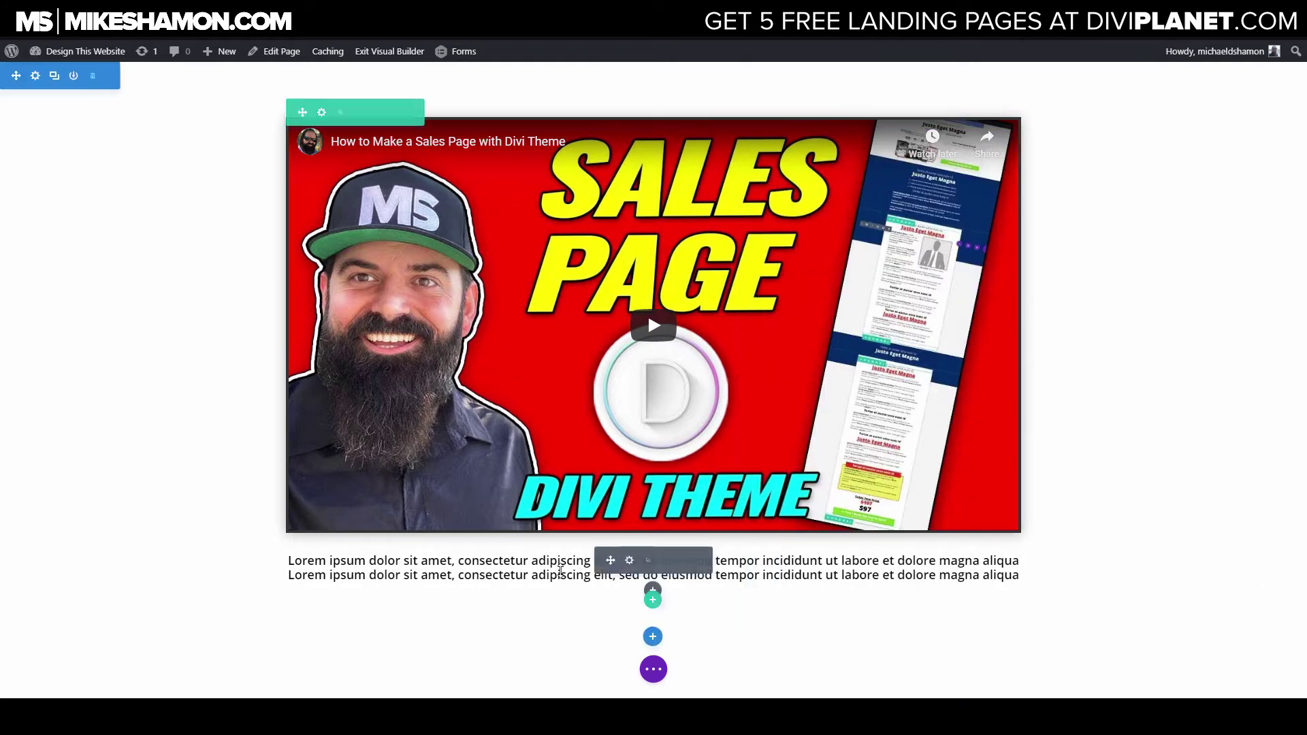
# Make the second Text module's text Ultra Bold with a text size of 39px.
pyautogui.click(629, 576)
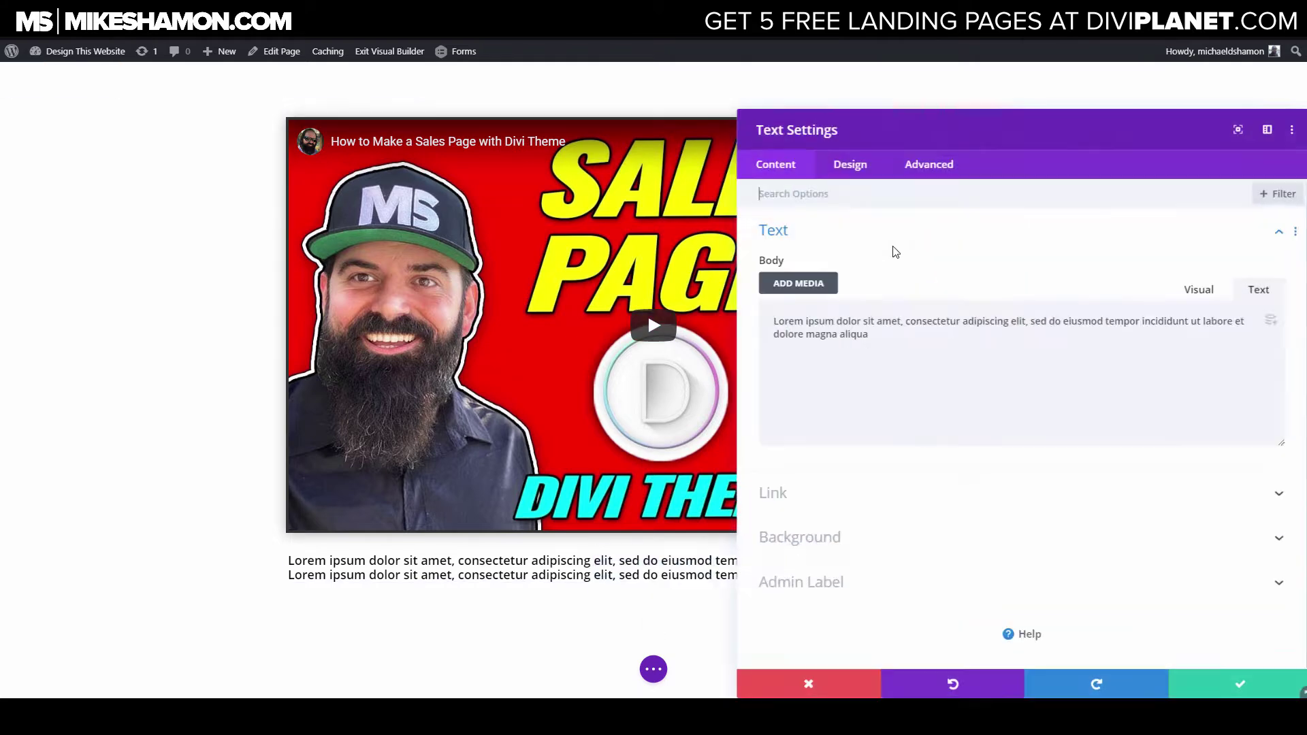
pyautogui.click(861, 181)
pyautogui.click(806, 244)
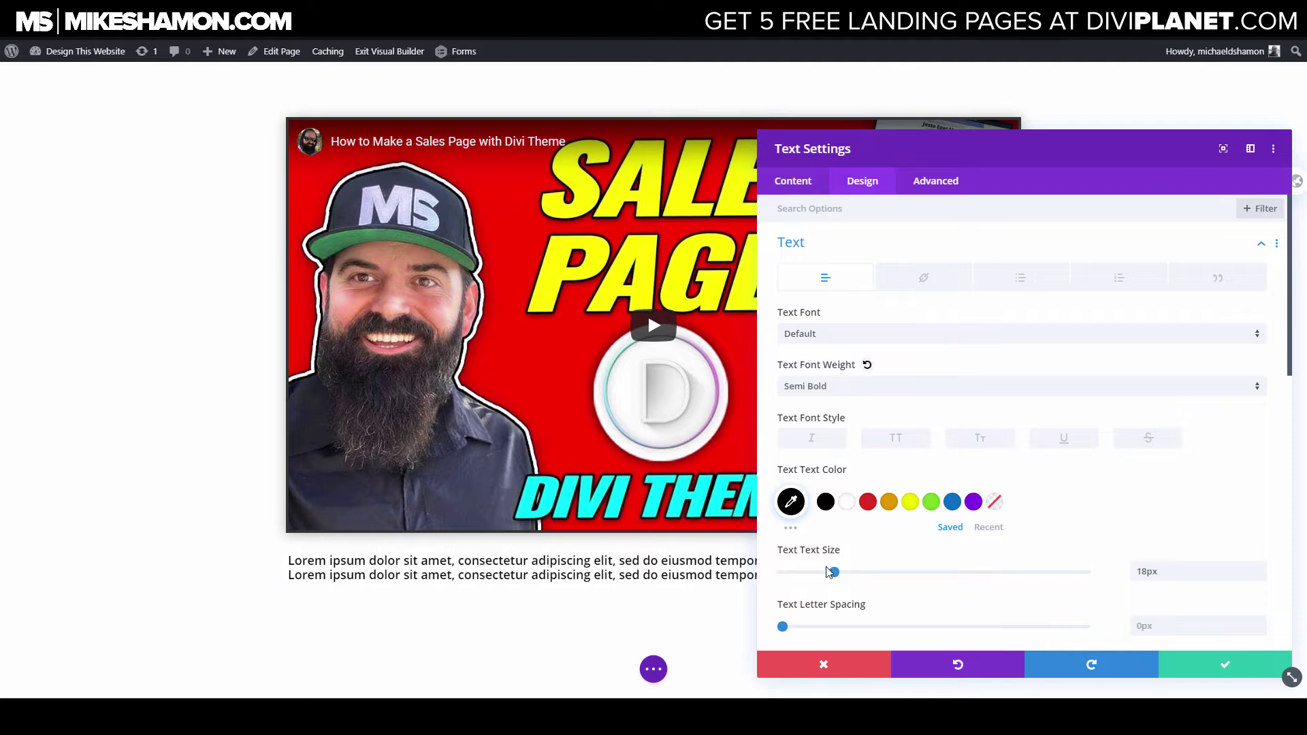
pyautogui.moveTo(834, 572); pyautogui.dragTo(867, 576)
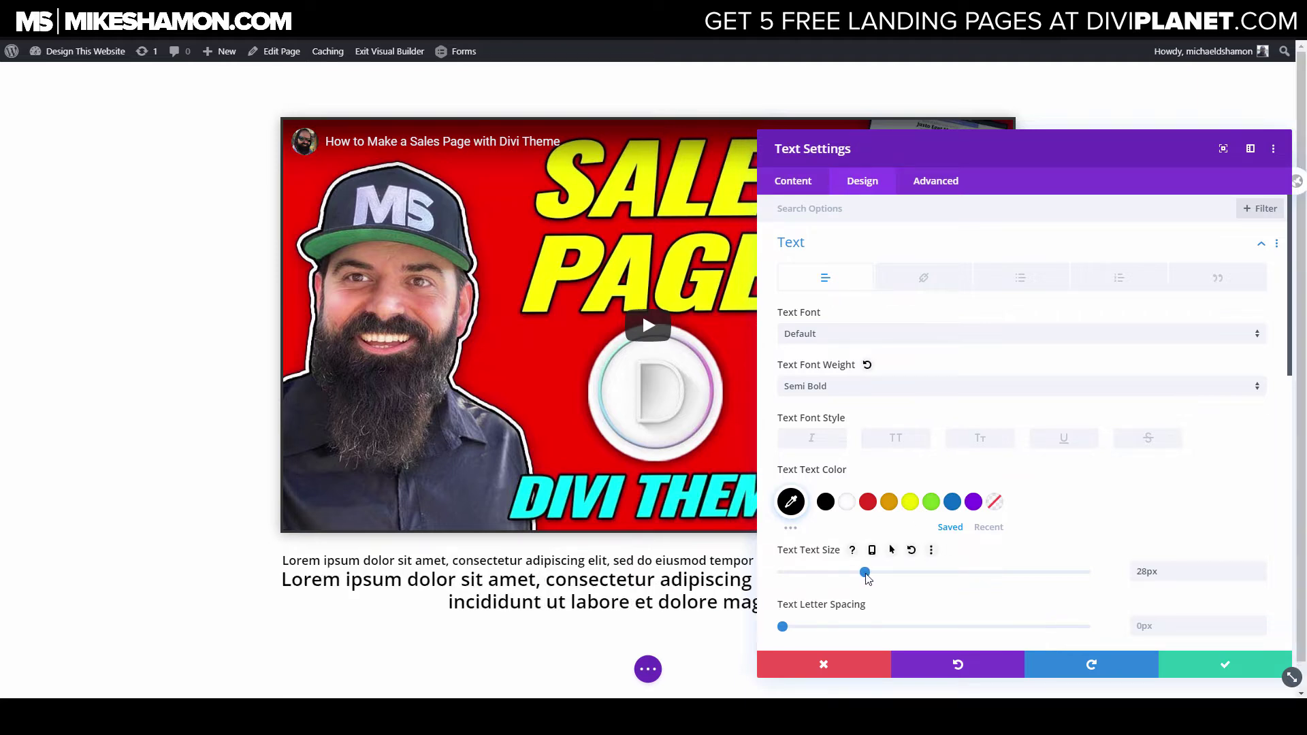
pyautogui.click(847, 395)
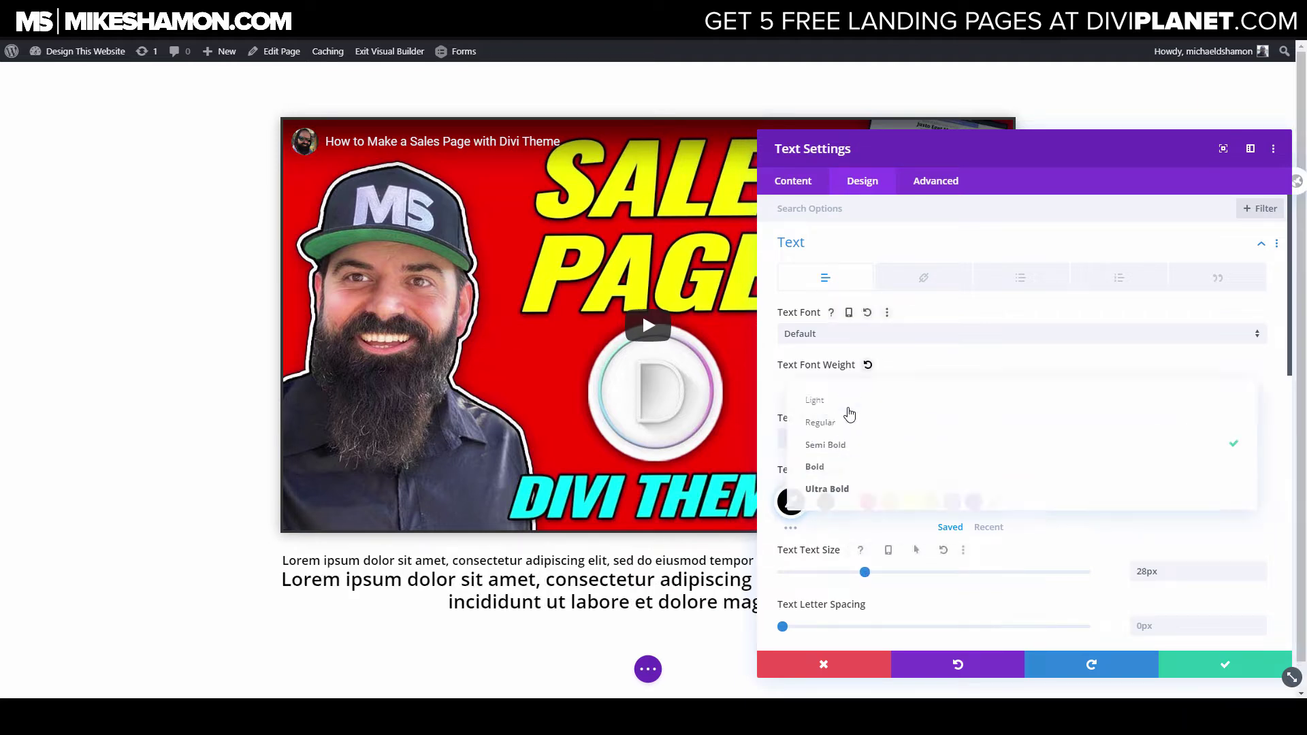
pyautogui.click(827, 492)
pyautogui.moveTo(865, 572); pyautogui.dragTo(898, 573)
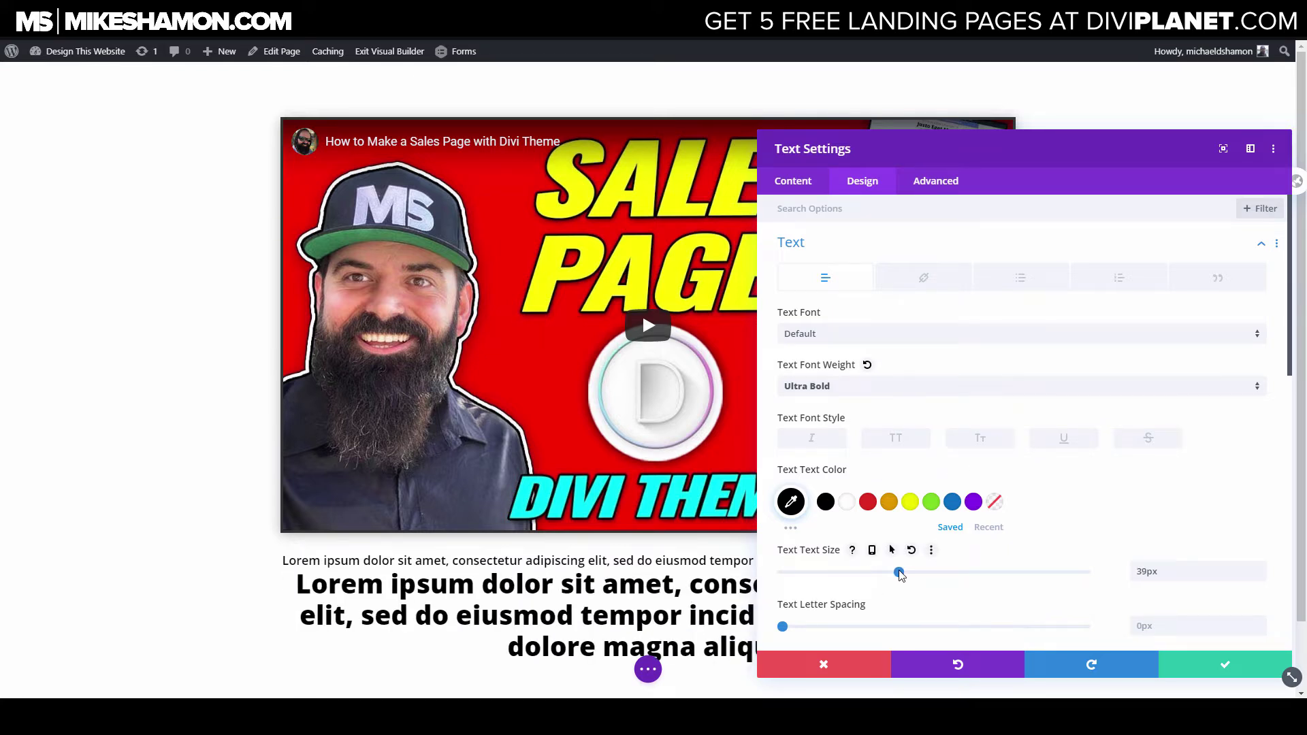
# Remove "ut labore et dolore magna aliqua" from the large text, save the settings, and duplicate the module.
pyautogui.click(802, 179)
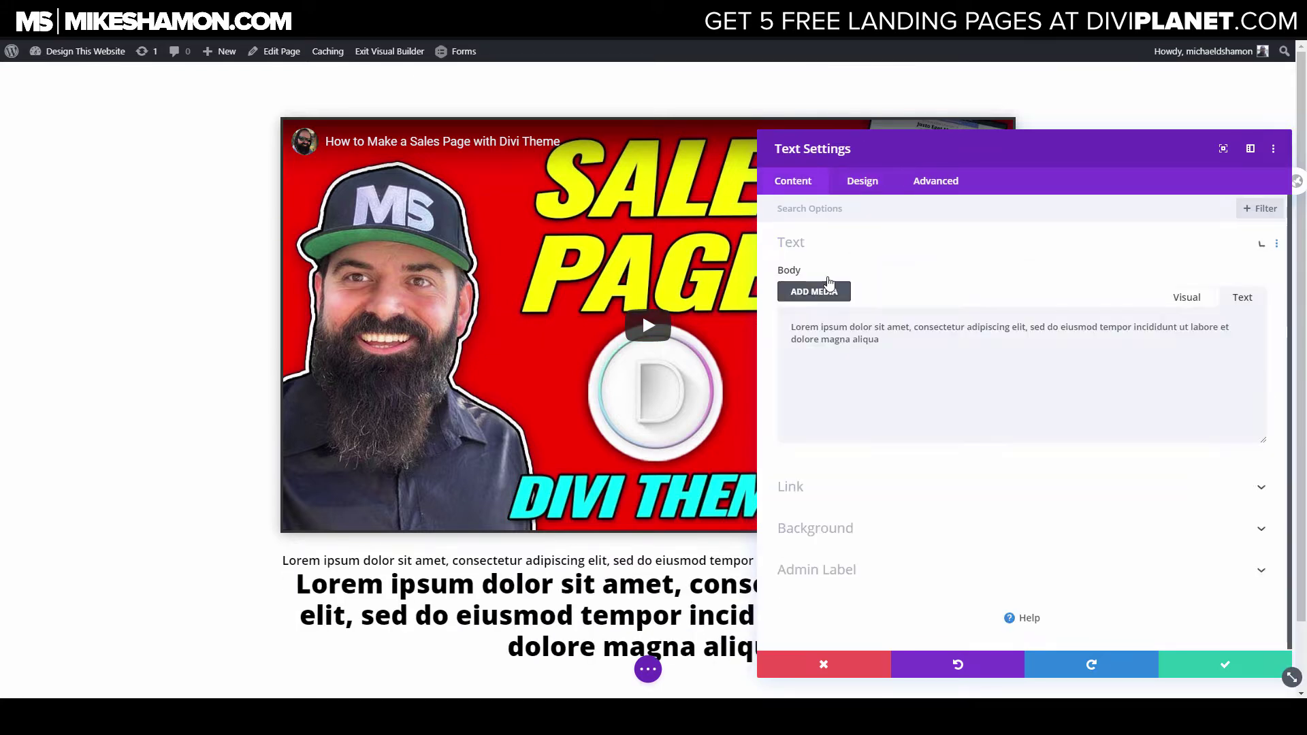
pyautogui.moveTo(1089, 333); pyautogui.dragTo(1187, 325)
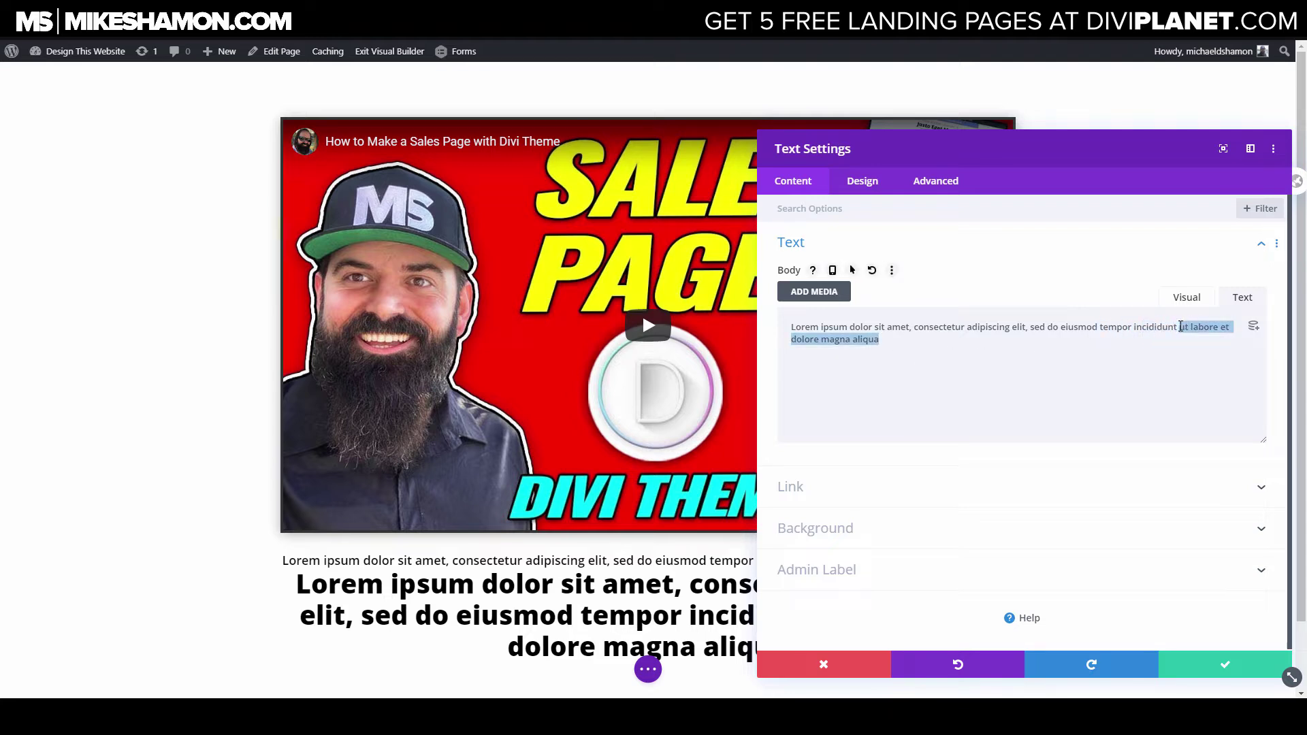
pyautogui.press('BackSpace')
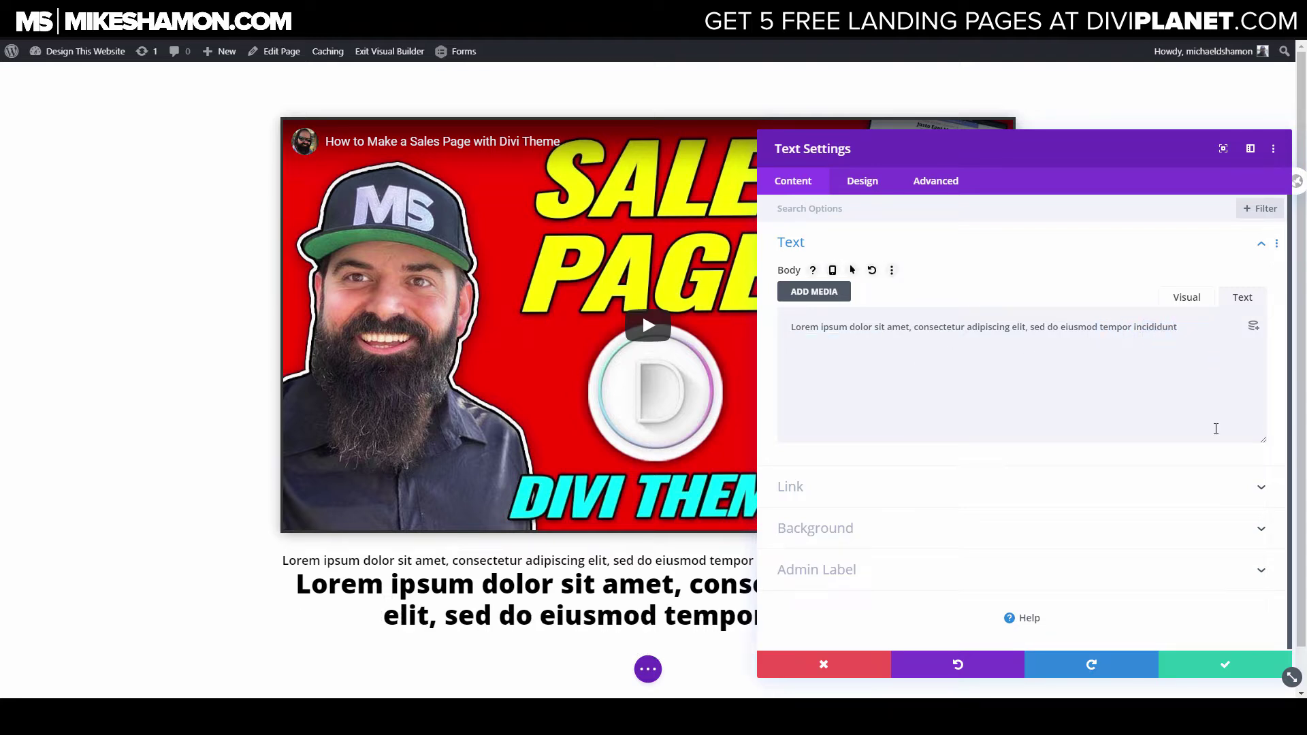
pyautogui.click(1216, 674)
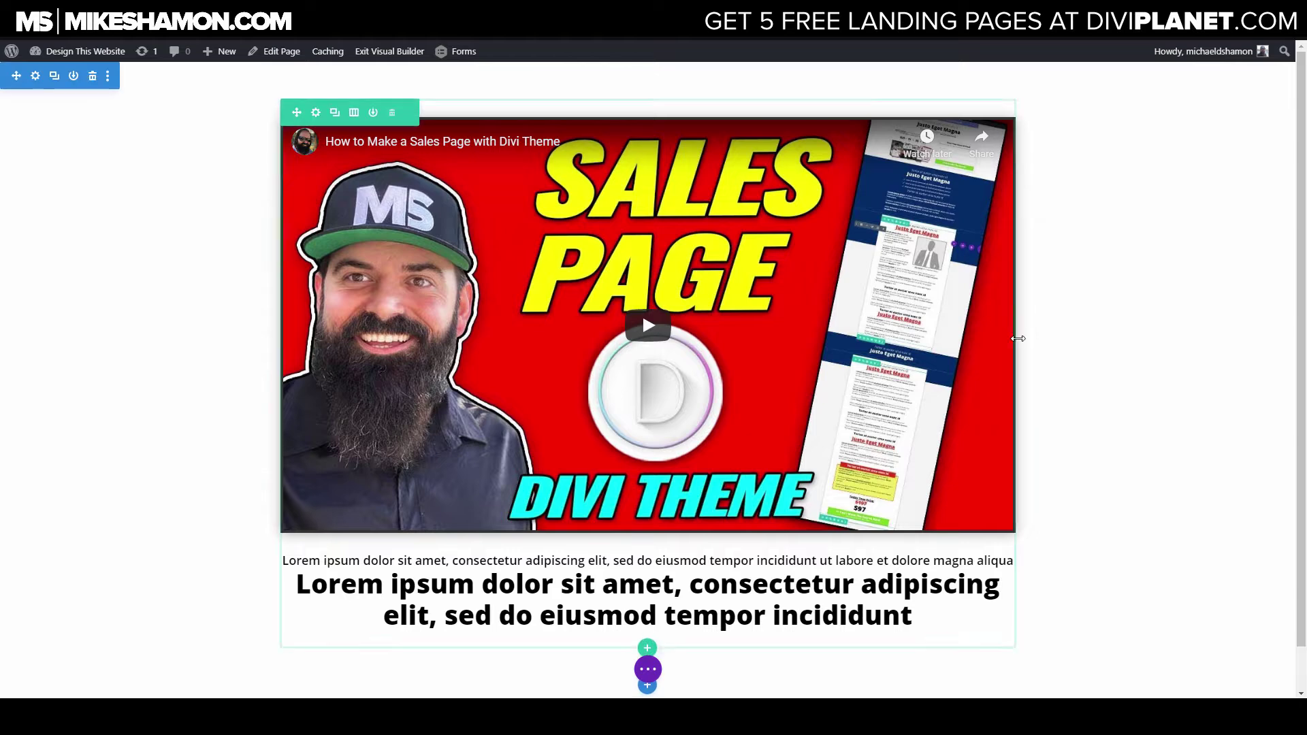
pyautogui.scroll(-1, 1123, 373)
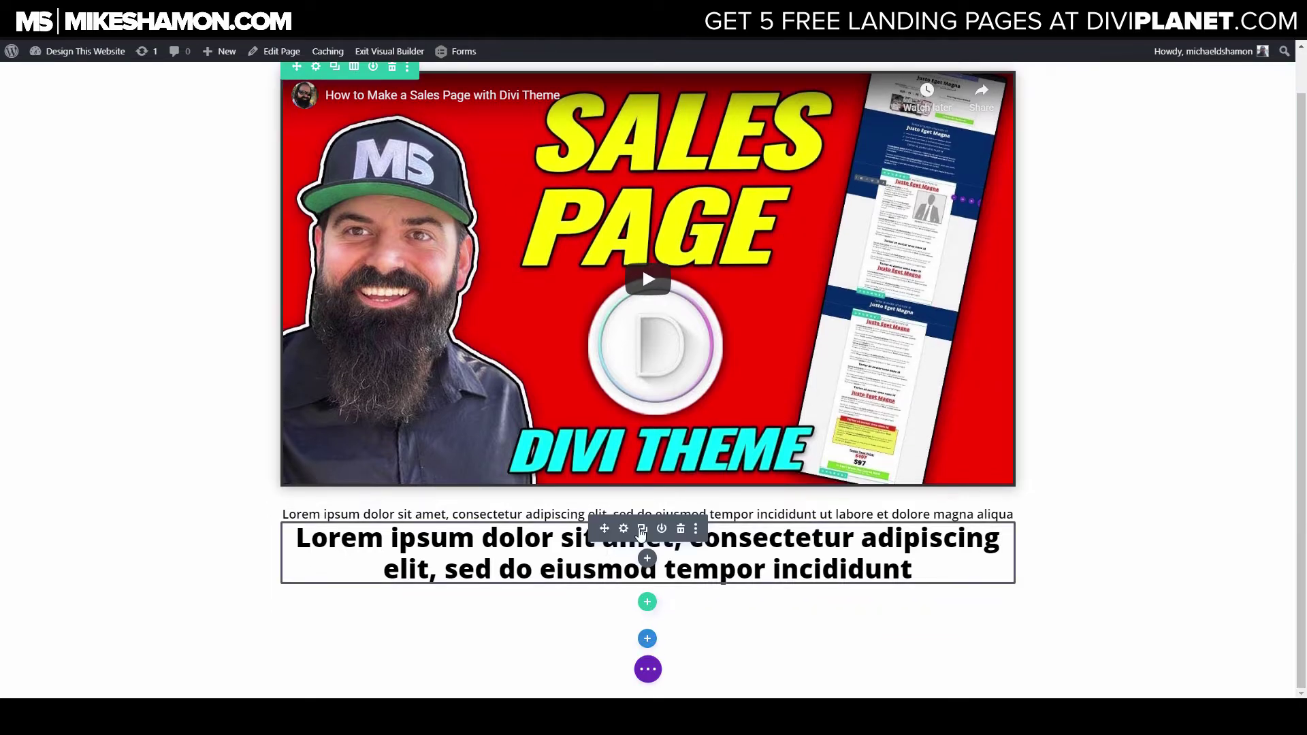
pyautogui.click(642, 530)
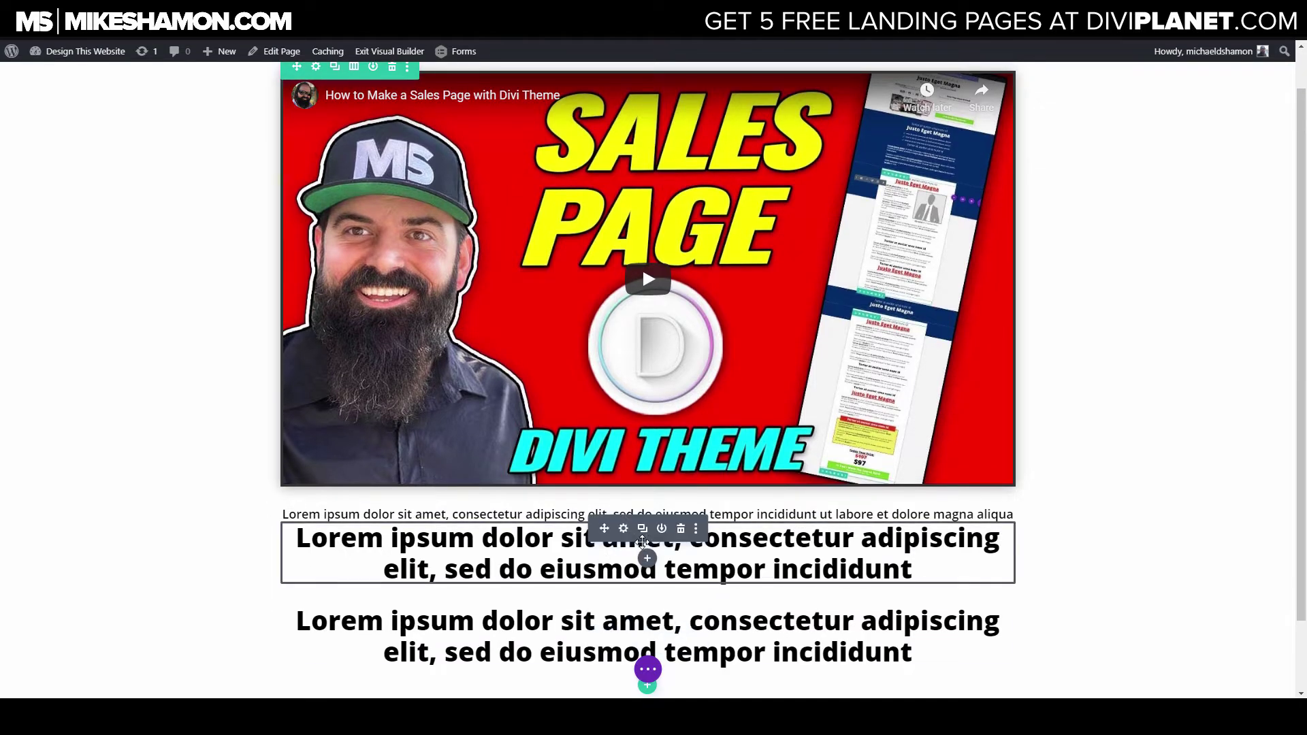
# Set the top and bottom margin and padding of the upper large Text module to 0px and save.
pyautogui.click(625, 530)
pyautogui.click(863, 195)
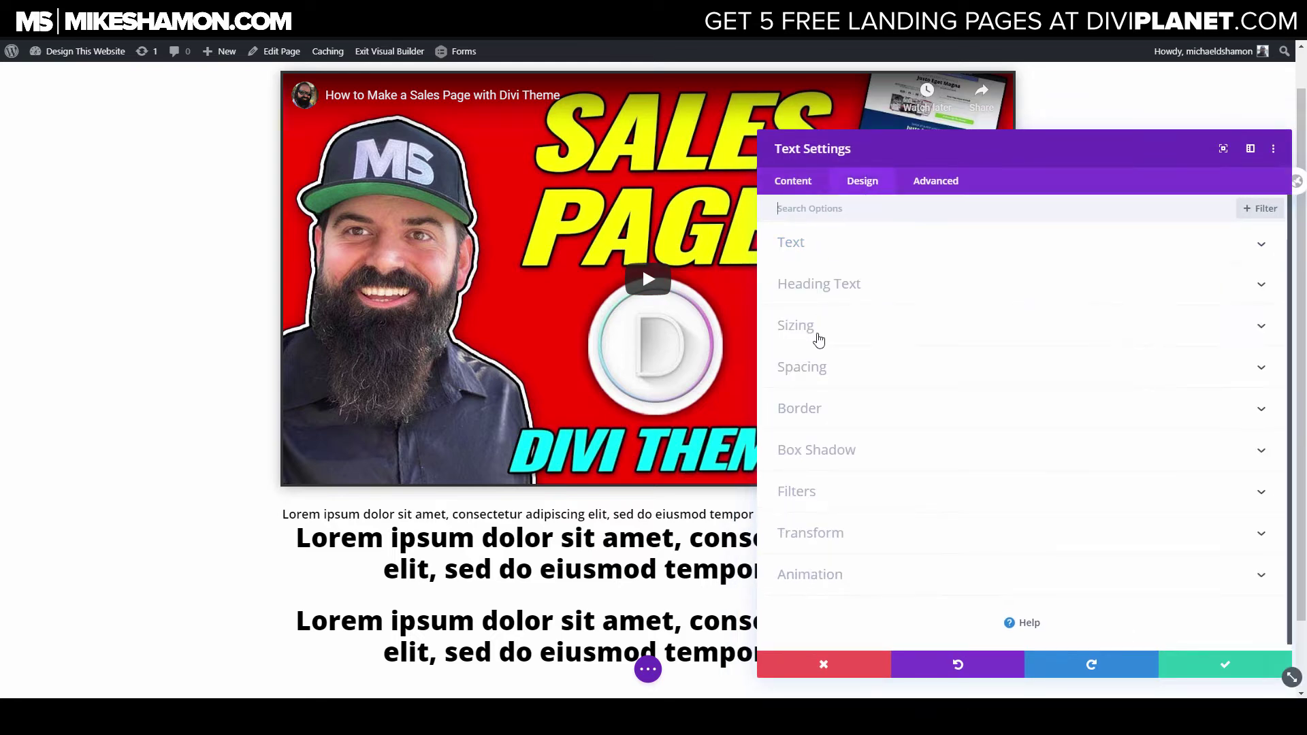
pyautogui.click(838, 378)
pyautogui.click(838, 270)
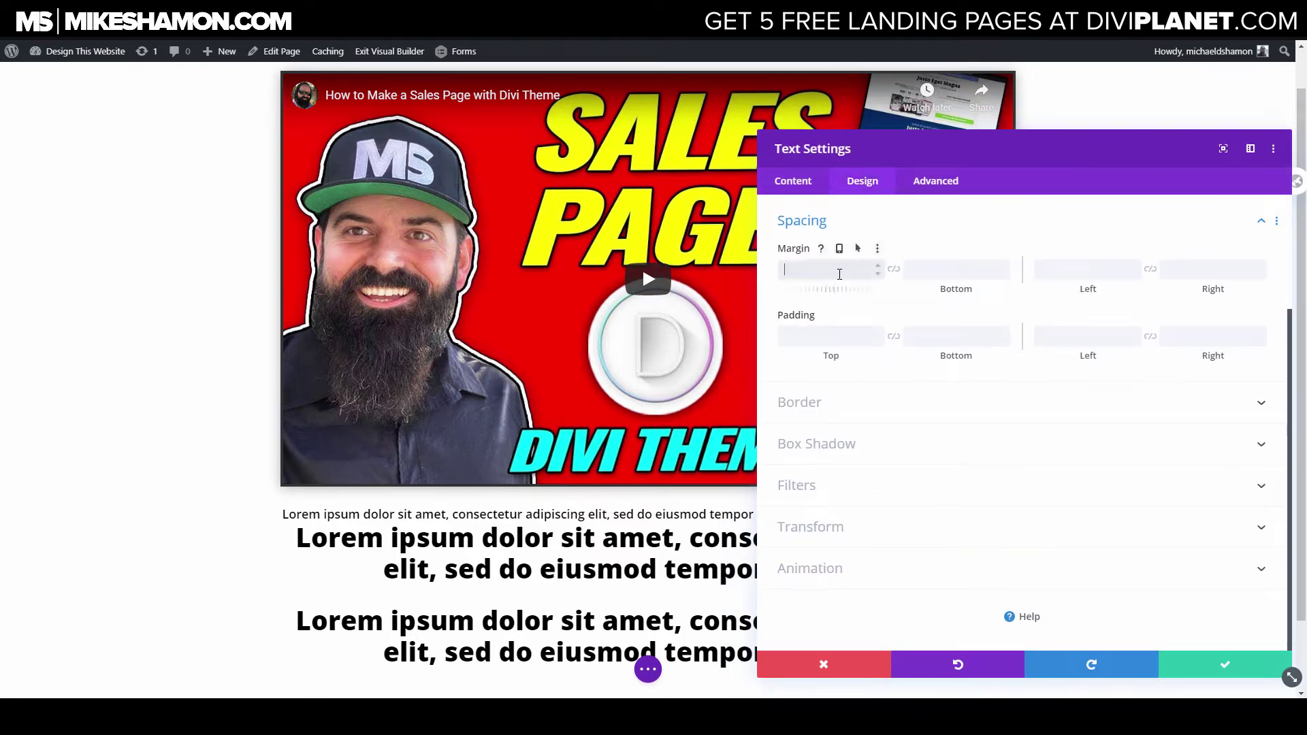
pyautogui.write('0')
pyautogui.click(893, 270)
pyautogui.click(857, 337)
pyautogui.write('0')
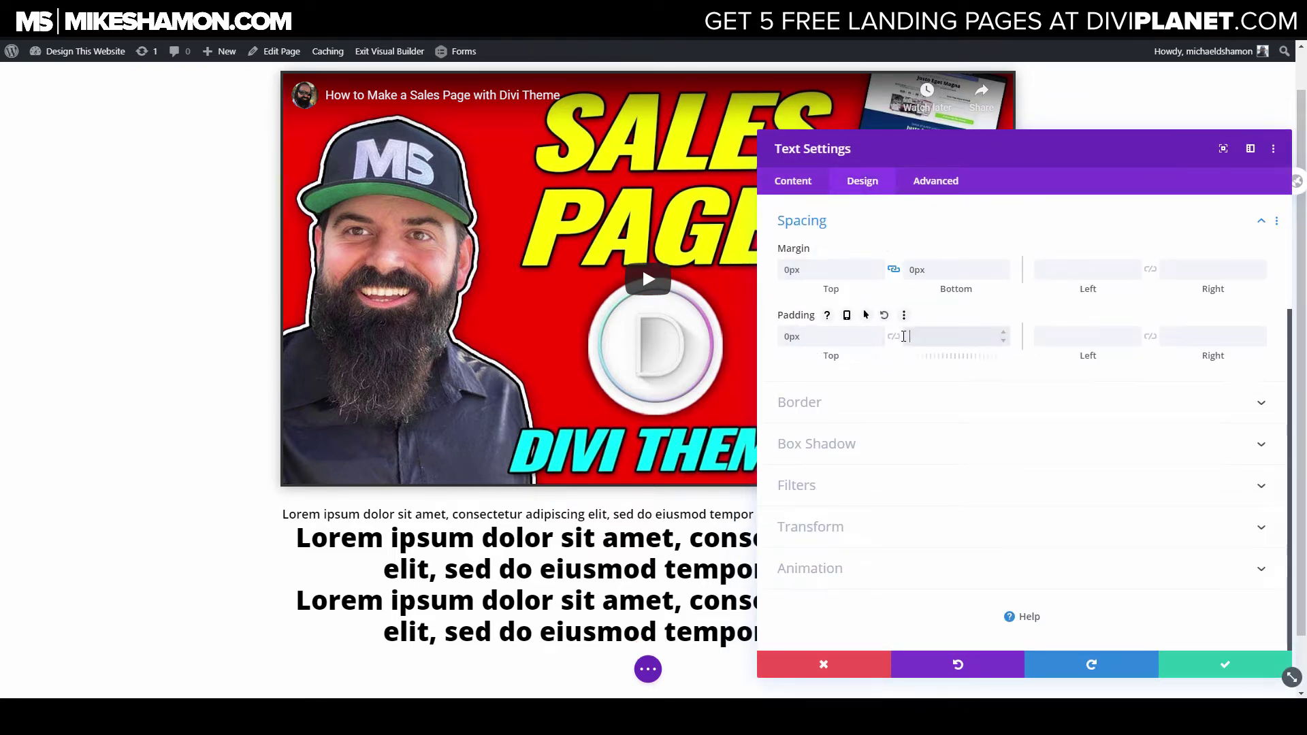
pyautogui.click(894, 336)
pyautogui.click(1183, 666)
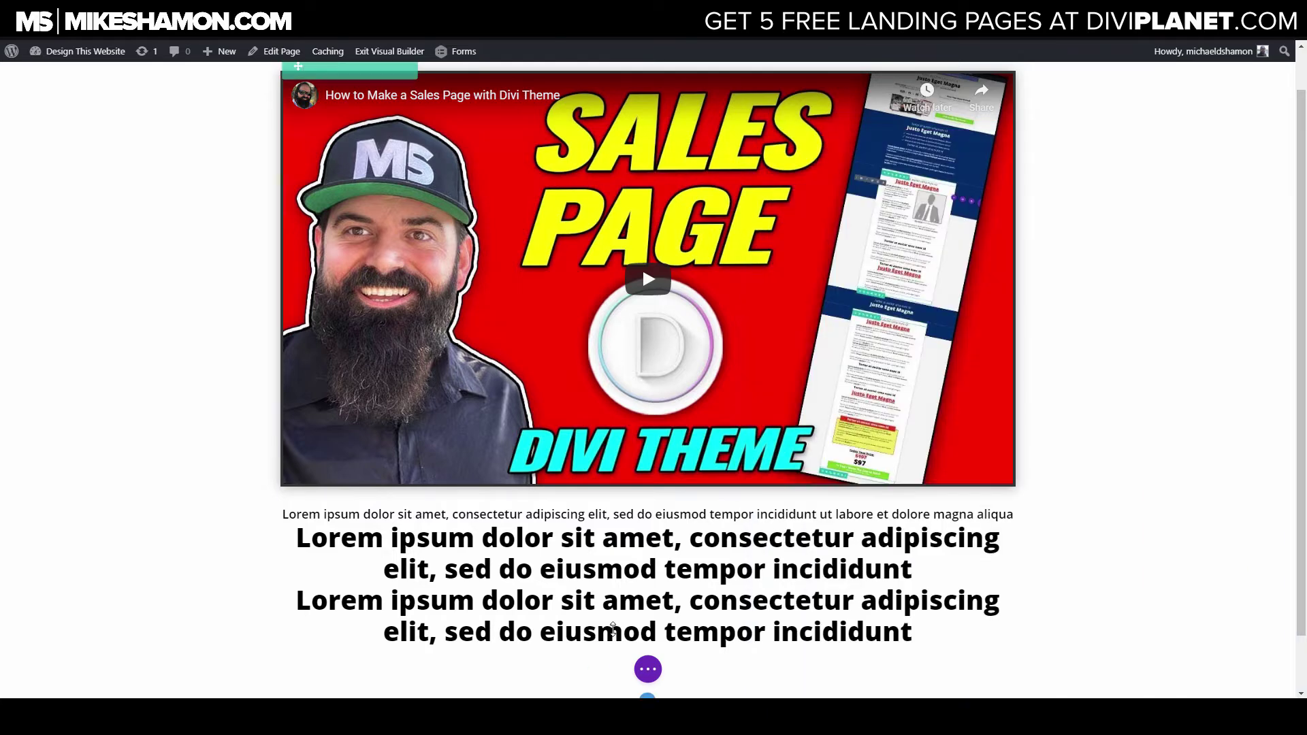
# Replace the body text of the lower large Text module with "Get The Bonus Items".
pyautogui.click(624, 591)
pyautogui.tripleClick(1229, 328)
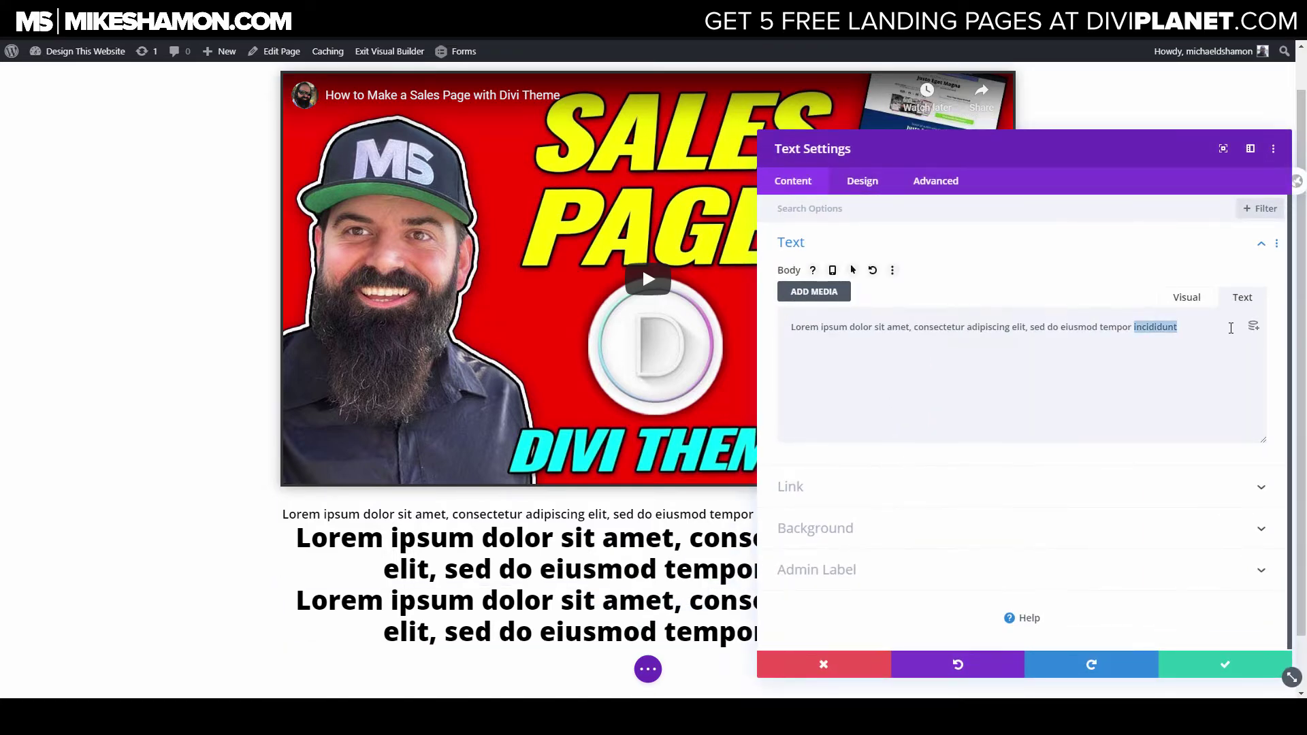
pyautogui.write('Get The Bonus Items')
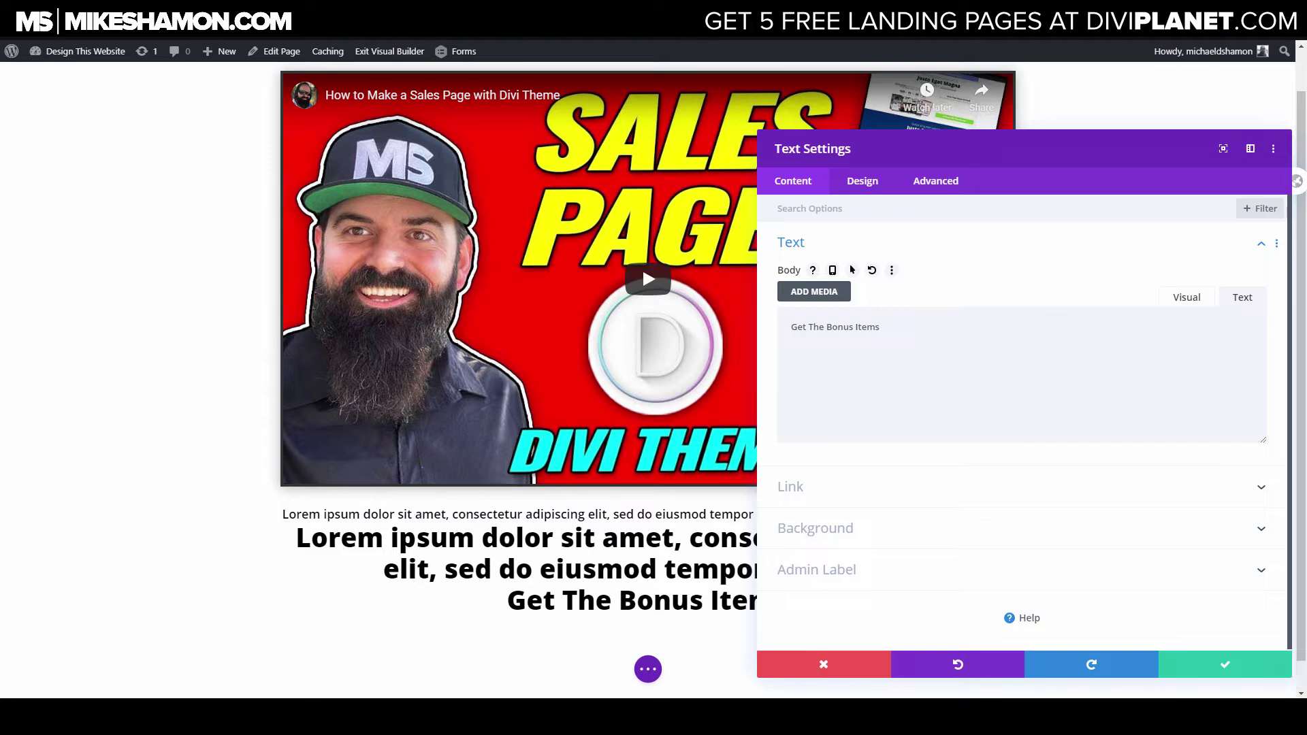
# Switch to the HTML Arrows site to find a solid right arrow, and insert ➡ before "Get The Bonus Items".
pyautogui.click(1035, 24)
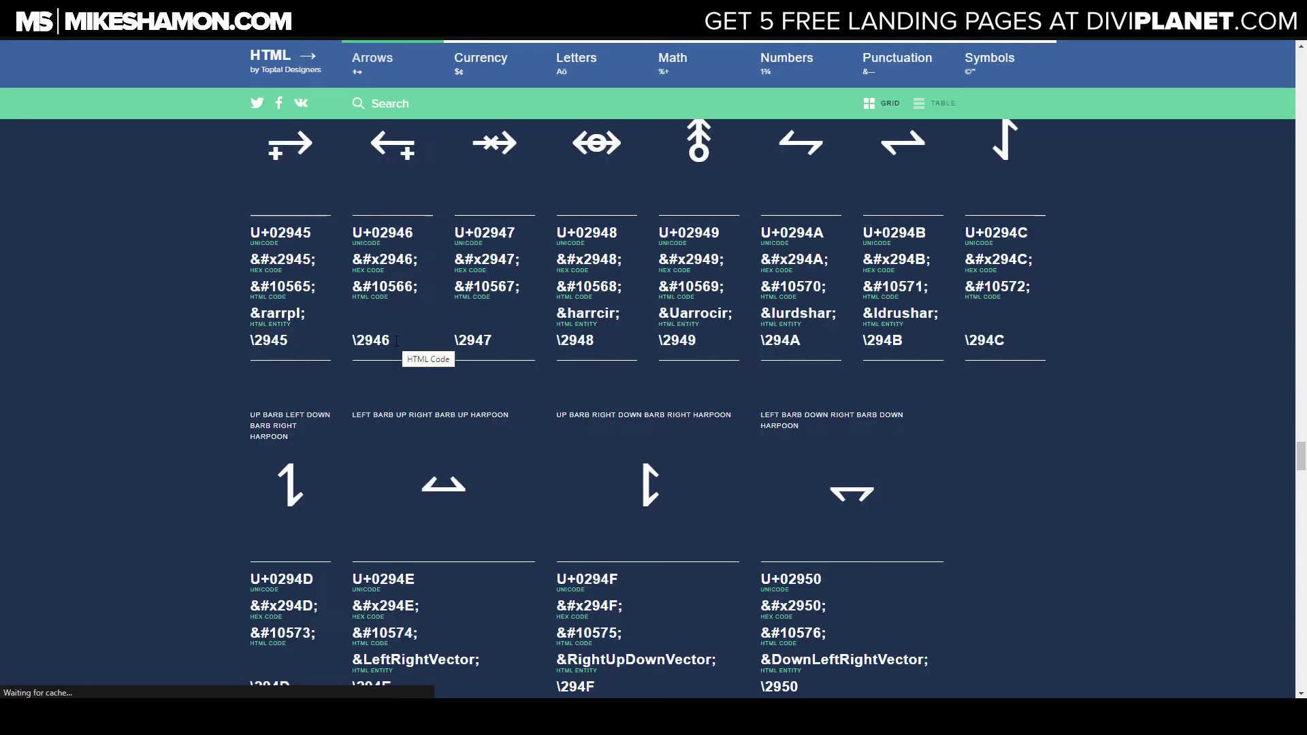
pyautogui.scroll(-20, 451, 348)
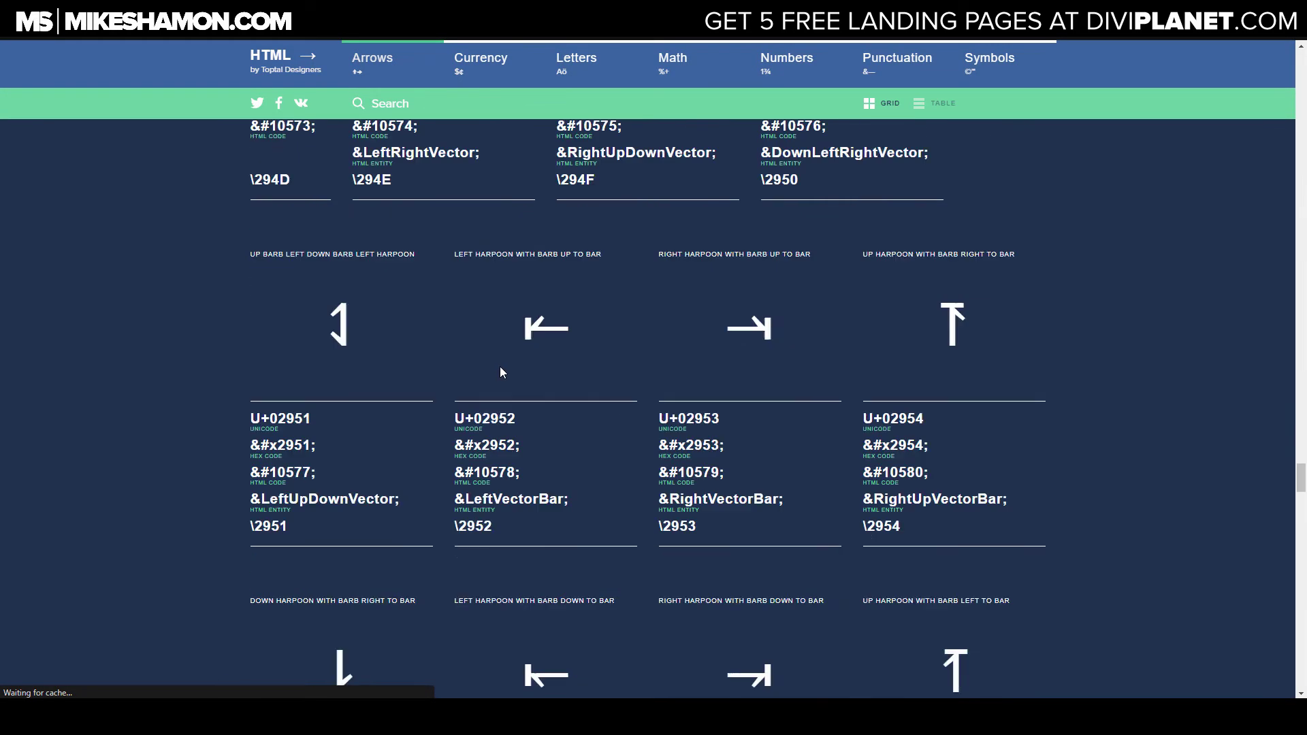
pyautogui.scroll(-5, 500, 377)
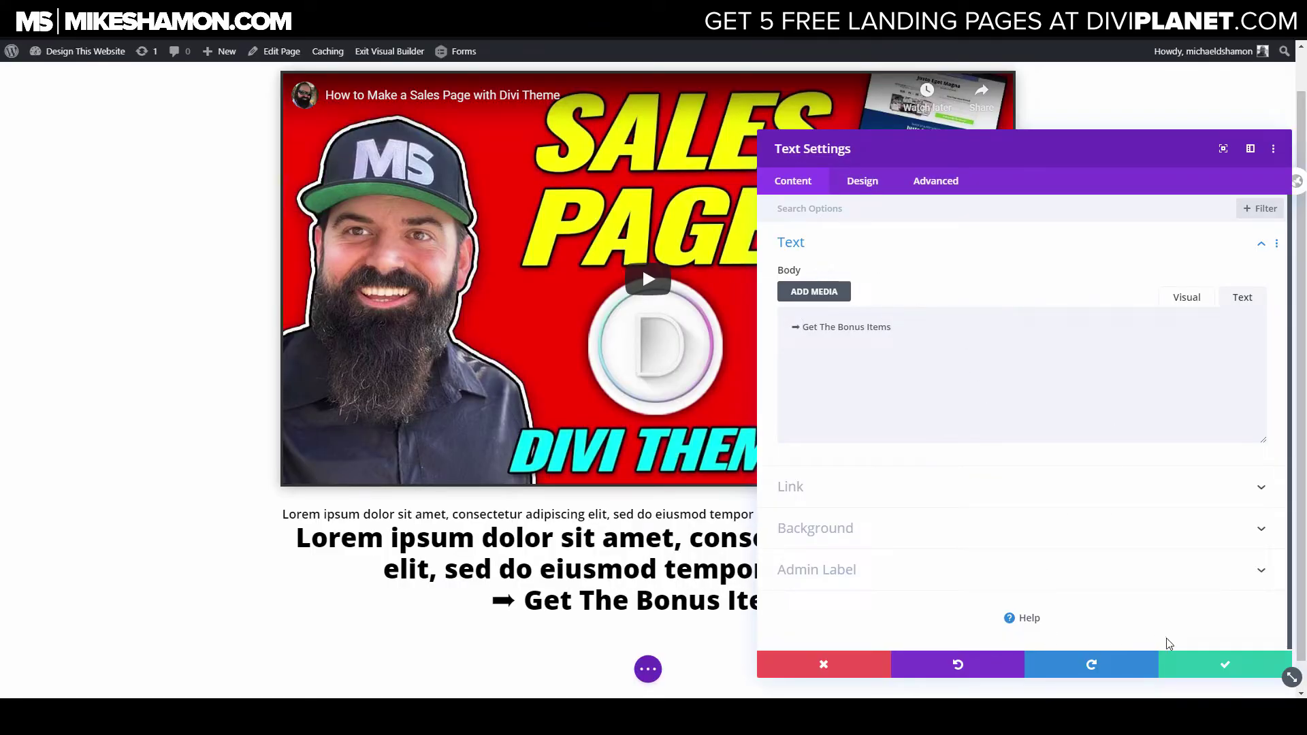
# Give the "Get The Bonus Items" module a yellow #edf000 background color.
pyautogui.click(862, 181)
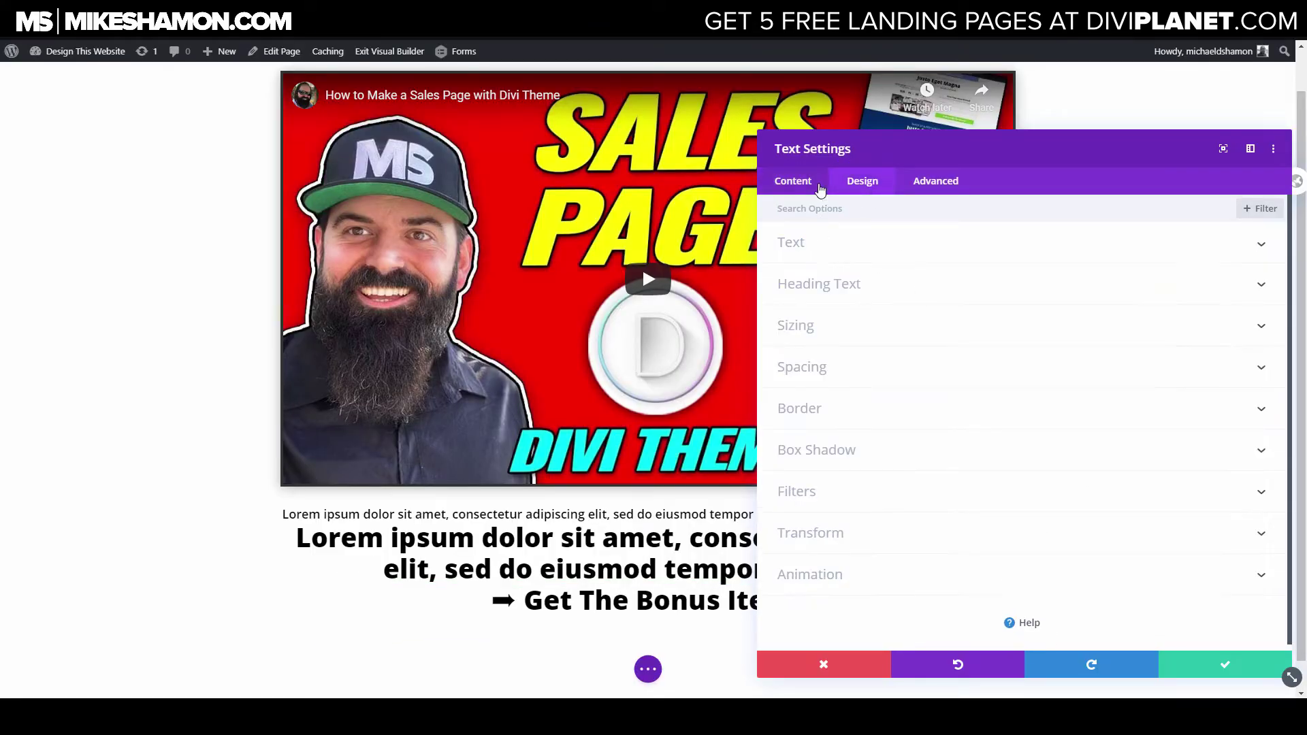
pyautogui.click(814, 185)
pyautogui.click(826, 245)
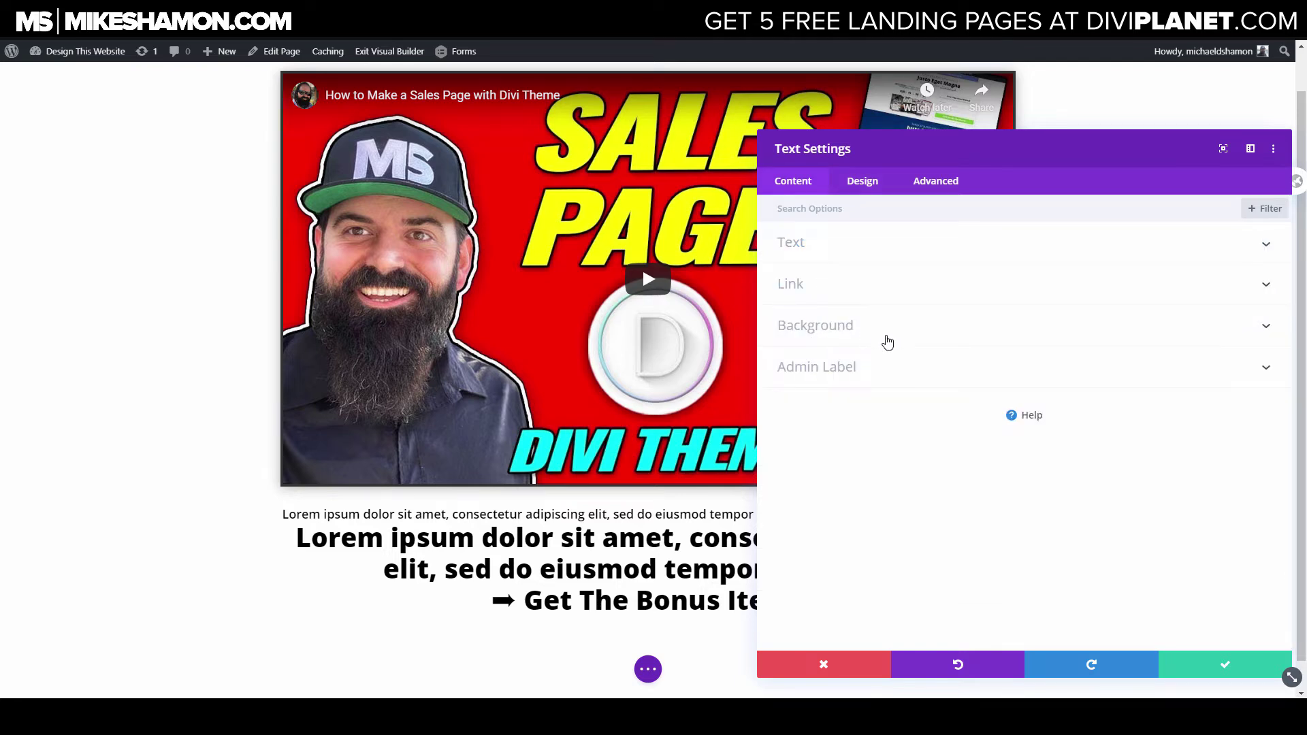
pyautogui.click(883, 337)
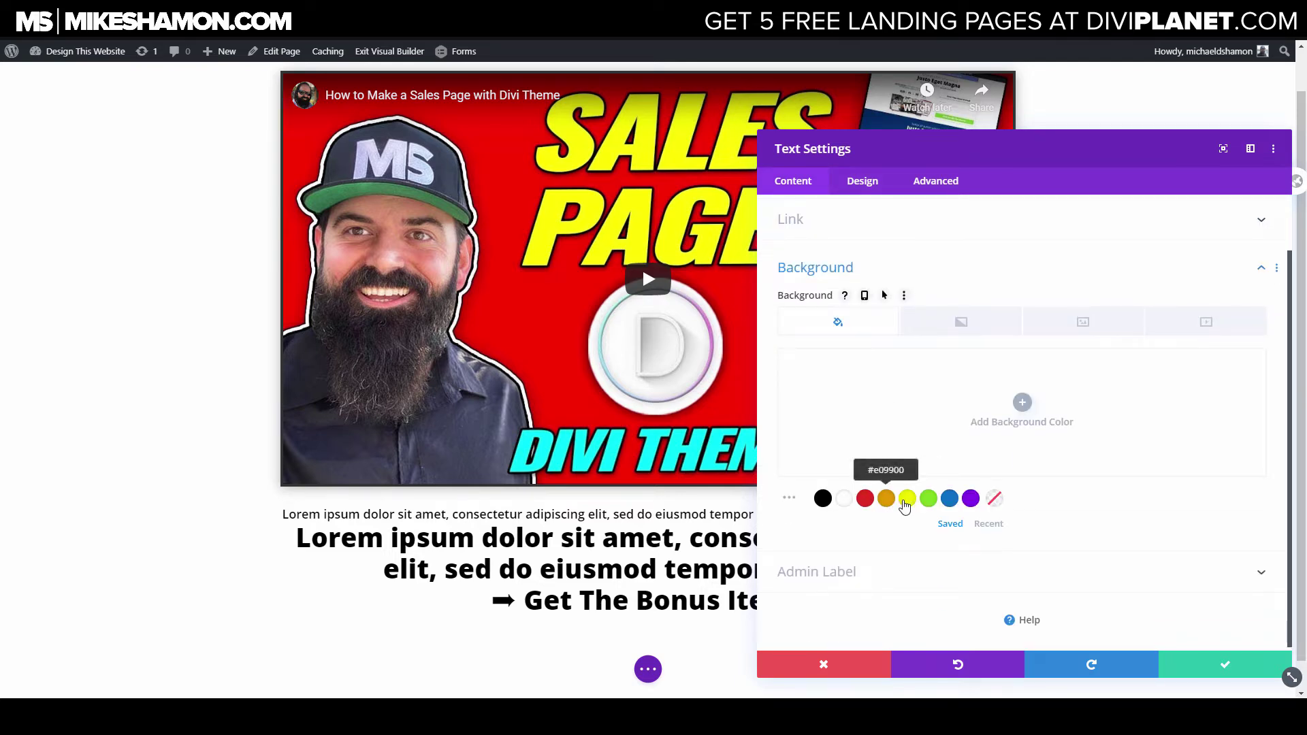
pyautogui.click(908, 499)
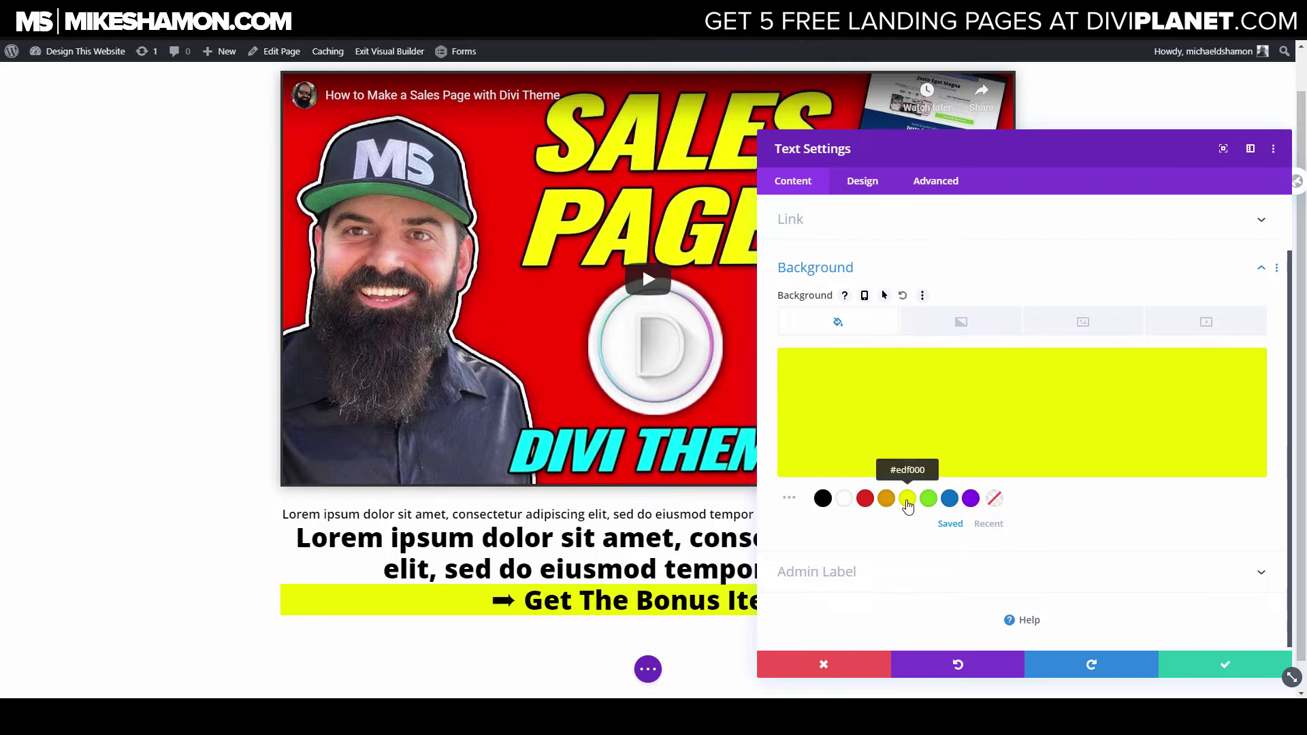
# Color the "Get The Bonus Items" text with the saved blue swatch.
pyautogui.click(862, 181)
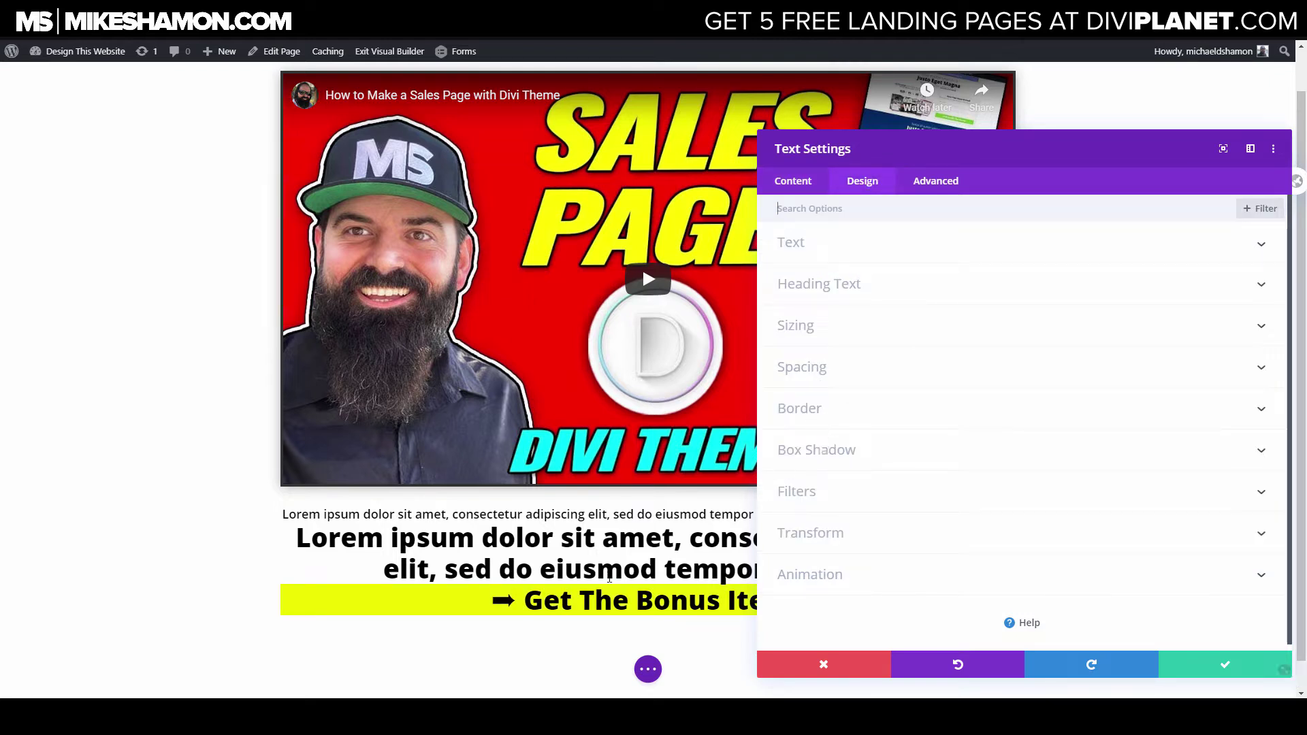
pyautogui.click(792, 242)
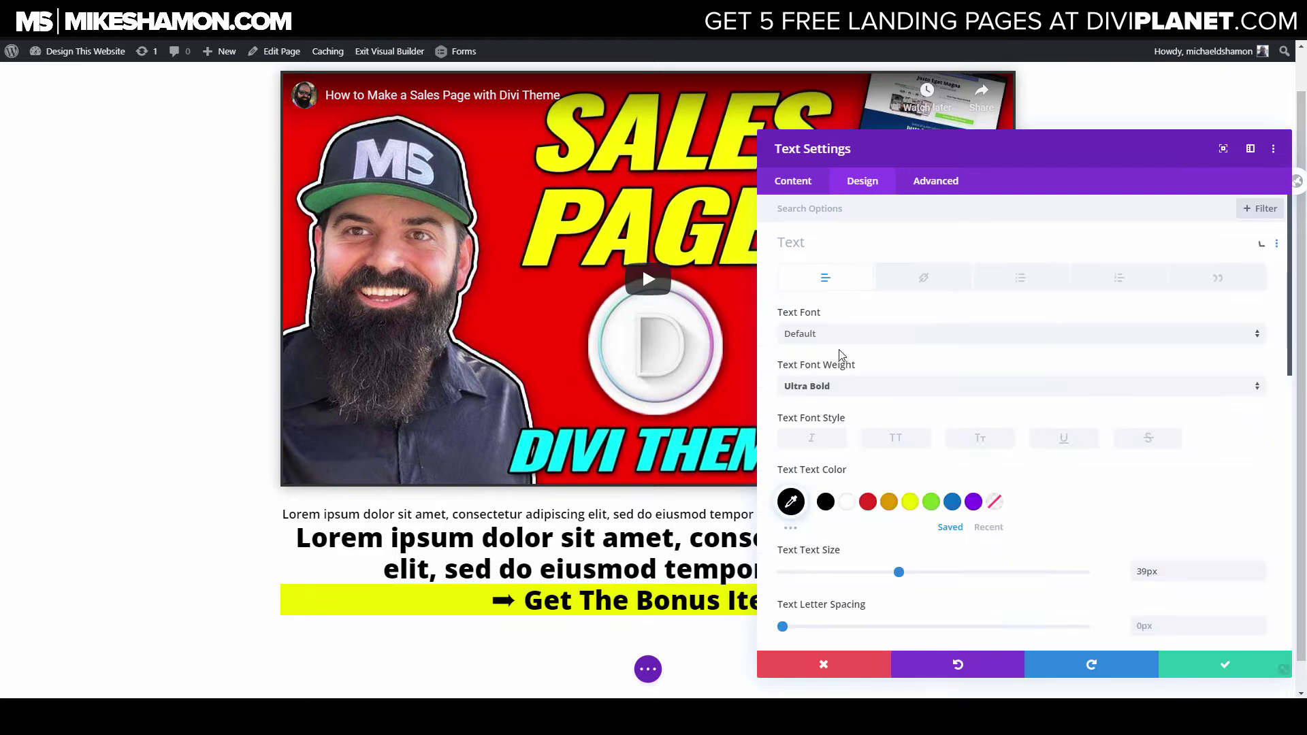
pyautogui.click(952, 504)
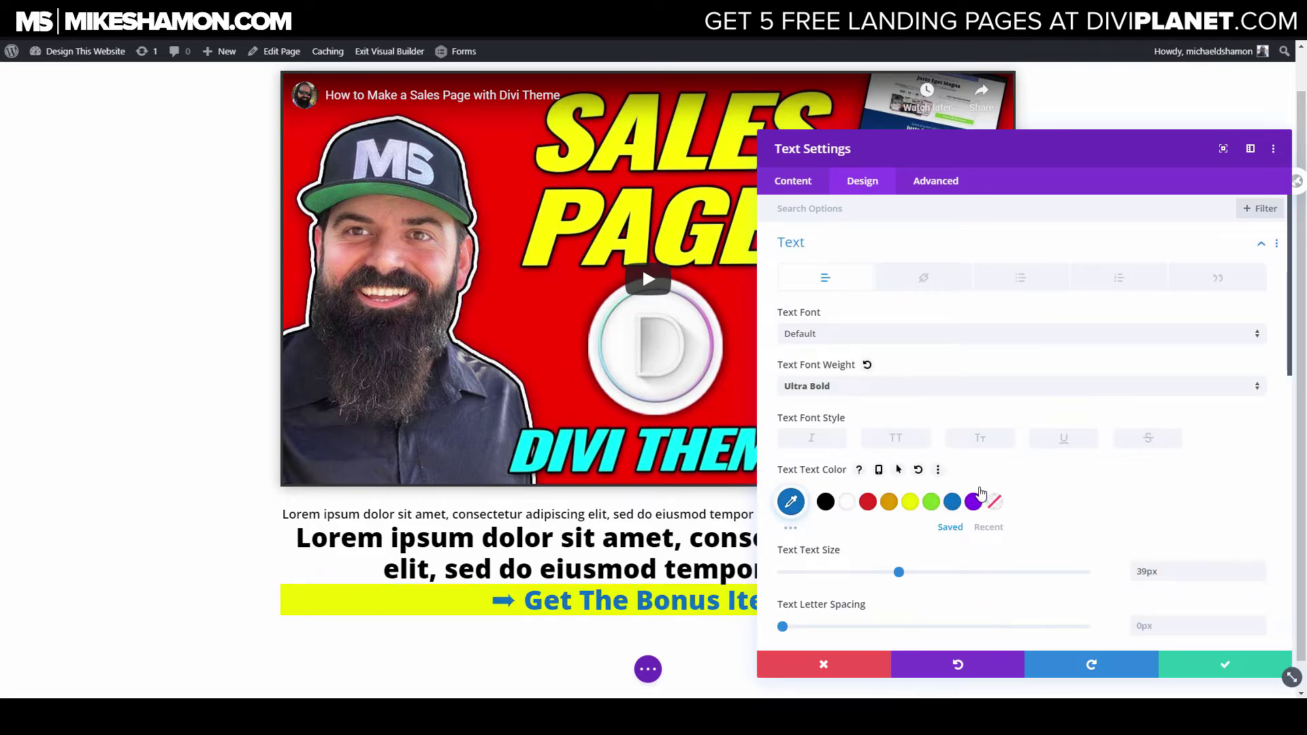
# Apply the last text shadow preset to the bonus text and set its horizontal and vertical lengths to 0.03em.
pyautogui.scroll(-5, 1103, 486)
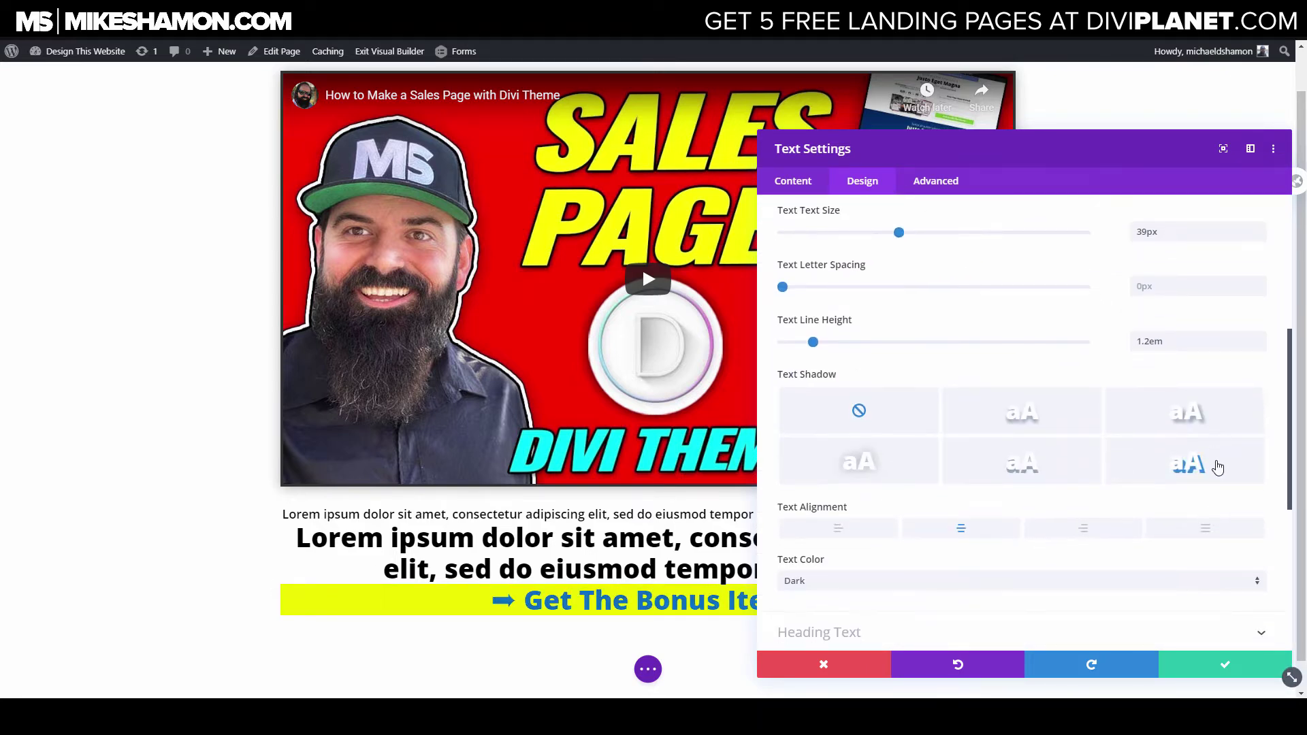
pyautogui.click(1217, 467)
pyautogui.click(1248, 529)
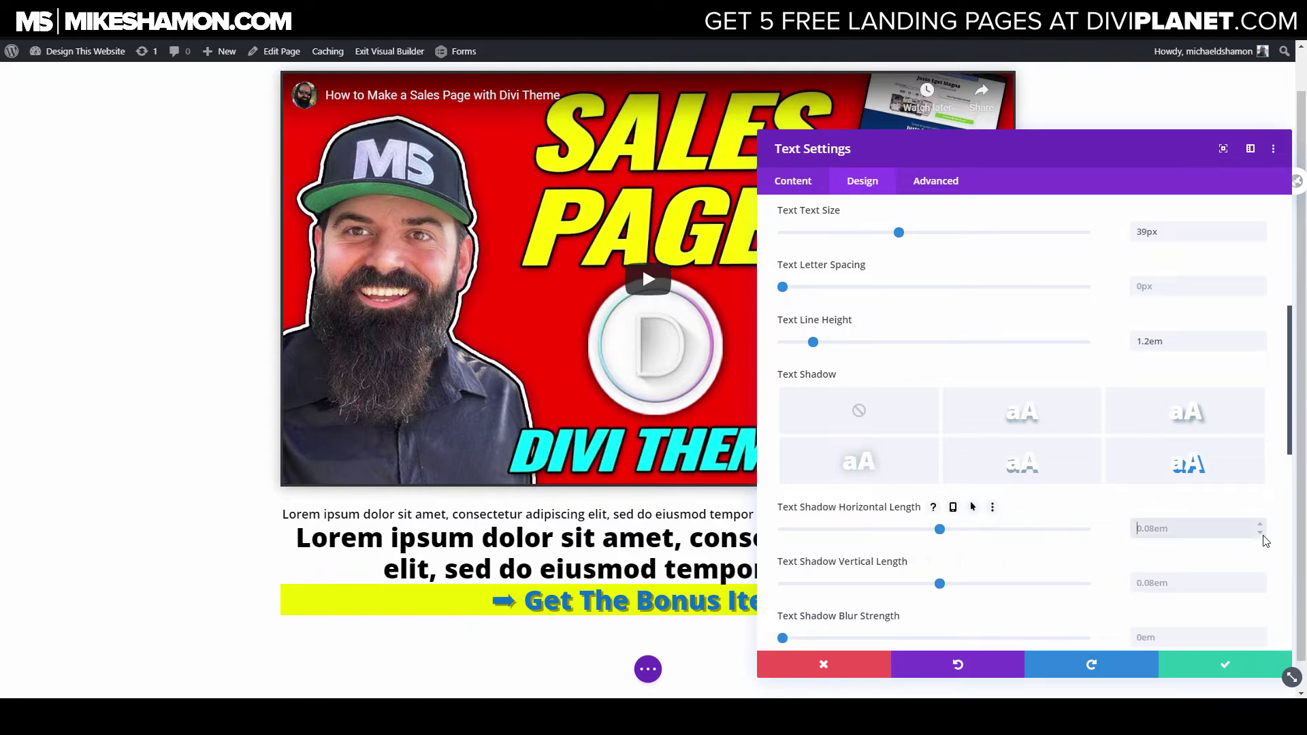
pyautogui.click(1260, 532)
pyautogui.click(1260, 586)
pyautogui.click(1260, 587)
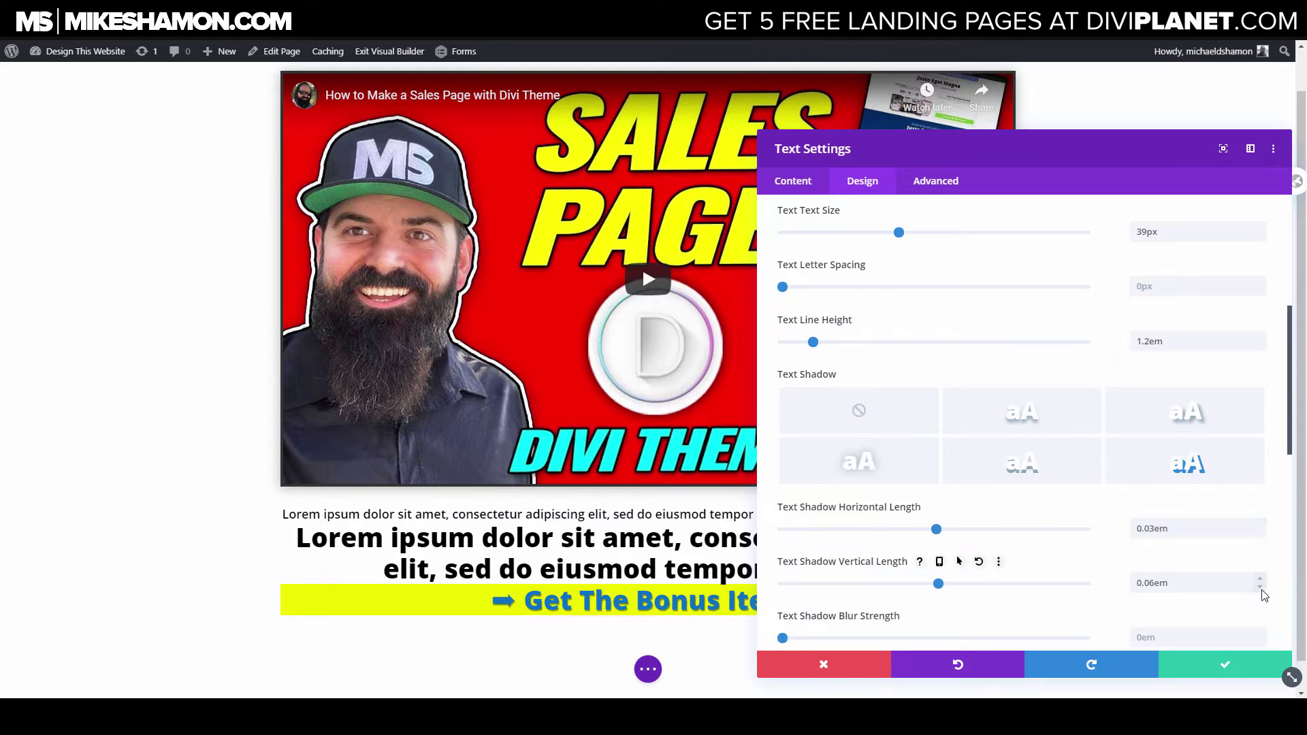
pyautogui.scroll(-3, 978, 549)
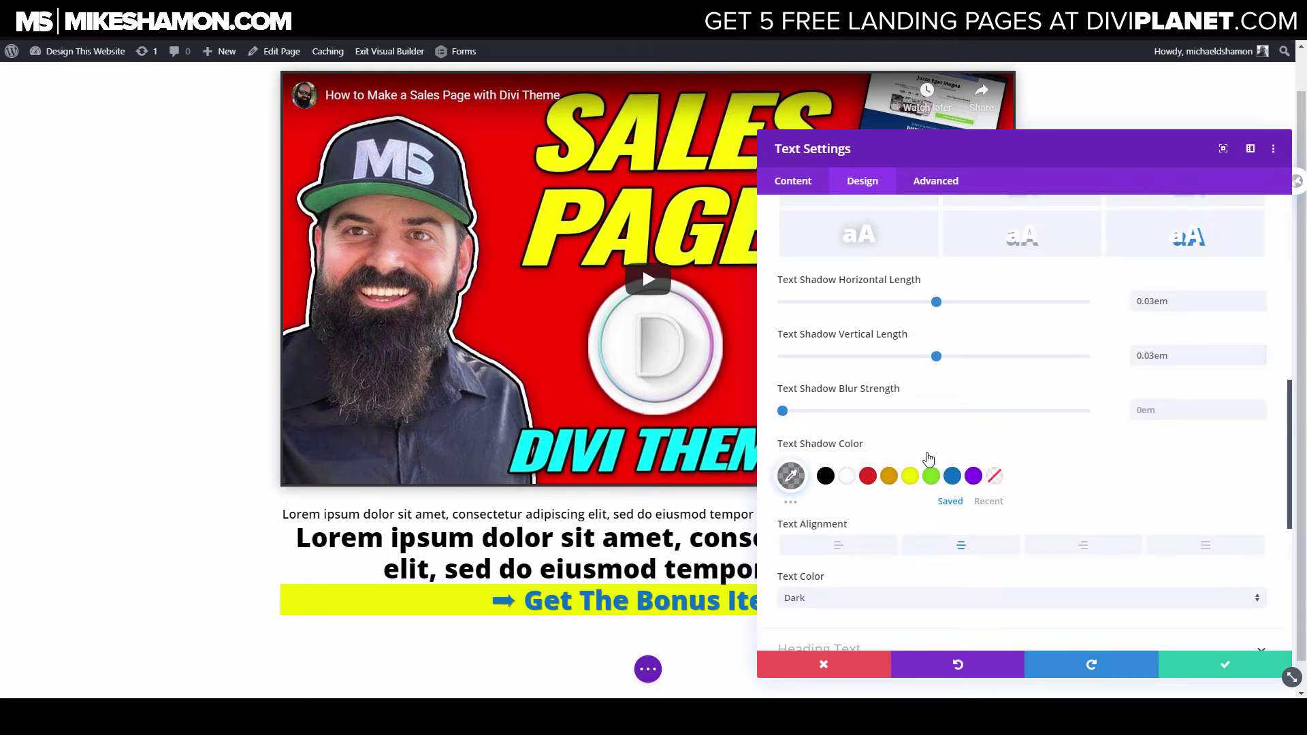
# Raise the opacity of the bonus text's shadow color to about 0.83 and save the module.
pyautogui.click(791, 476)
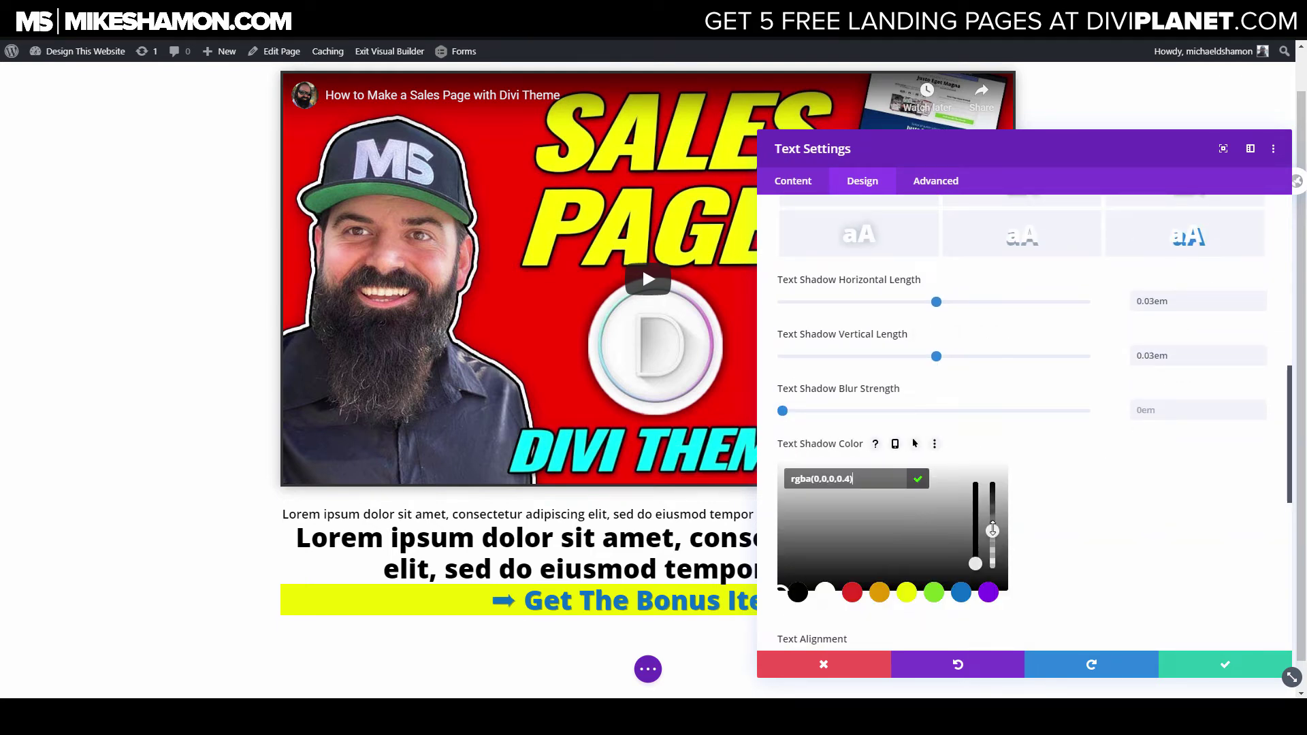
pyautogui.moveTo(992, 531); pyautogui.dragTo(995, 504)
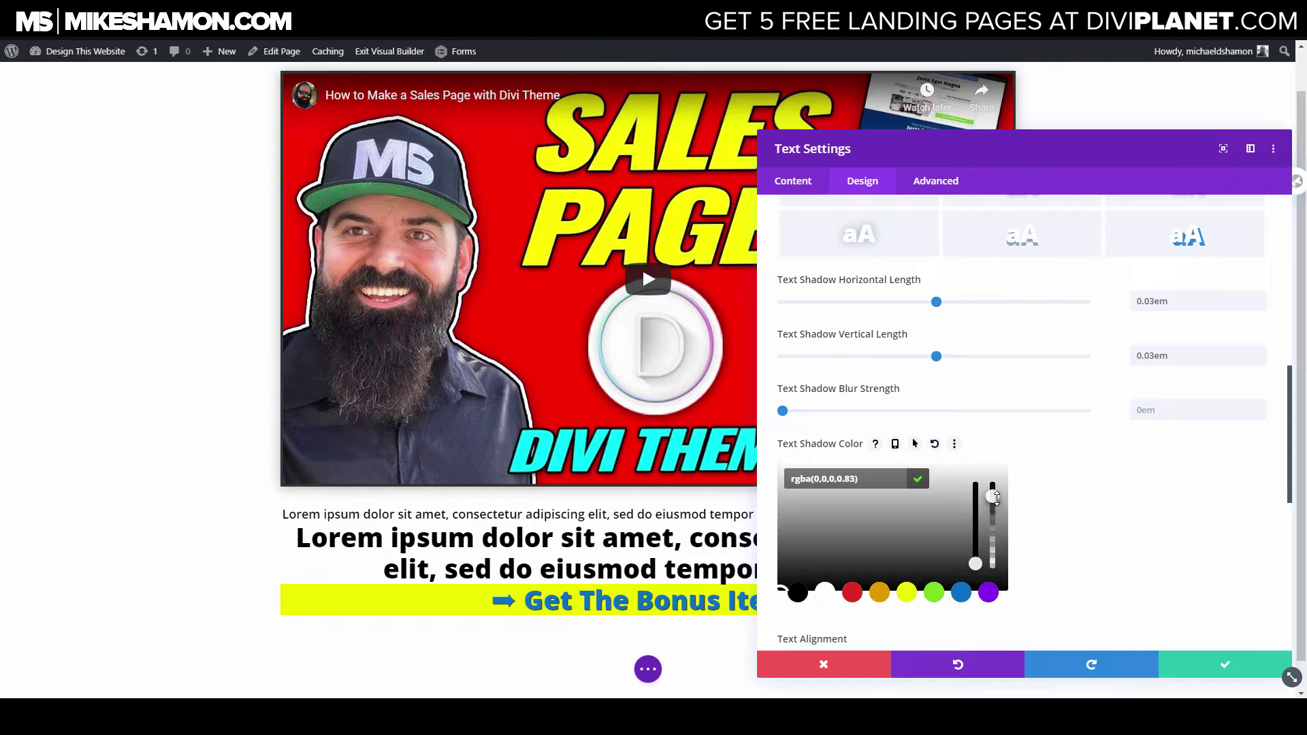
pyautogui.click(1225, 669)
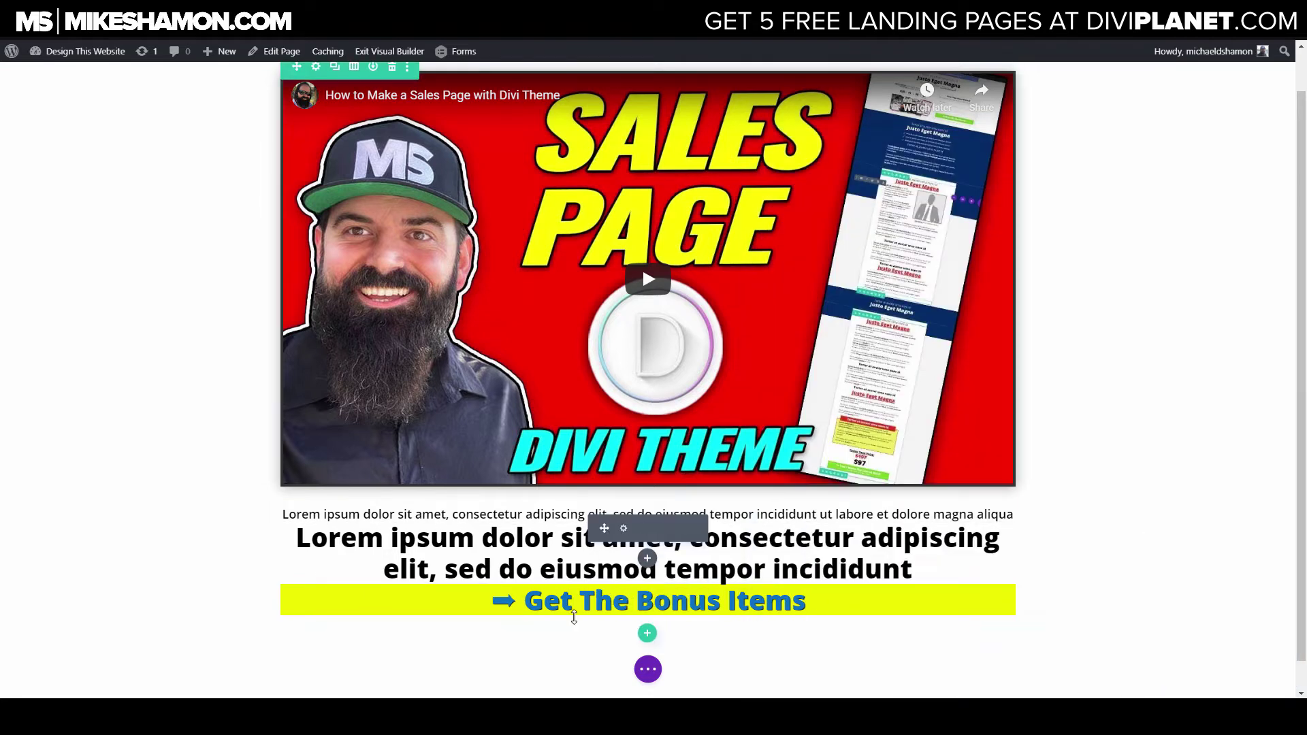
# Give the "Get The Bonus Items" module linked top and bottom padding of 8px.
pyautogui.click(624, 590)
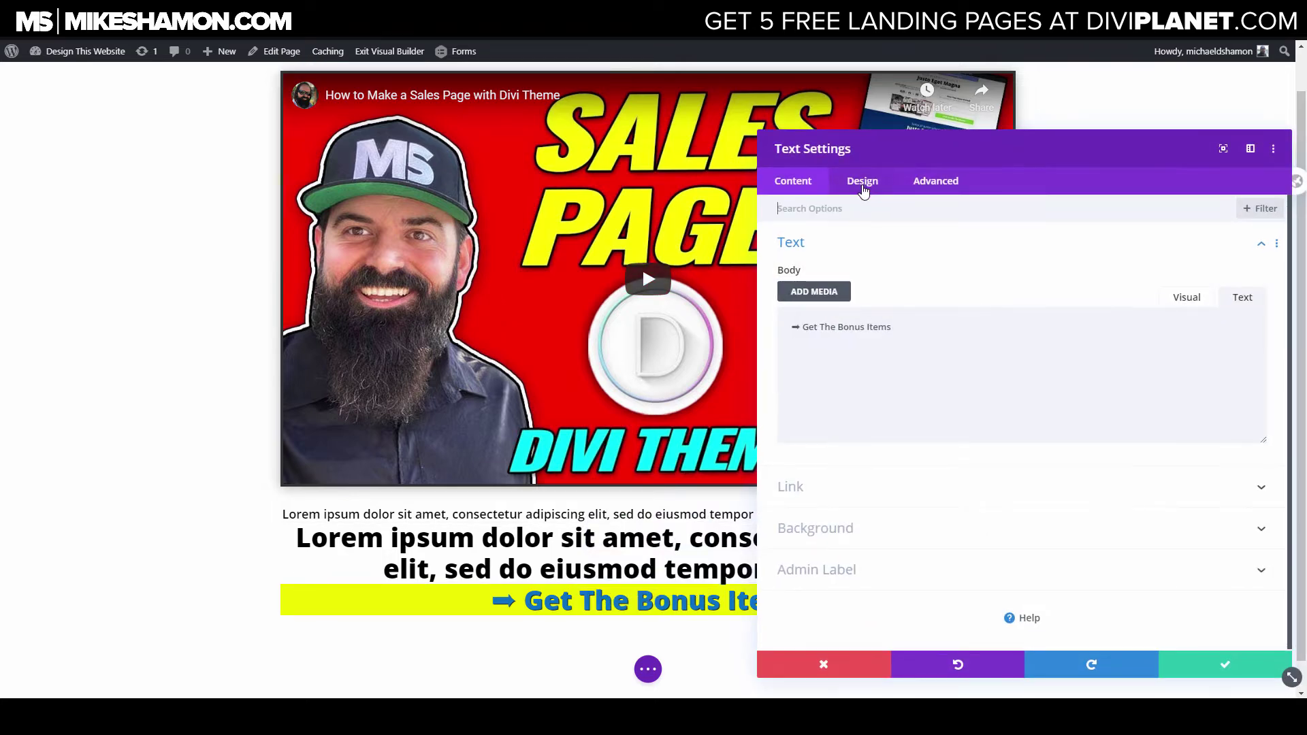
pyautogui.click(862, 181)
pyautogui.click(841, 374)
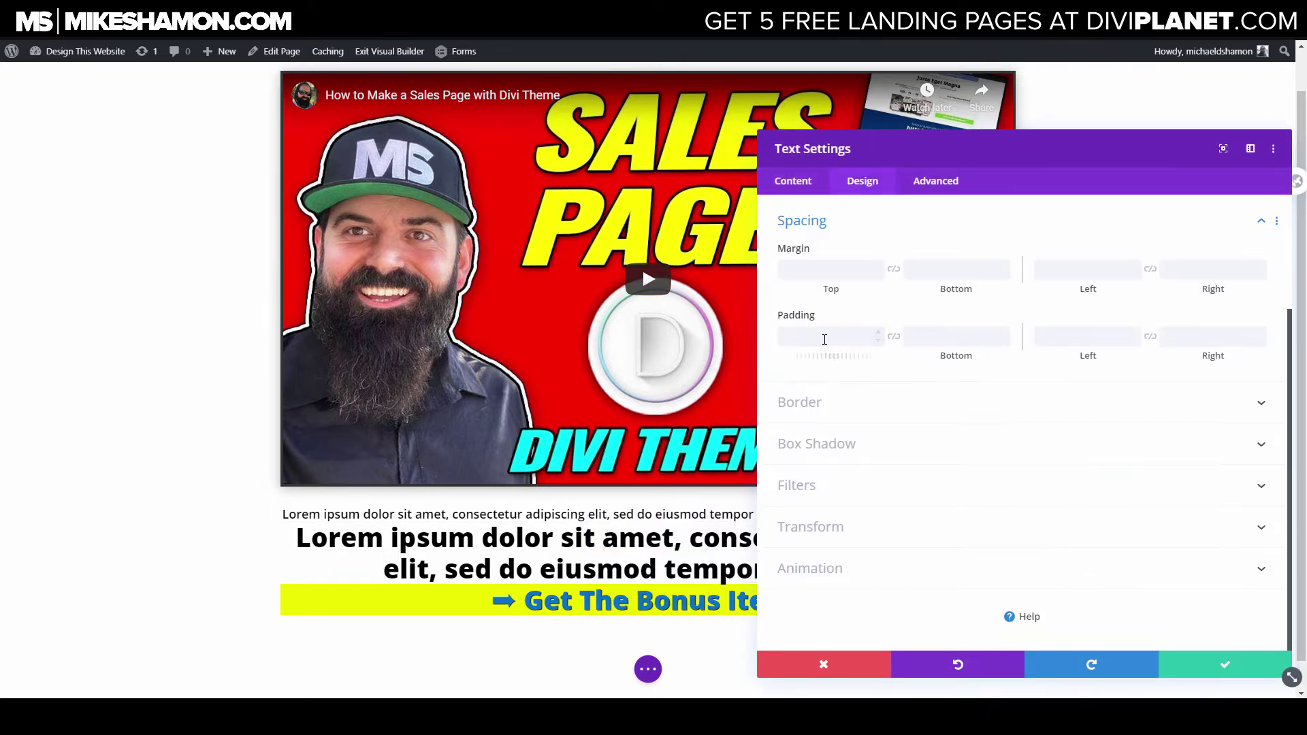
pyautogui.click(825, 337)
pyautogui.write('8')
pyautogui.click(894, 336)
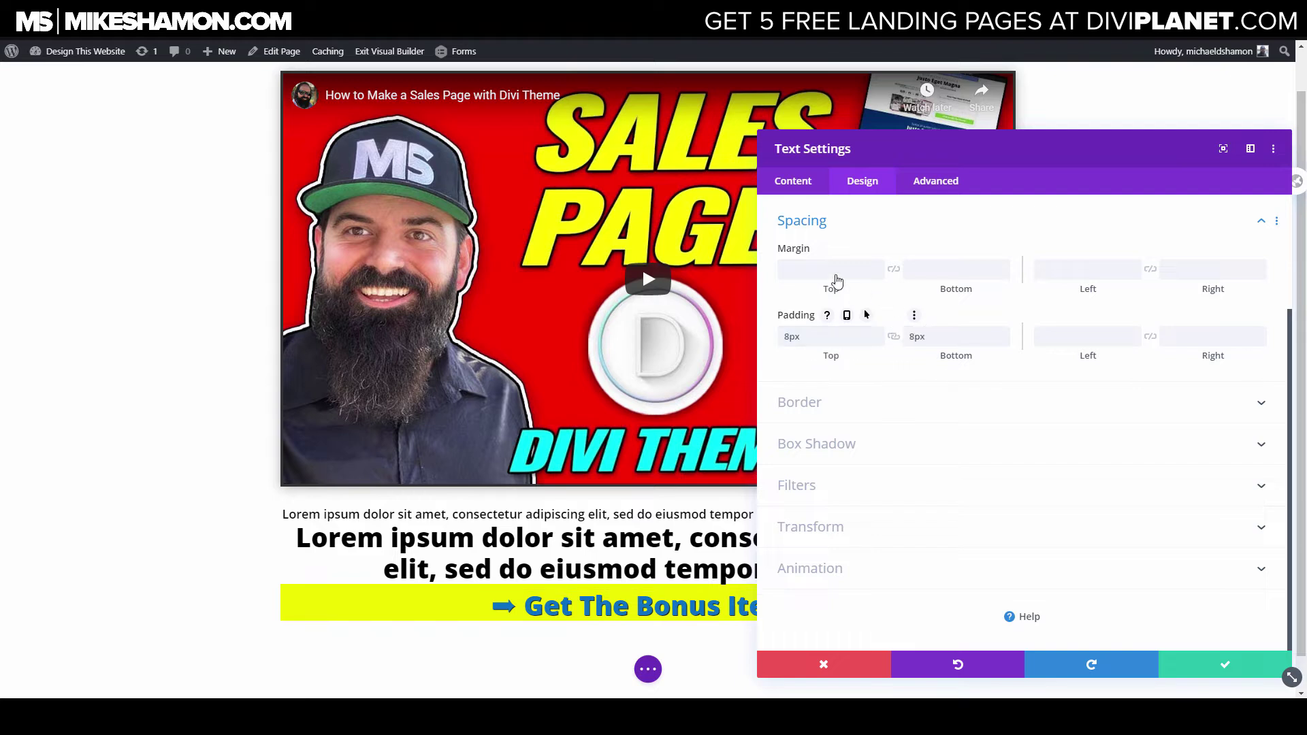
# Set the bonus module's linked top and bottom margins to 16px.
pyautogui.click(839, 270)
pyautogui.write('0')
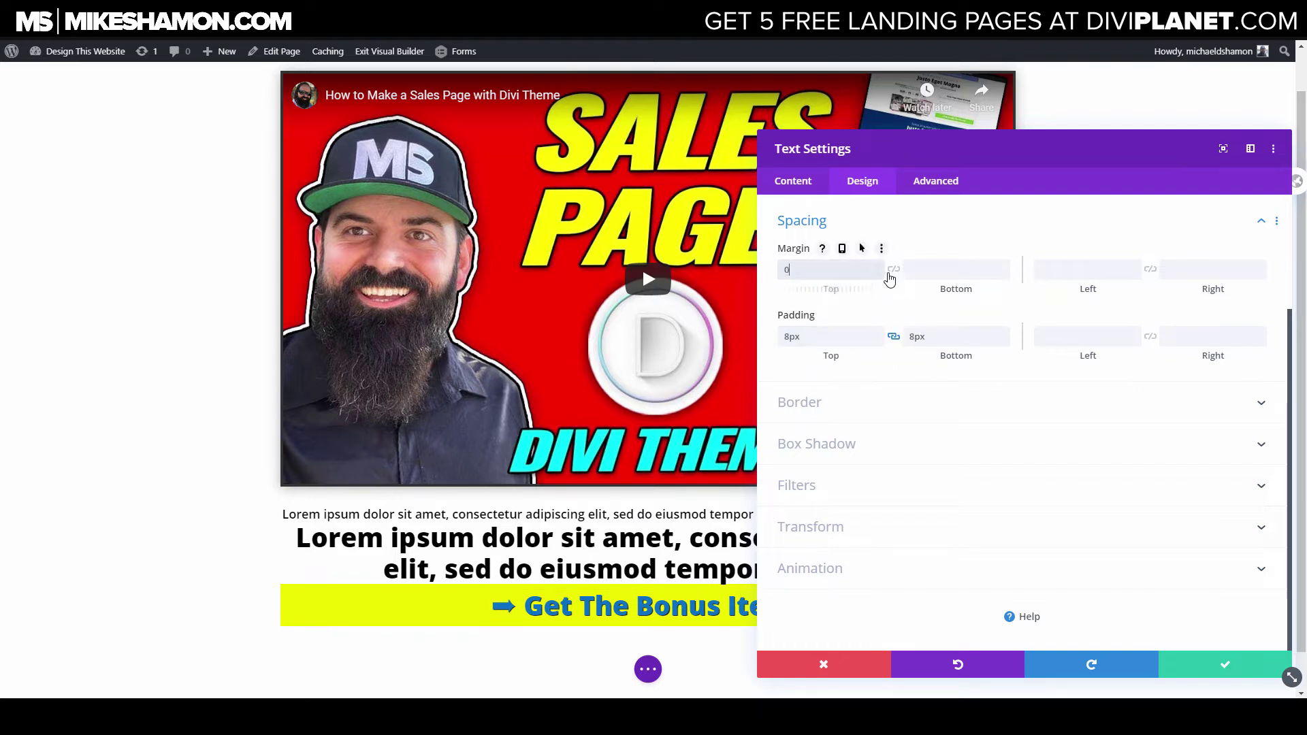
pyautogui.click(894, 269)
pyautogui.doubleClick(819, 278)
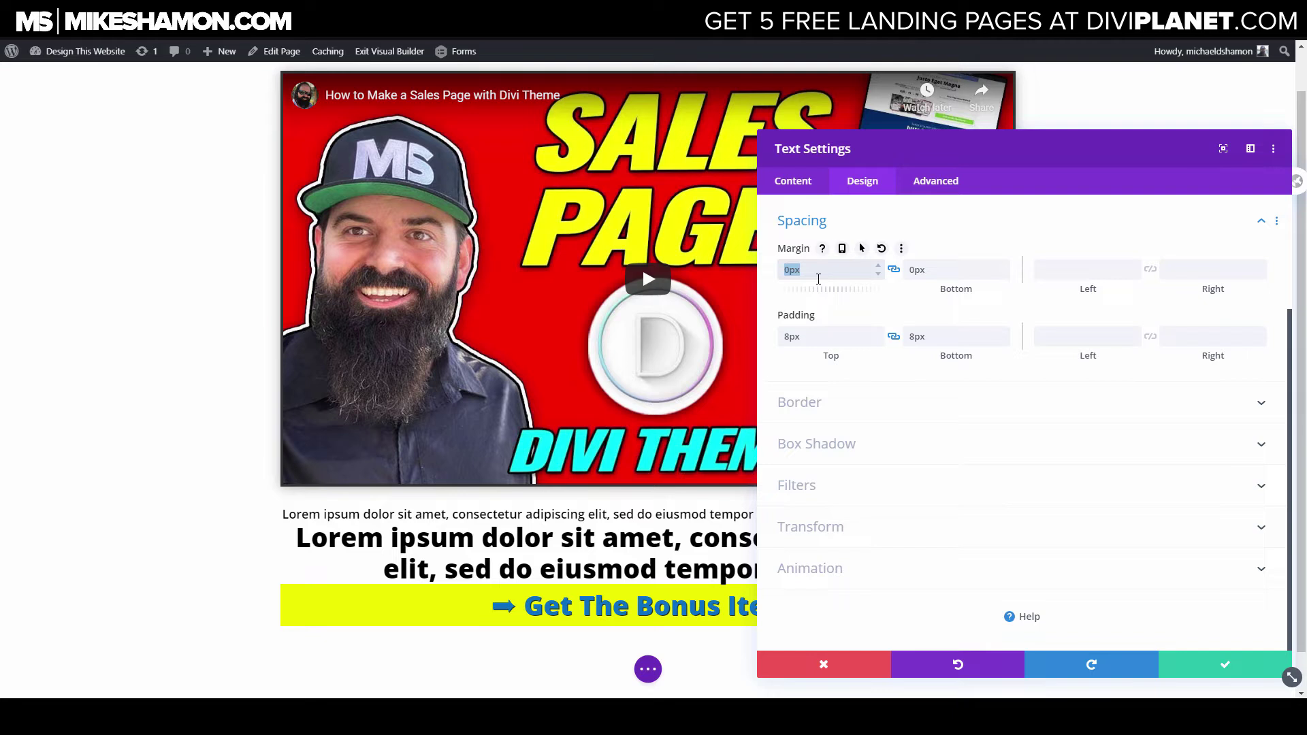
pyautogui.write('16')
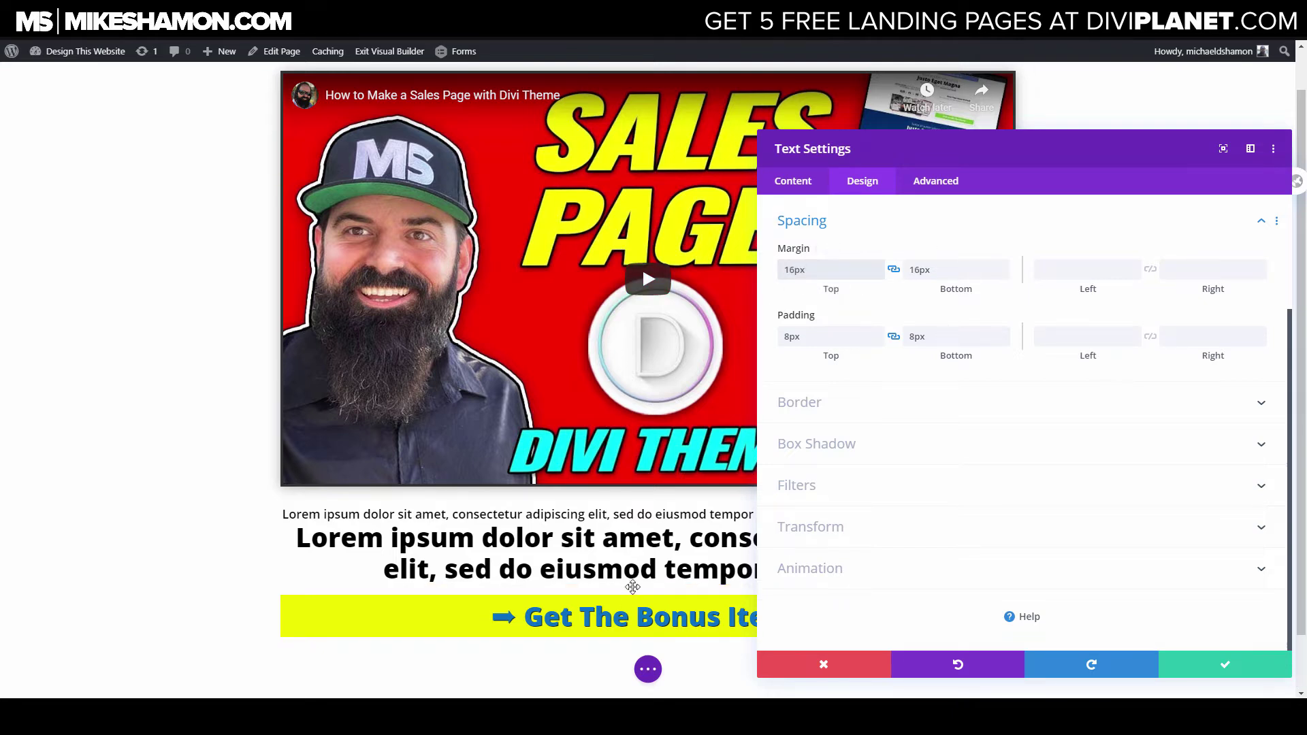
# Add a background gradient to the bonus module from the saved yellow #edf000 to the saved orange #e09900.
pyautogui.click(820, 222)
pyautogui.click(797, 182)
pyautogui.click(873, 327)
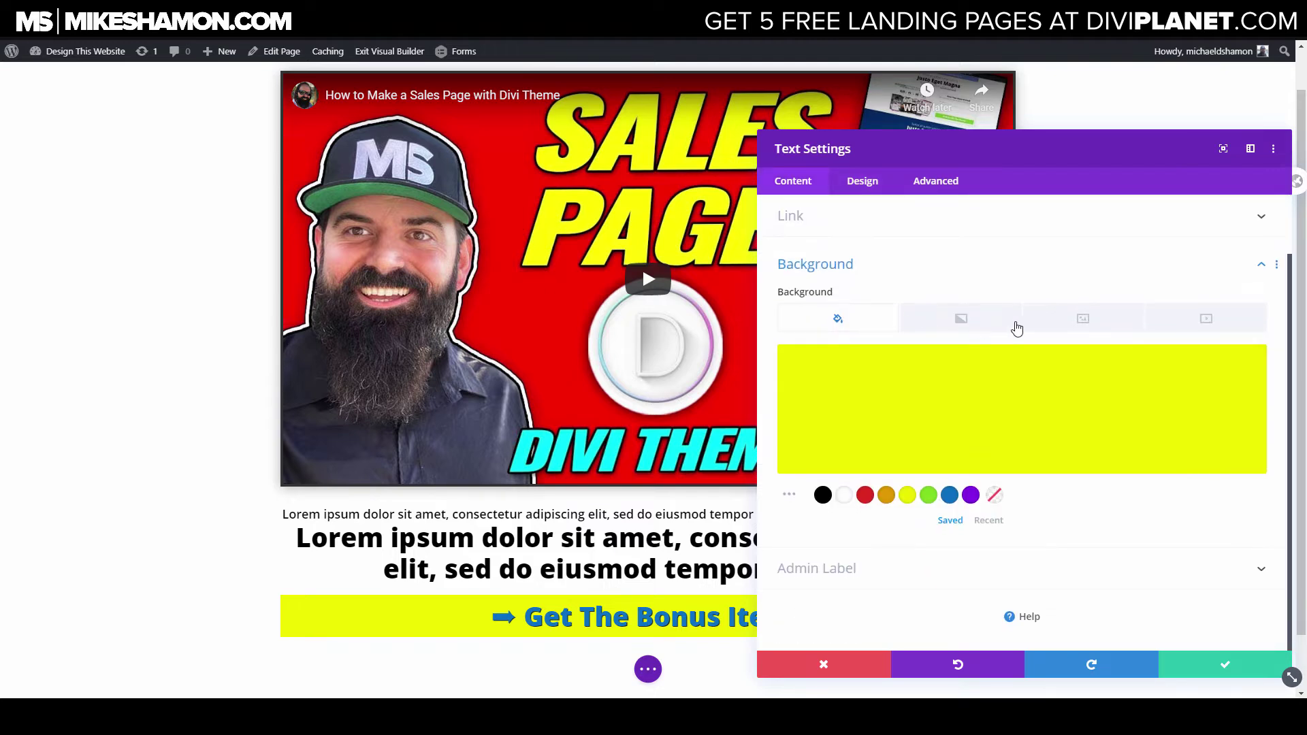
pyautogui.click(989, 326)
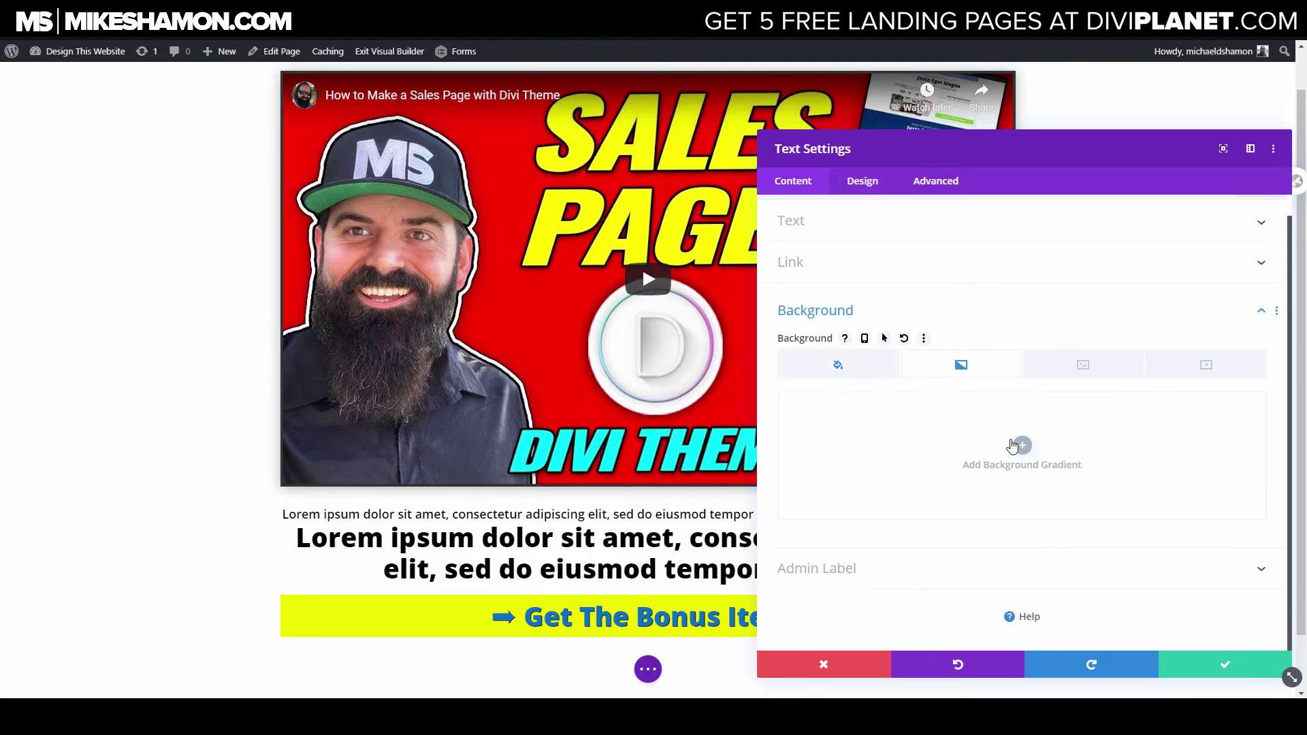
pyautogui.click(1012, 446)
pyautogui.click(941, 389)
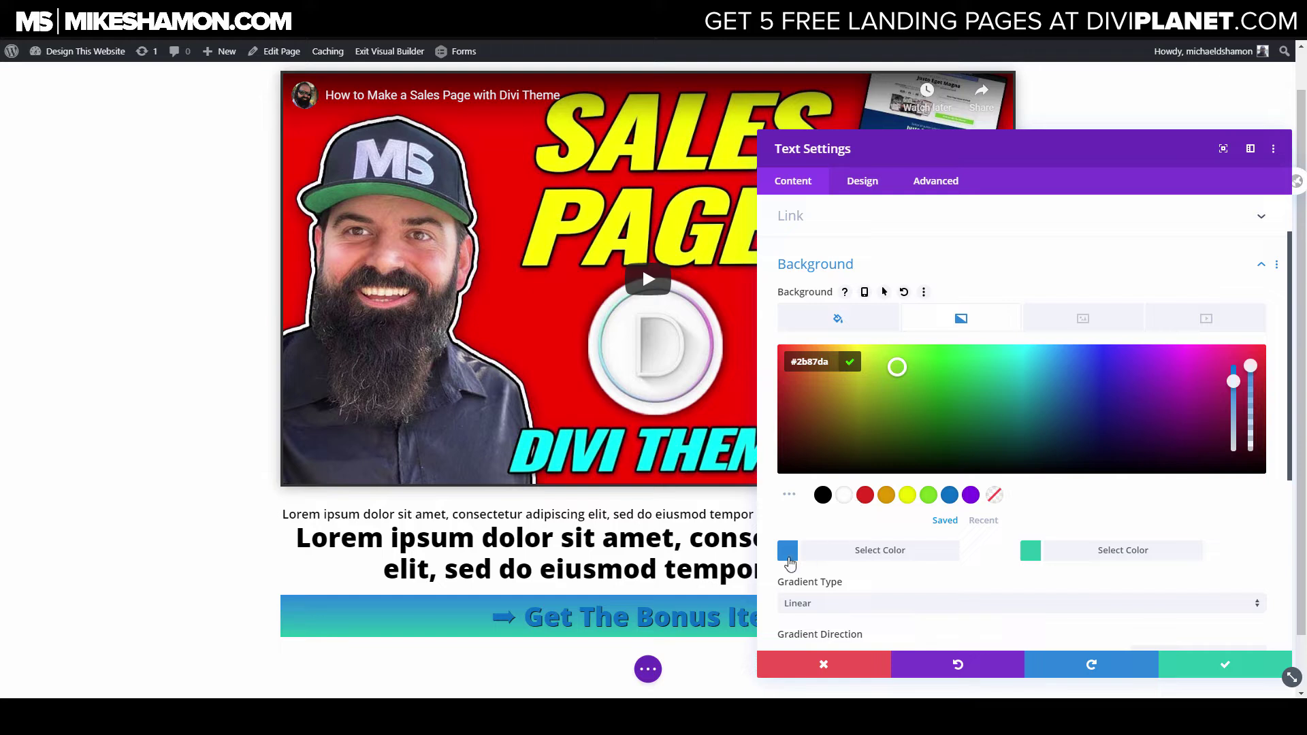
pyautogui.click(907, 495)
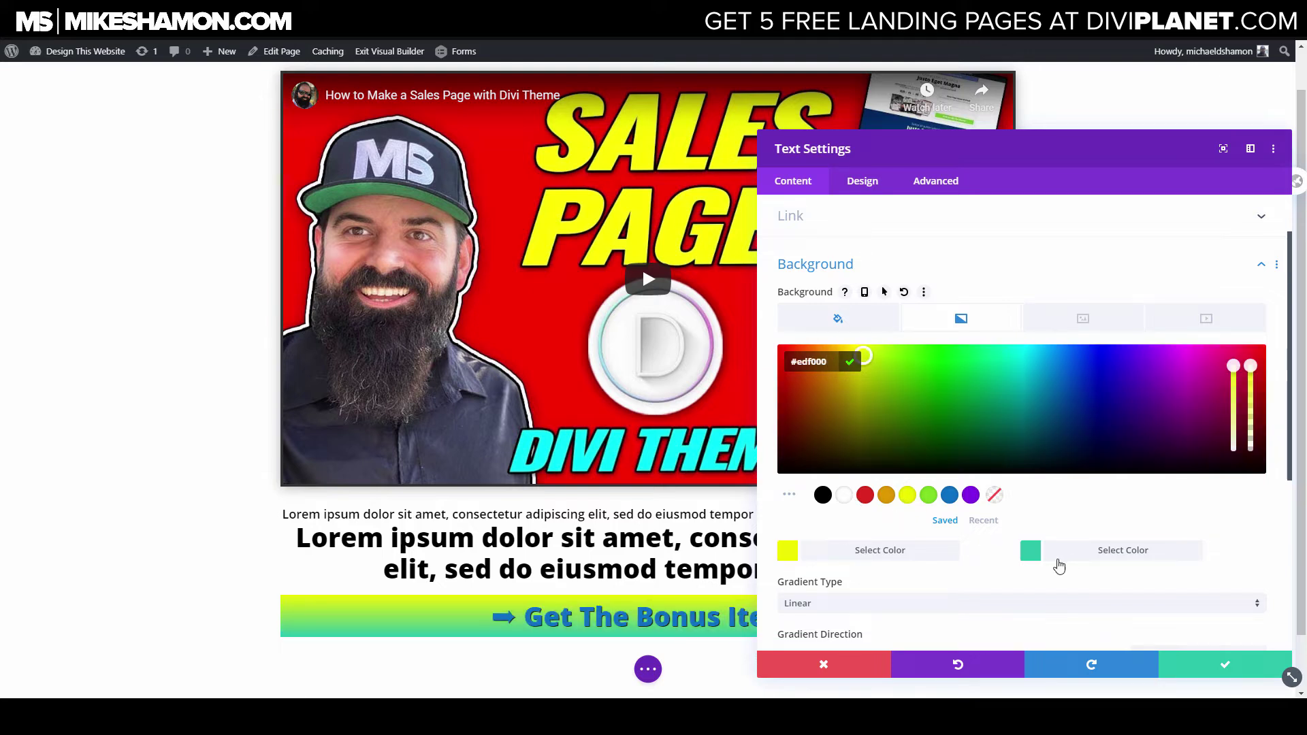
pyautogui.click(1036, 557)
pyautogui.click(886, 494)
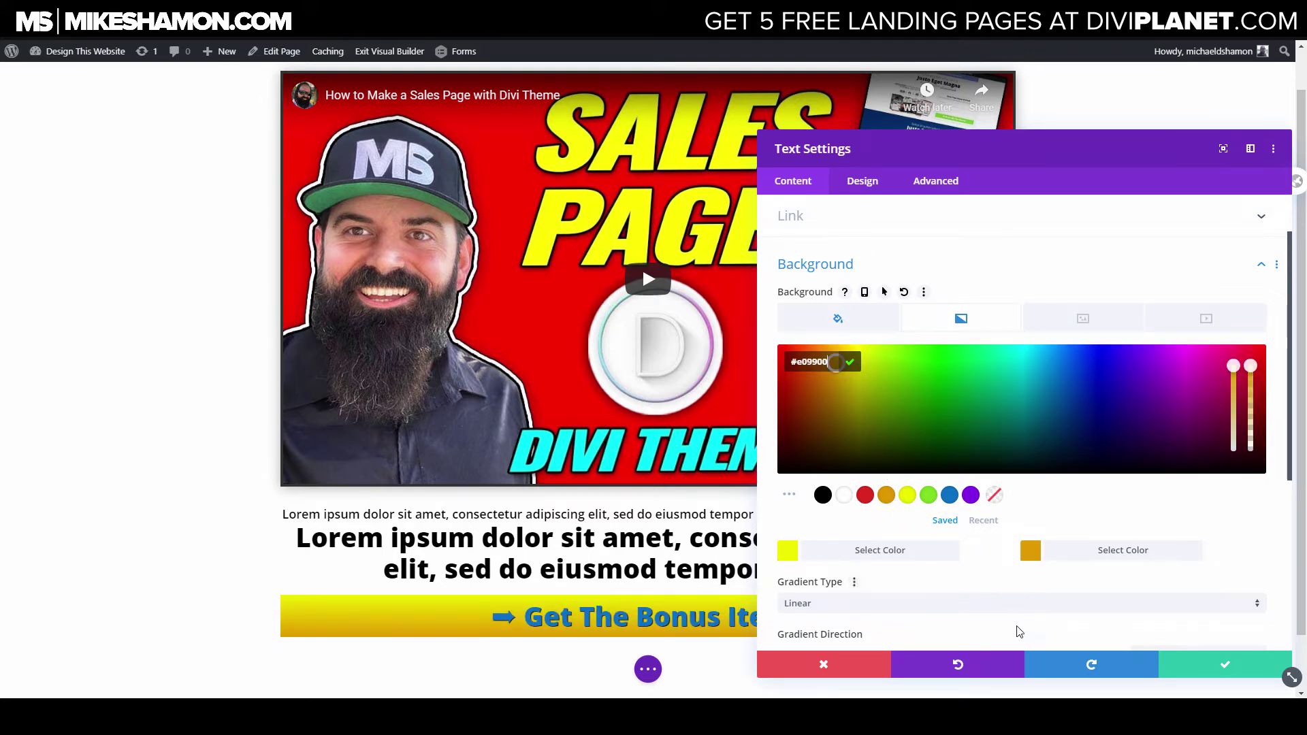
# Try a slightly different yellow start color and a darker gold end color #c9a400 for the background gradient.
pyautogui.click(1035, 557)
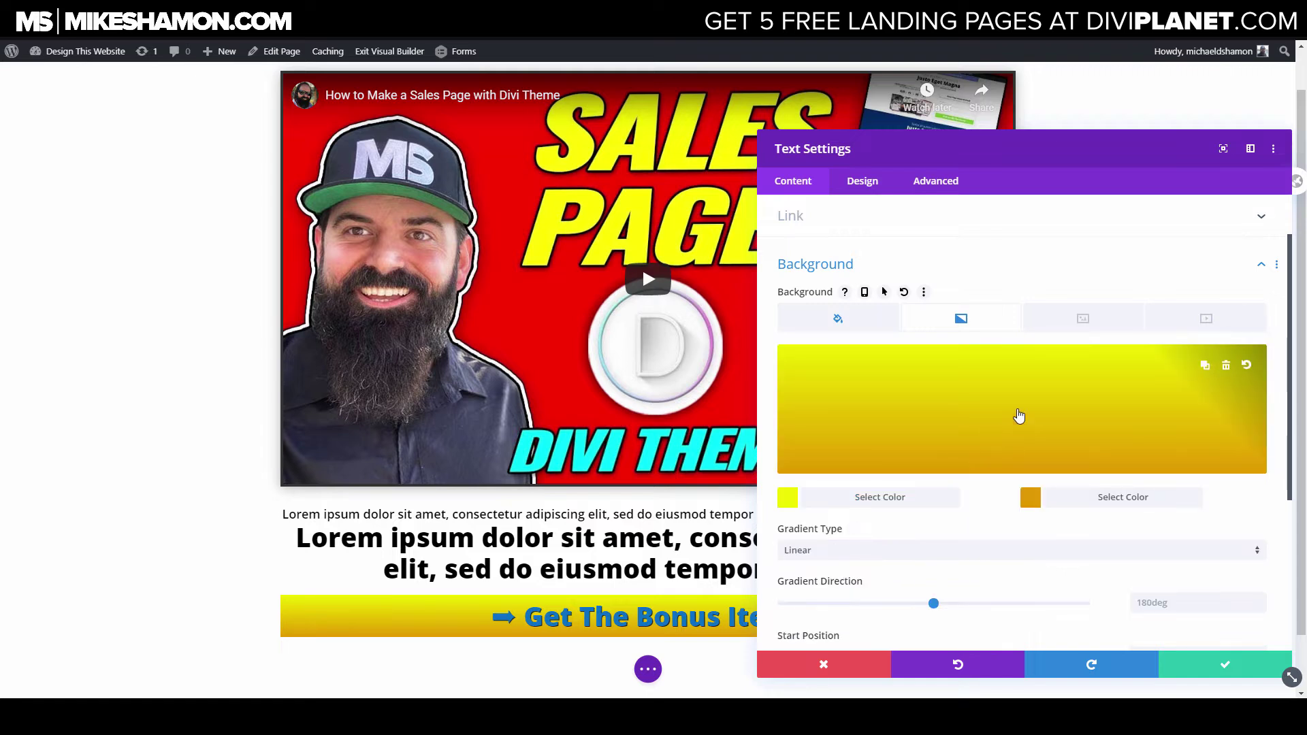
pyautogui.click(1018, 417)
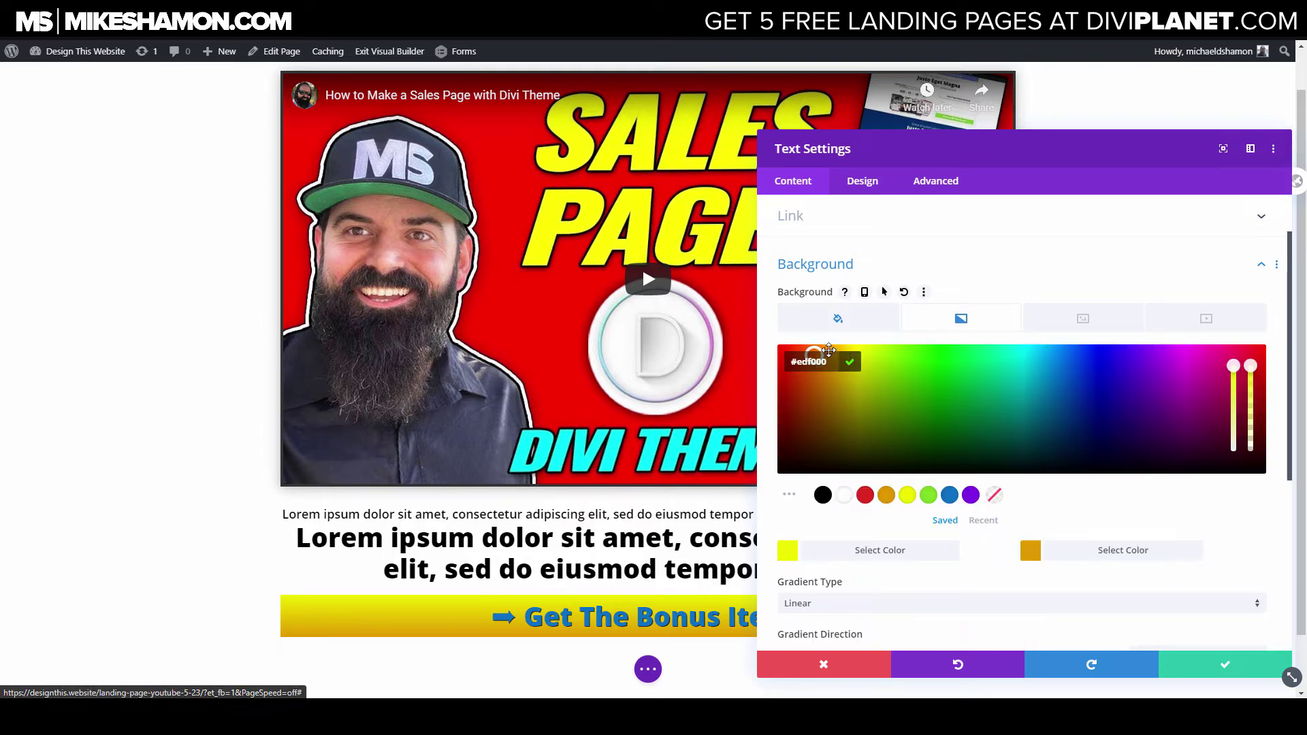
pyautogui.moveTo(821, 350); pyautogui.dragTo(858, 352)
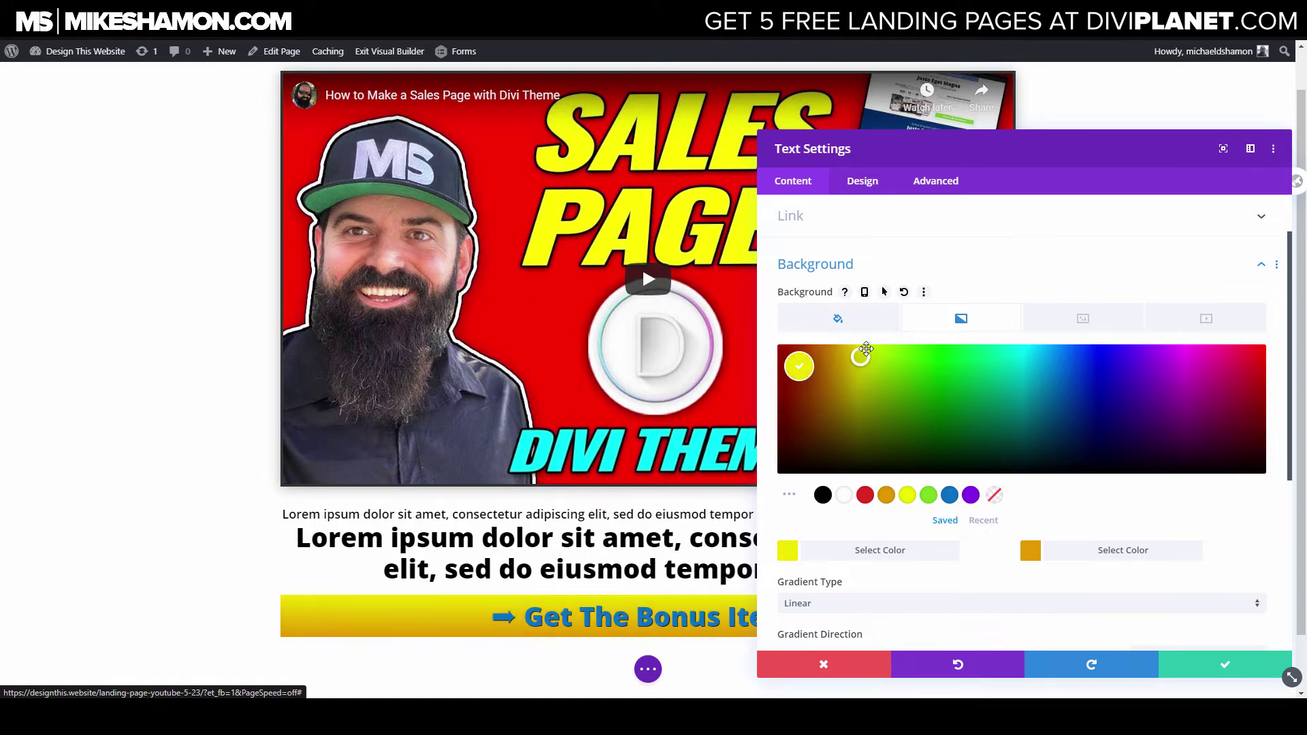
pyautogui.click(1032, 553)
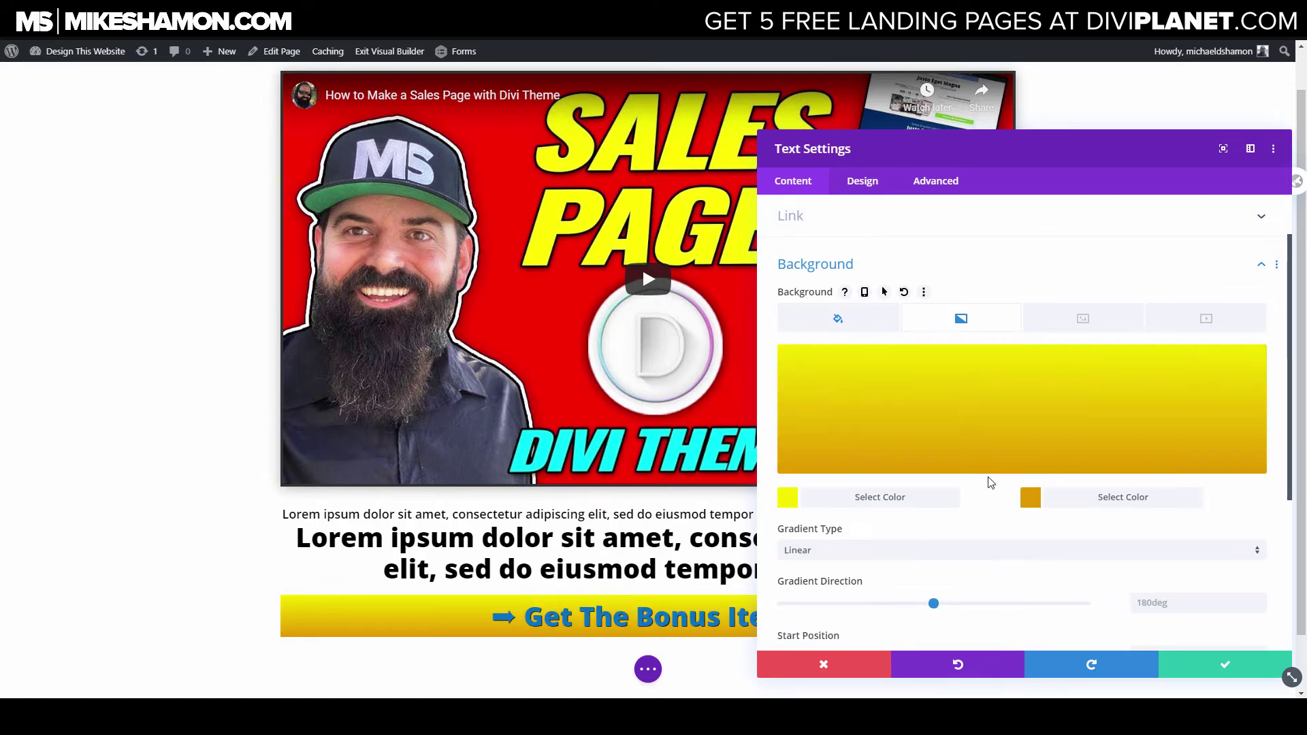
pyautogui.click(1037, 507)
pyautogui.moveTo(841, 359); pyautogui.dragTo(849, 370)
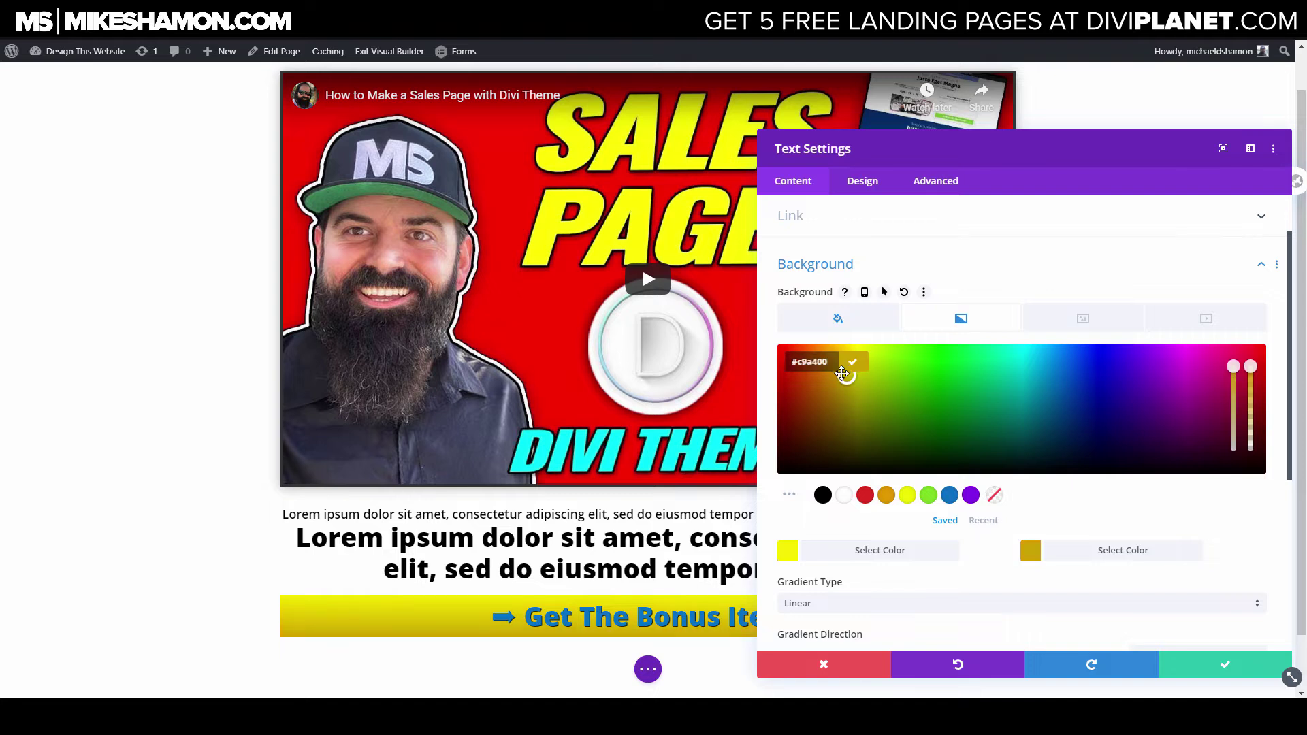
pyautogui.click(851, 362)
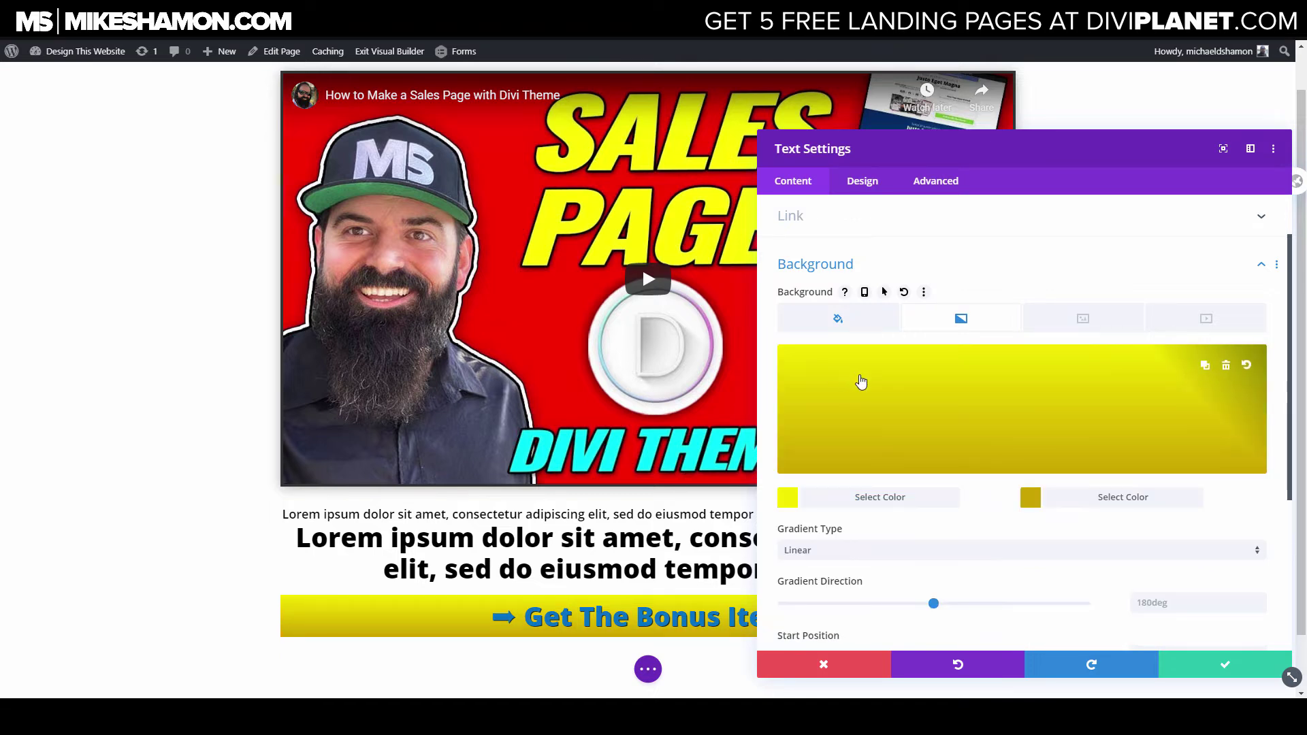
# Try a greener yellow #c6d800 as the gradient's start color.
pyautogui.click(859, 383)
pyautogui.click(1038, 550)
pyautogui.click(813, 356)
pyautogui.moveTo(814, 351); pyautogui.dragTo(874, 367)
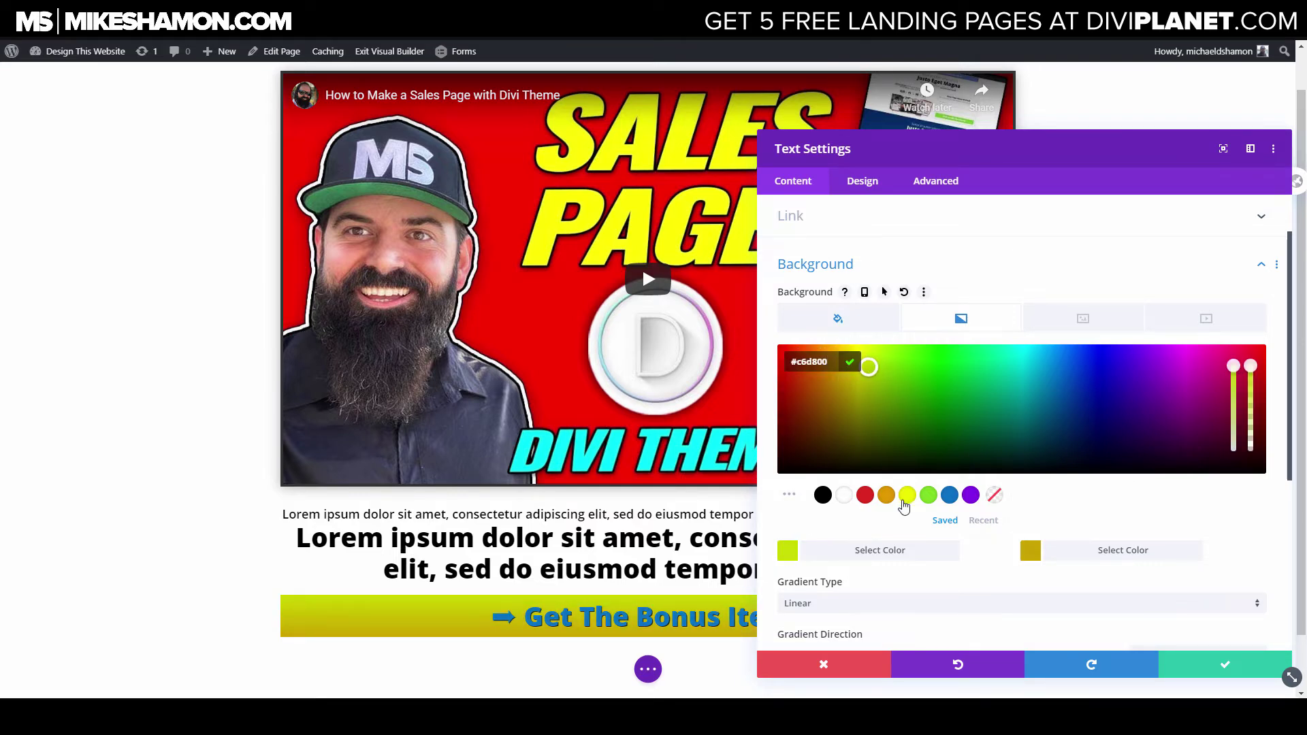
# Set the gradient's start color back to the saved yellow and its end color to the saved orange #e09900.
pyautogui.click(905, 499)
pyautogui.click(1032, 553)
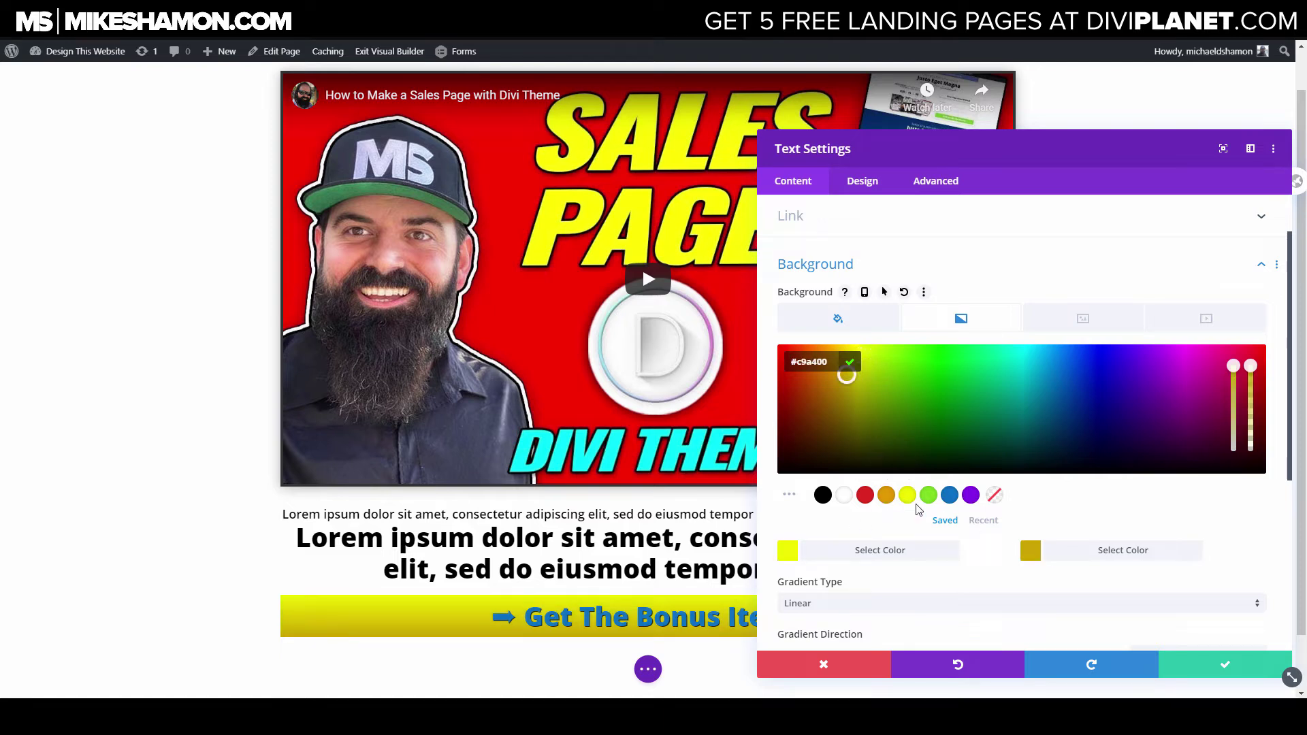
pyautogui.click(886, 495)
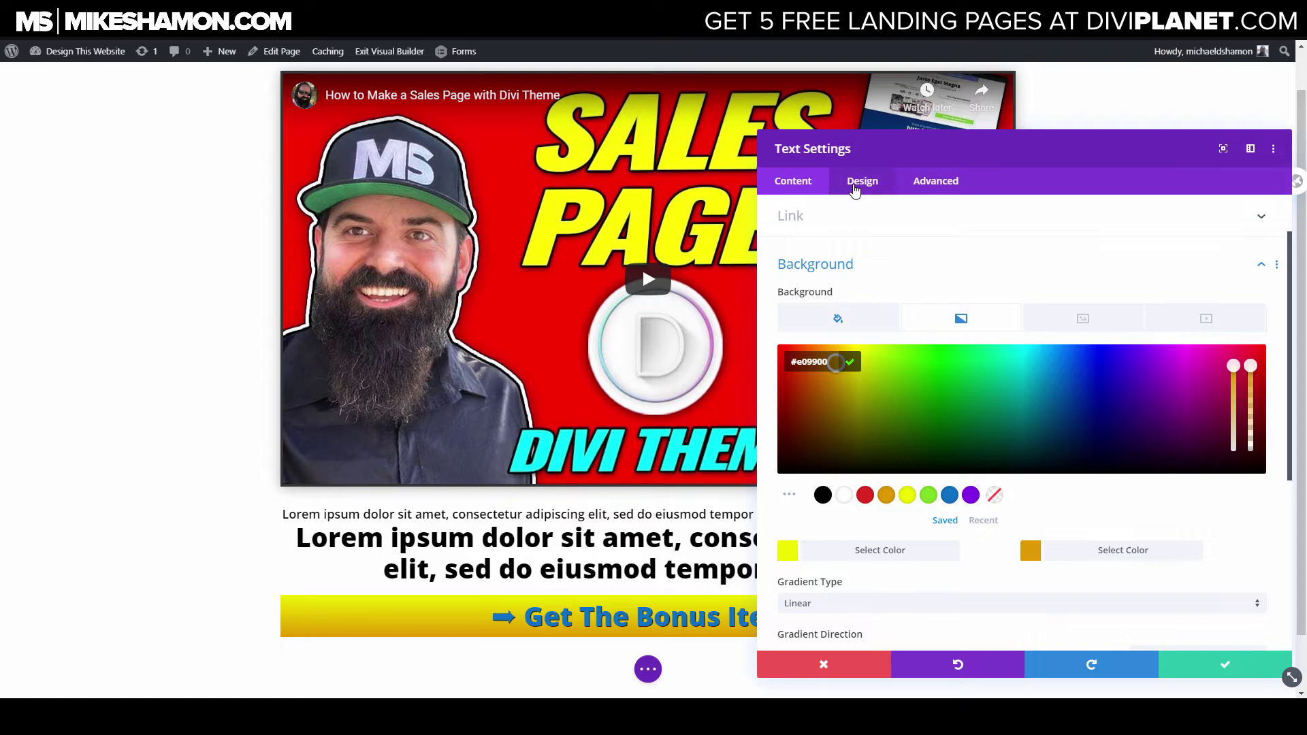
# Add a 1px border around the bonus module in light grey #bababa.
pyautogui.click(862, 182)
pyautogui.click(814, 412)
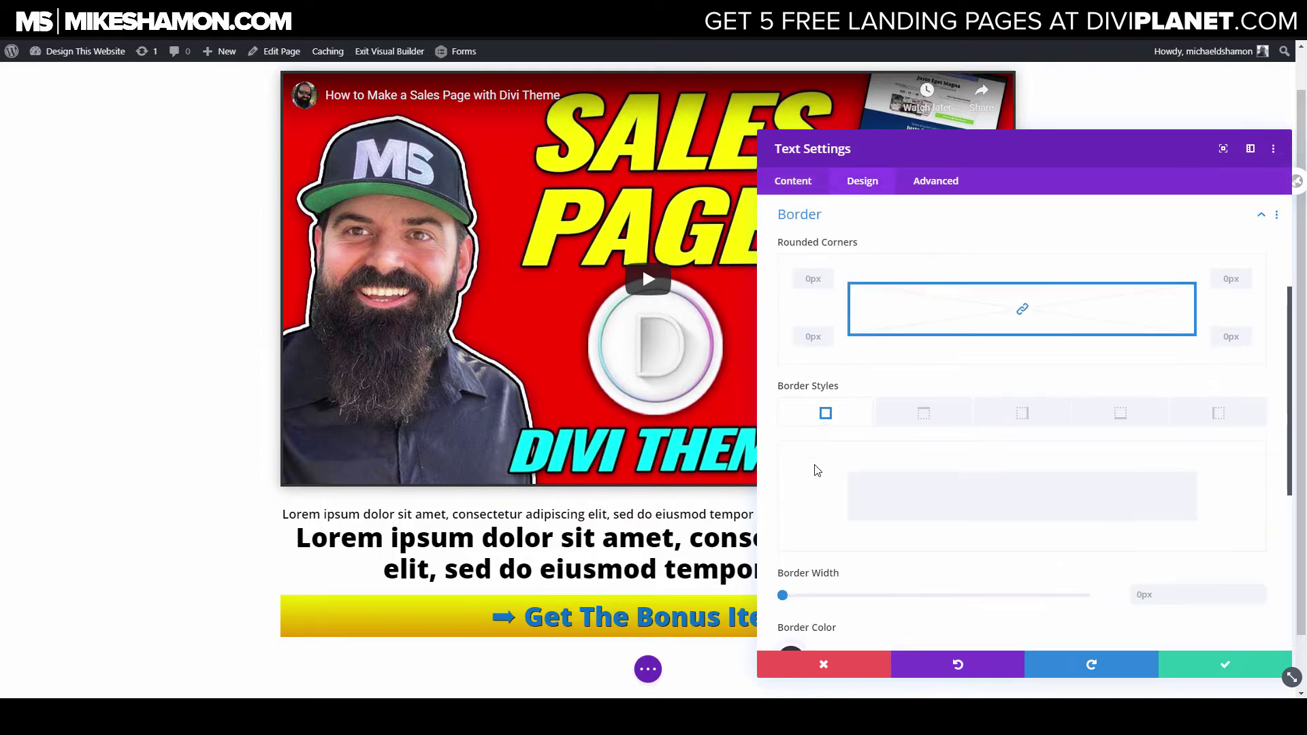
pyautogui.click(788, 596)
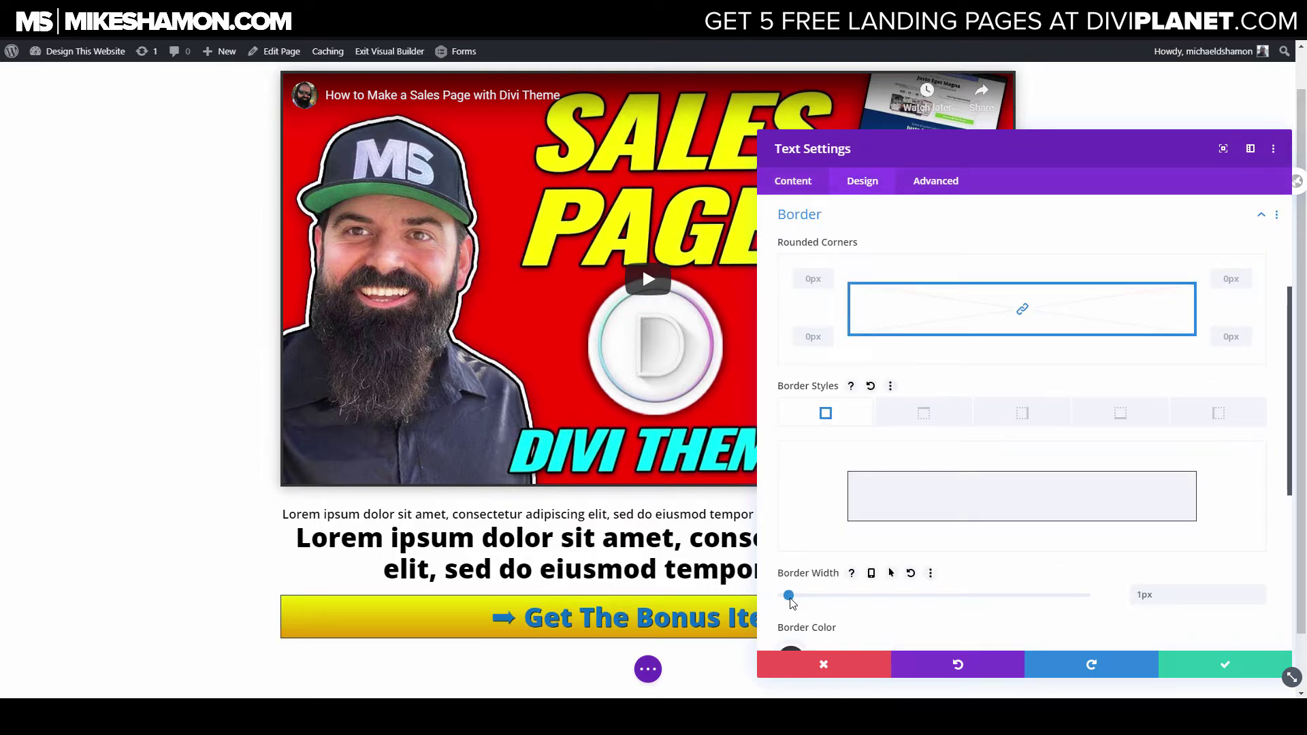
pyautogui.scroll(-2, 872, 470)
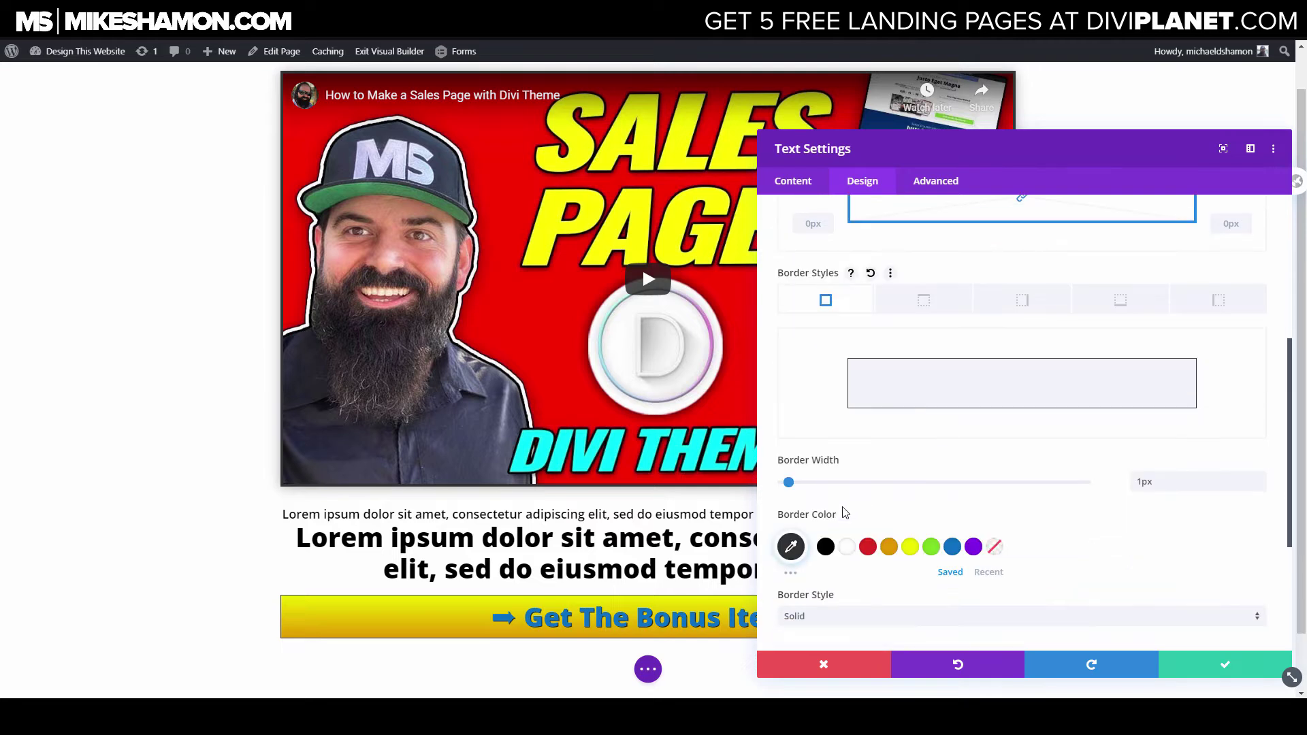
pyautogui.click(791, 544)
pyautogui.moveTo(781, 590); pyautogui.dragTo(781, 571)
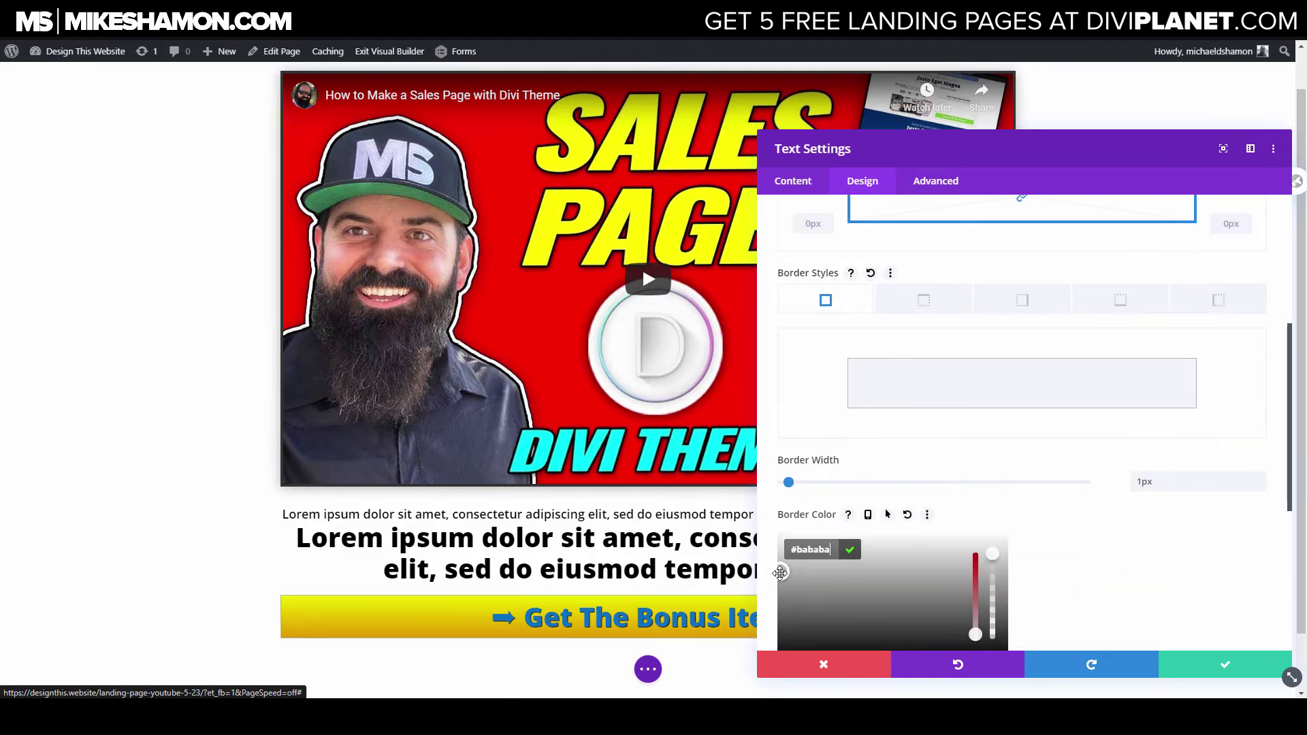
# Round all four corners of the bonus module to 4px.
pyautogui.scroll(2, 815, 379)
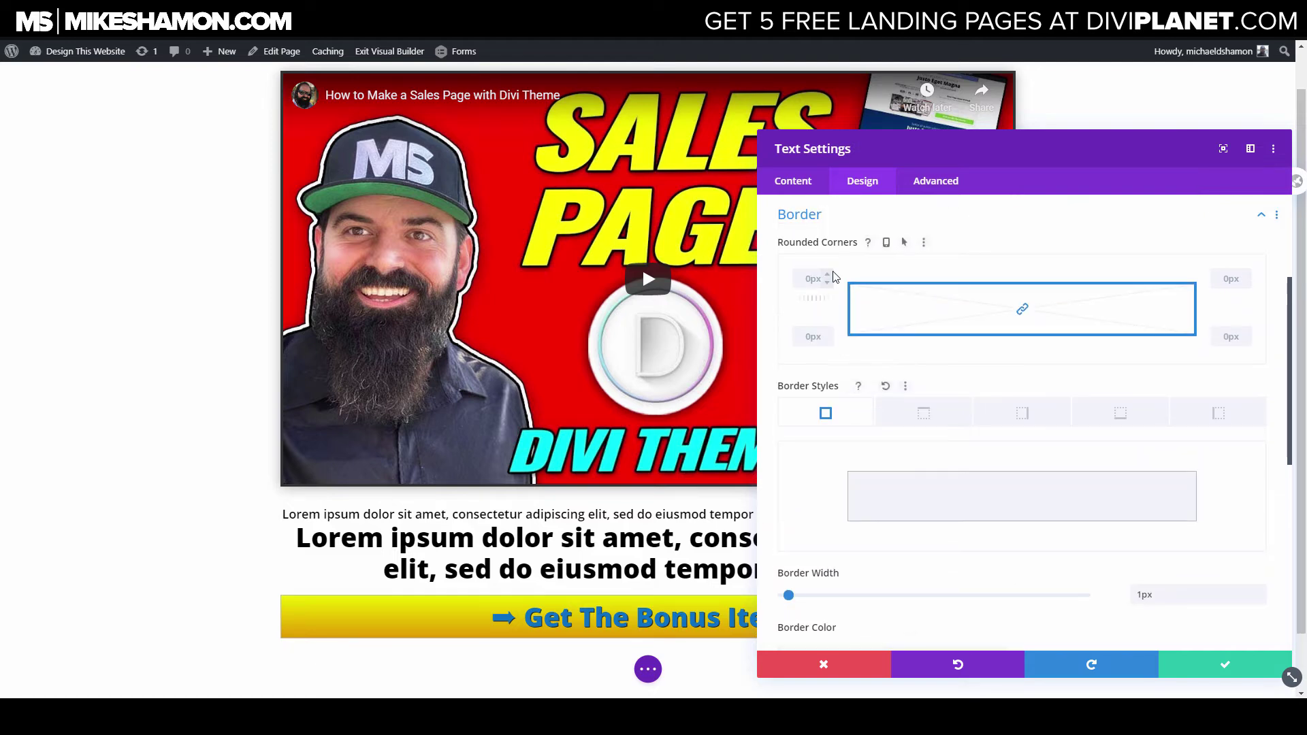
pyautogui.click(829, 275)
pyautogui.click(828, 275)
pyautogui.click(829, 275)
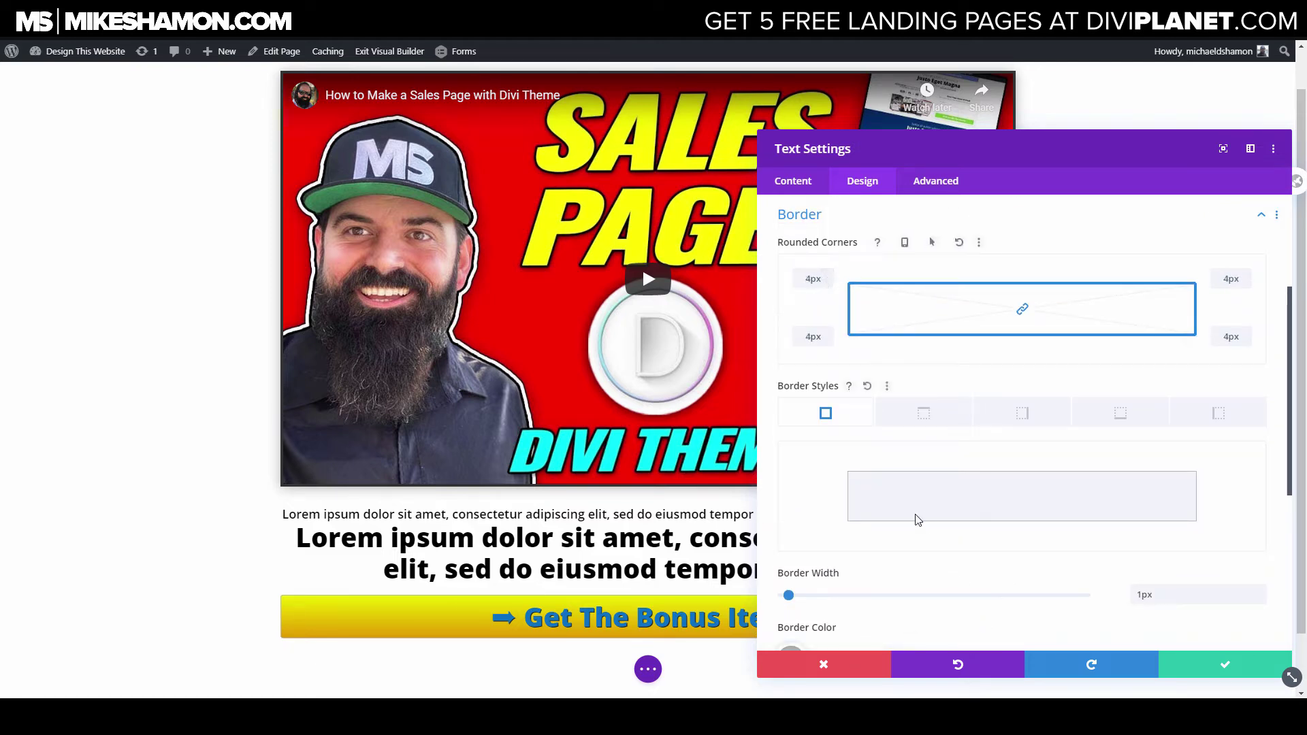
# Apply the first box shadow preset to the bonus module with a 9px blur strength and save the module.
pyautogui.scroll(-5, 893, 516)
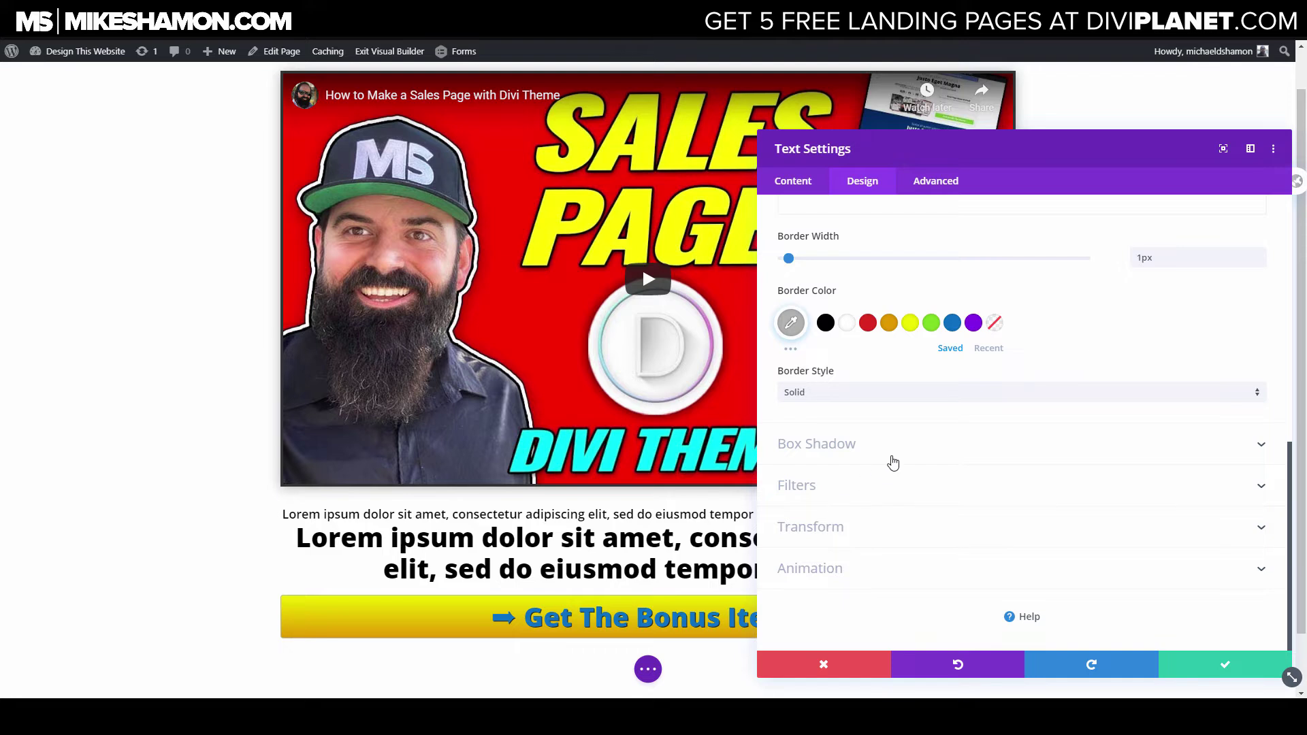
pyautogui.click(893, 463)
pyautogui.click(979, 375)
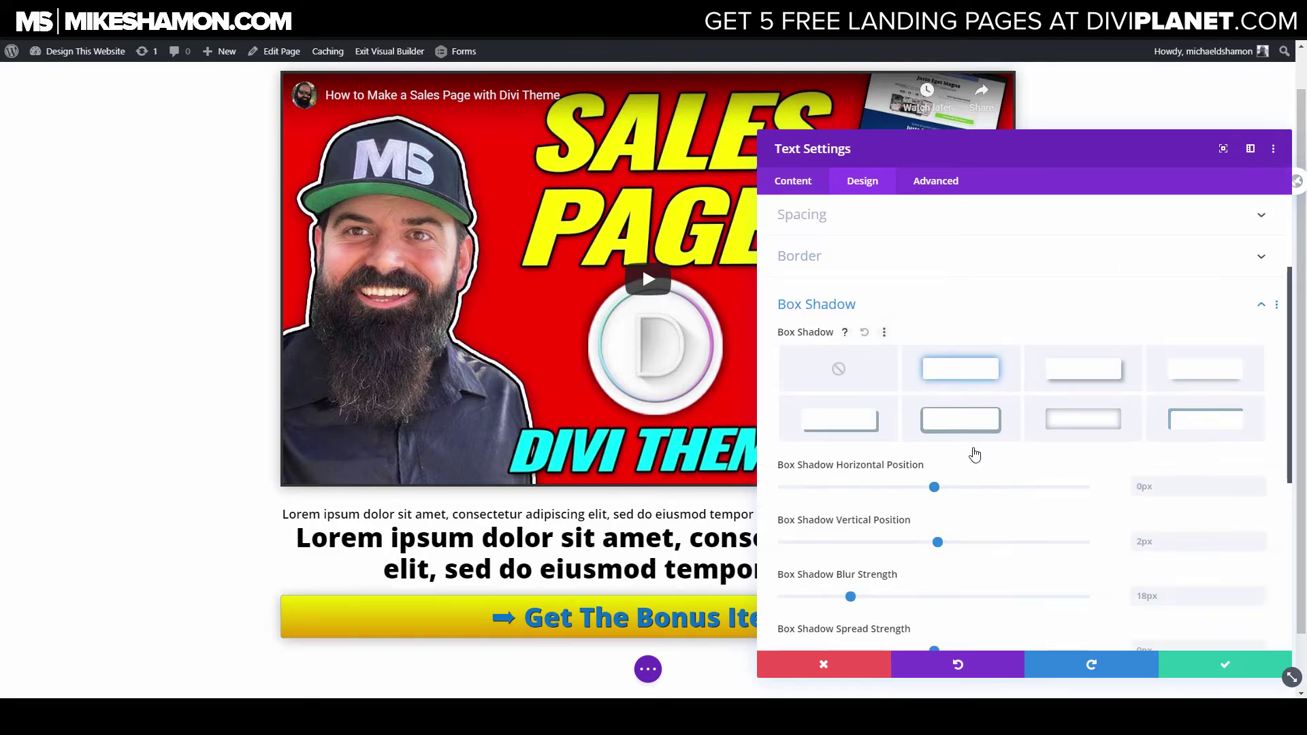
pyautogui.click(1262, 602)
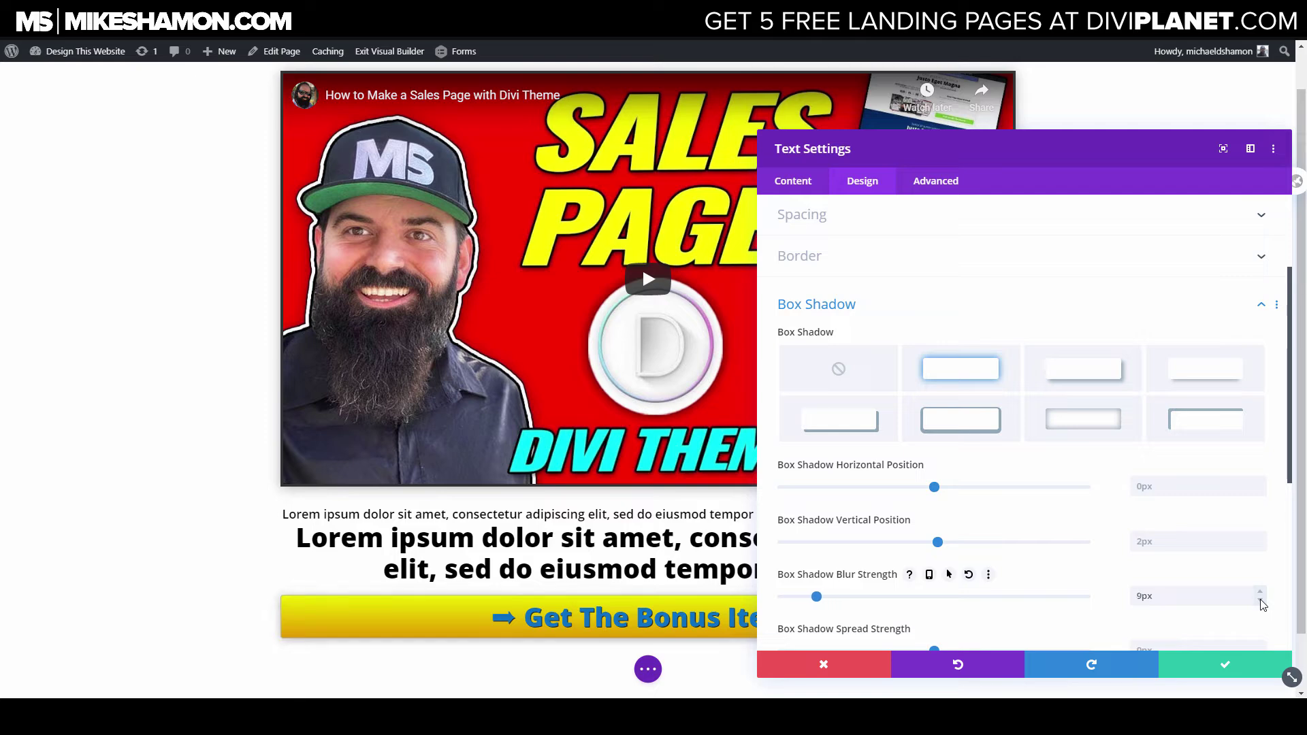
pyautogui.moveTo(1103, 156); pyautogui.dragTo(965, 143)
pyautogui.click(1064, 669)
pyautogui.scroll(-1, 643, 246)
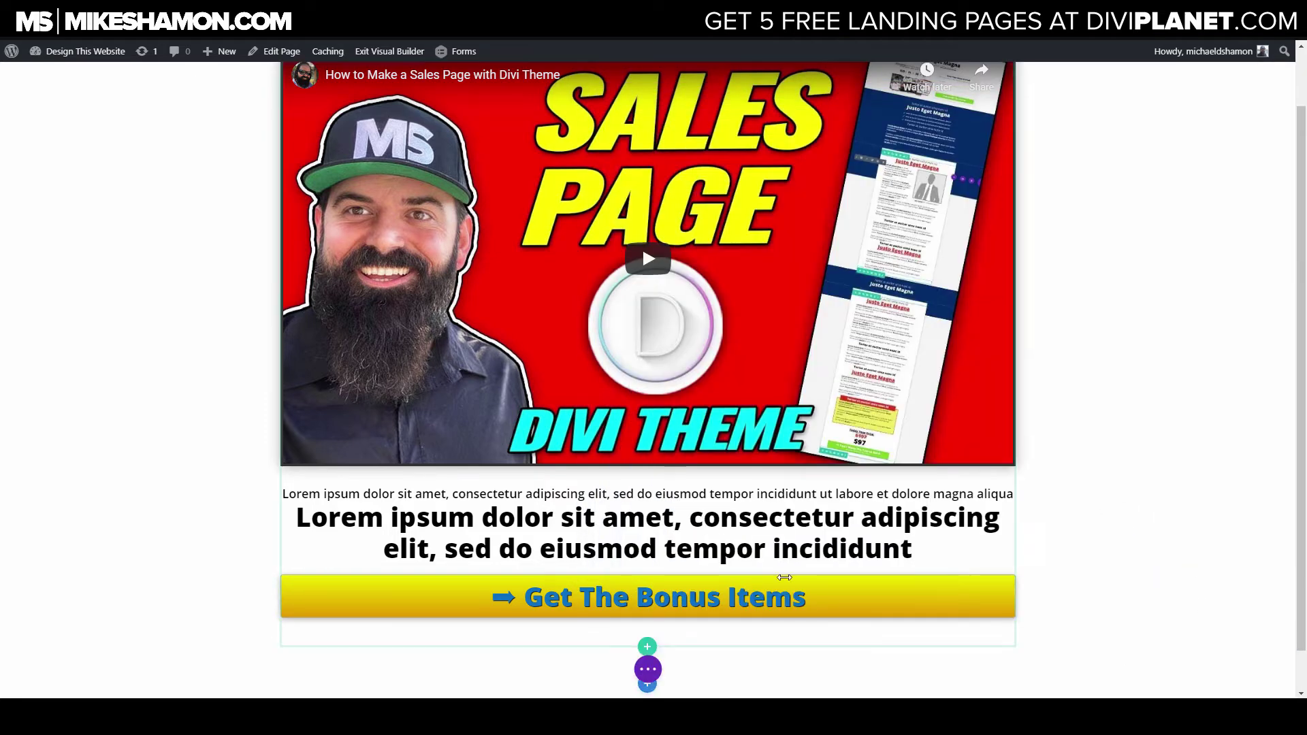
# Increase the text size of the "Get The Bonus Items" module to 54px.
pyautogui.click(624, 537)
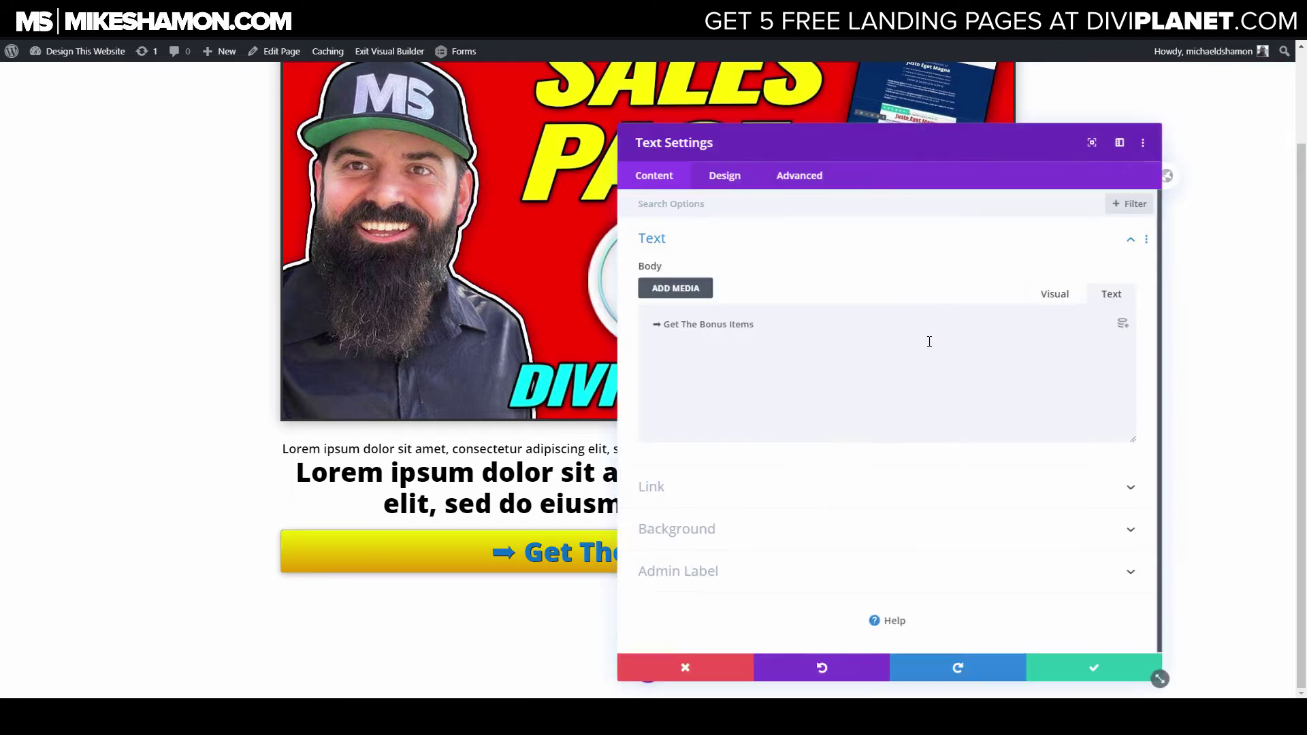
pyautogui.click(729, 180)
pyautogui.click(672, 246)
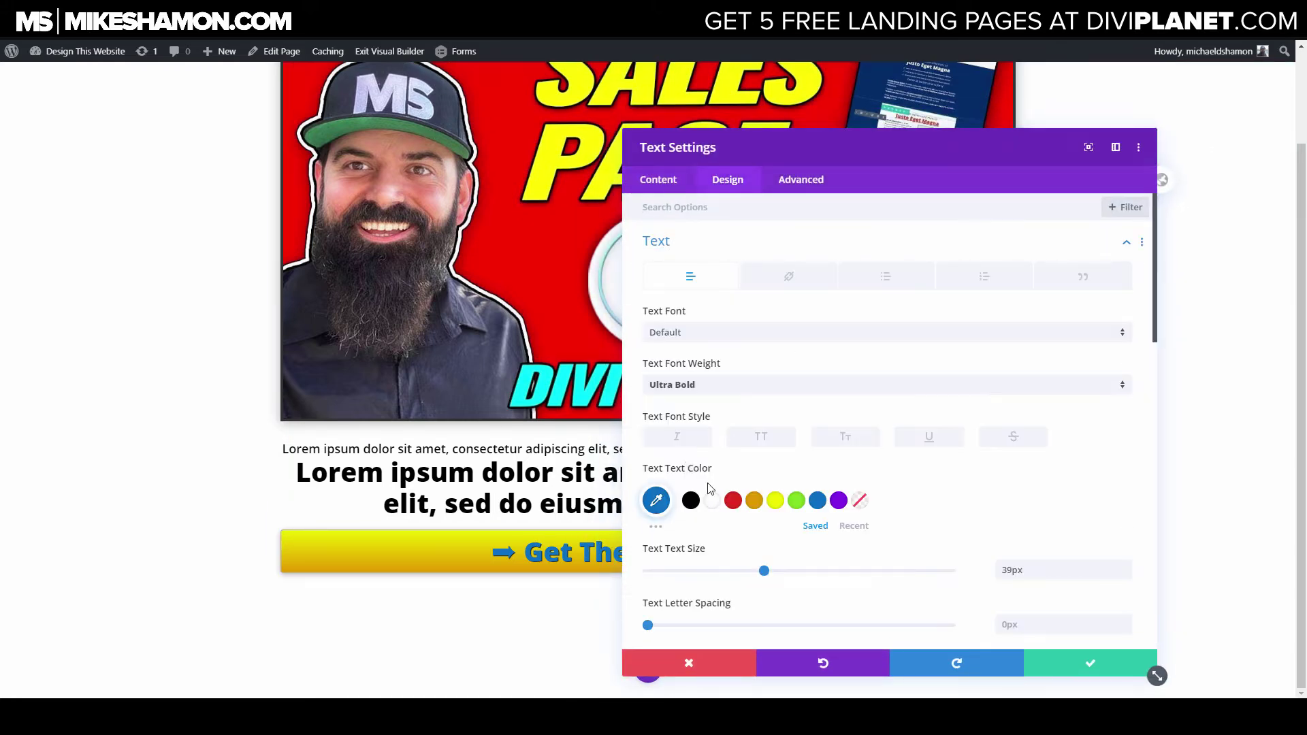
pyautogui.moveTo(765, 573); pyautogui.dragTo(818, 586)
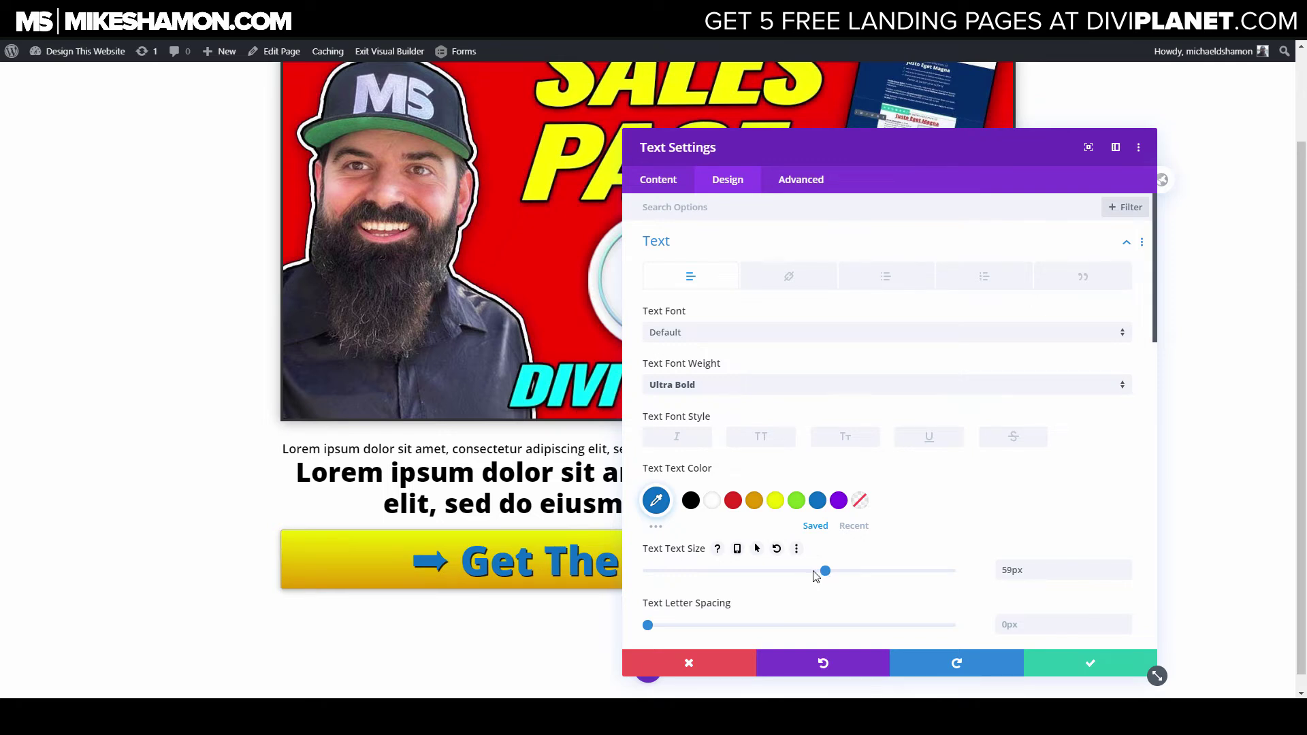
pyautogui.moveTo(817, 575); pyautogui.dragTo(810, 574)
pyautogui.moveTo(850, 160); pyautogui.dragTo(1009, 154)
pyautogui.click(847, 238)
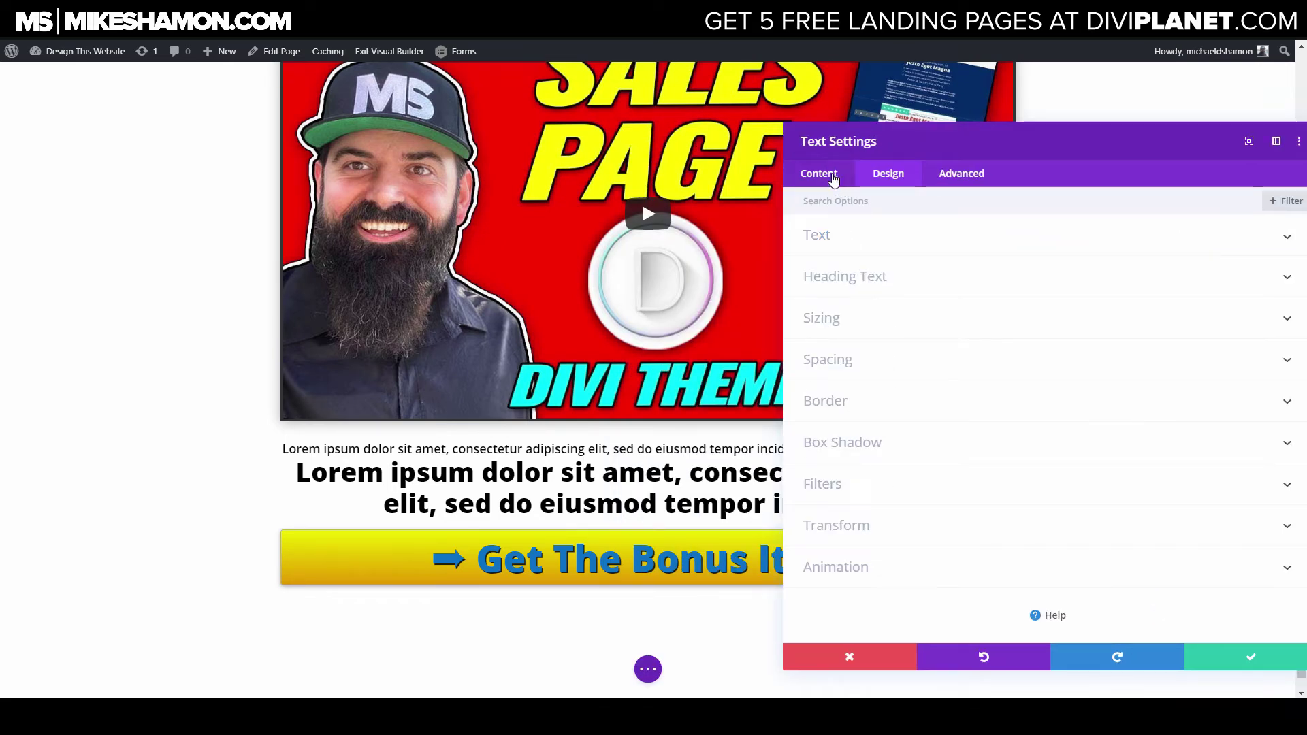
# Change the end color of the bonus module's background gradient to a lighter golden yellow and save the module.
pyautogui.click(832, 177)
pyautogui.click(895, 328)
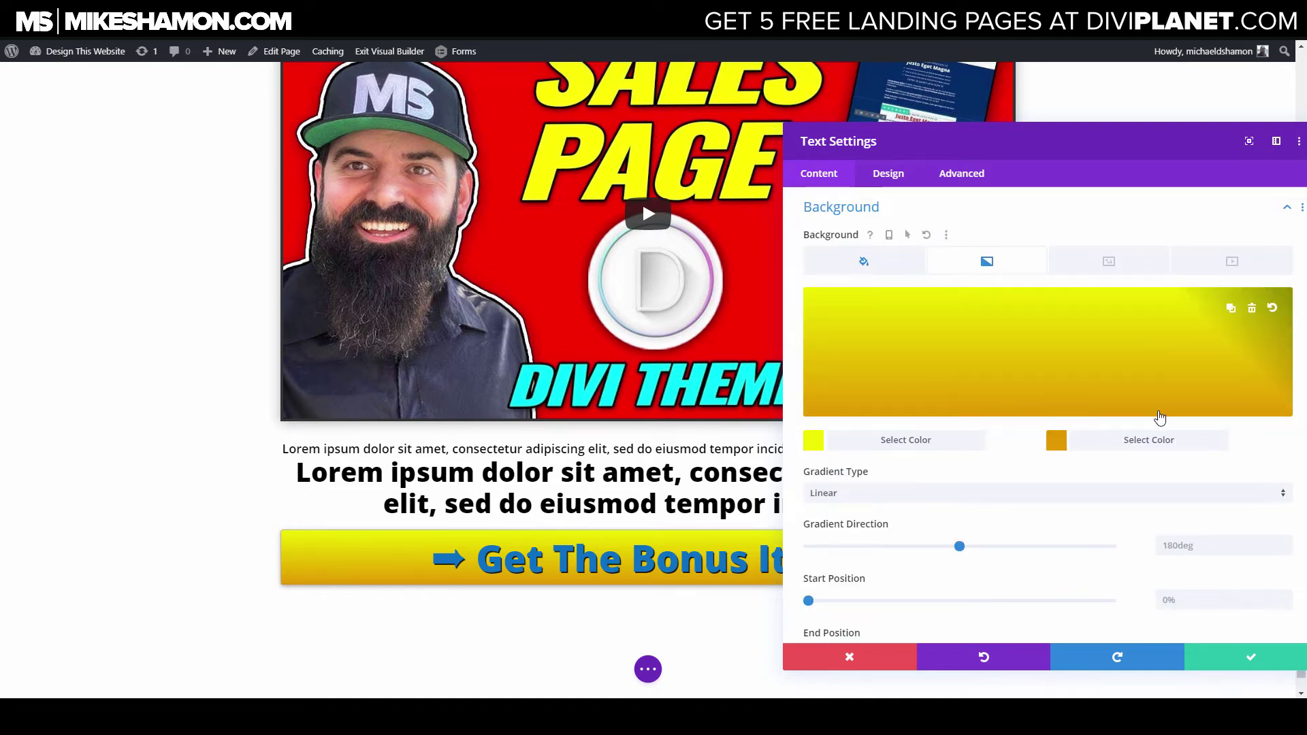
pyautogui.click(1054, 442)
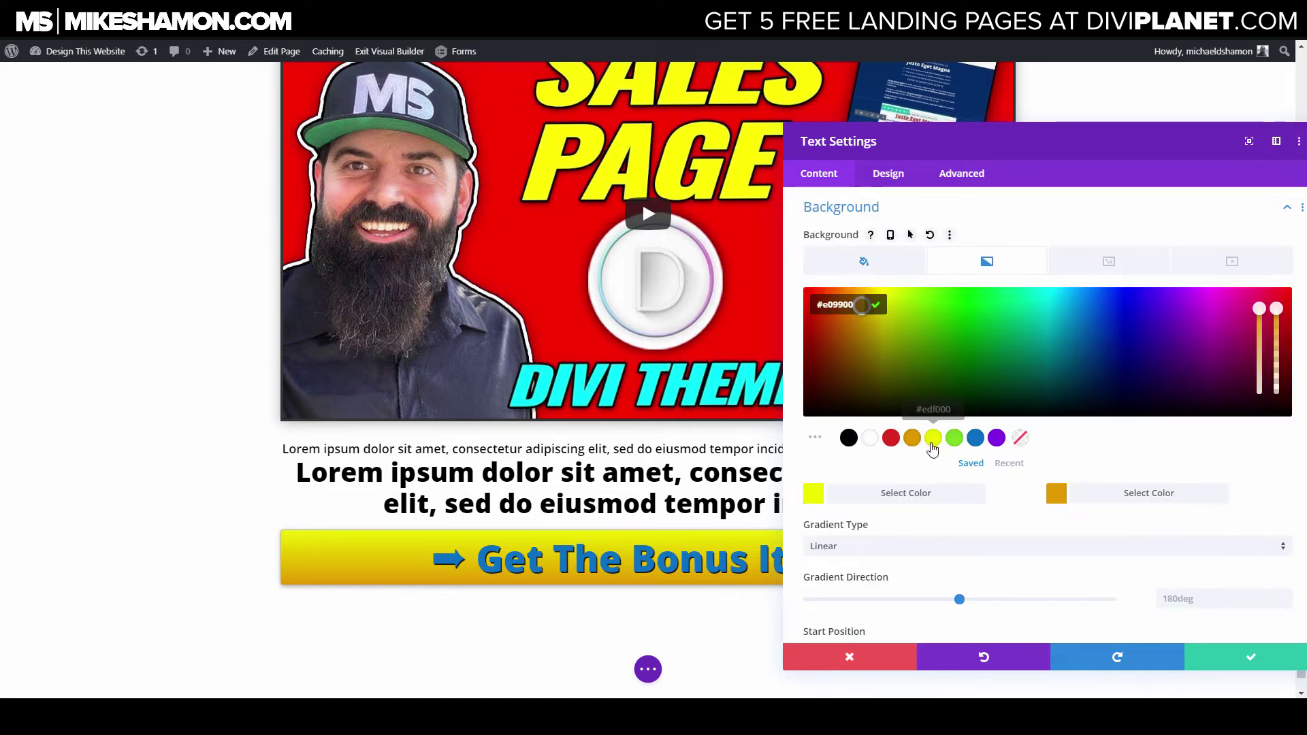
pyautogui.click(933, 439)
pyautogui.click(888, 303)
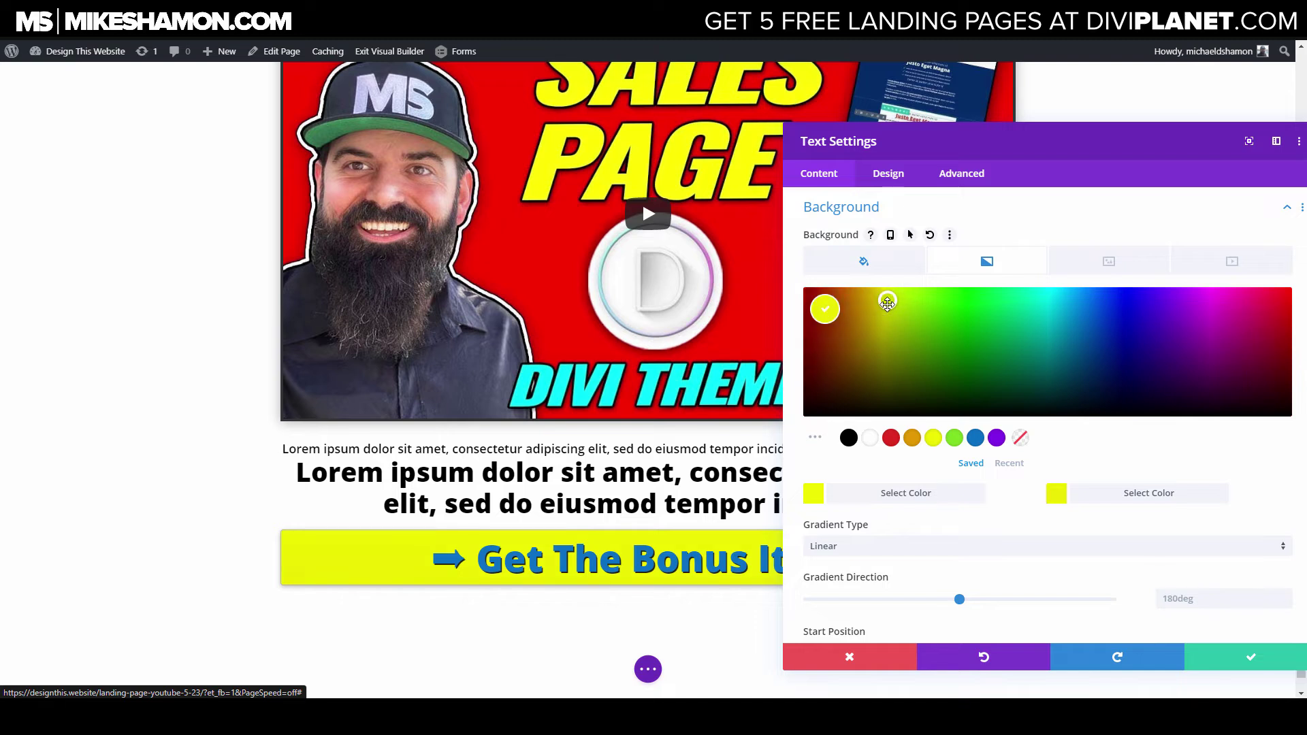
pyautogui.moveTo(887, 303); pyautogui.dragTo(868, 296)
pyautogui.click(1231, 657)
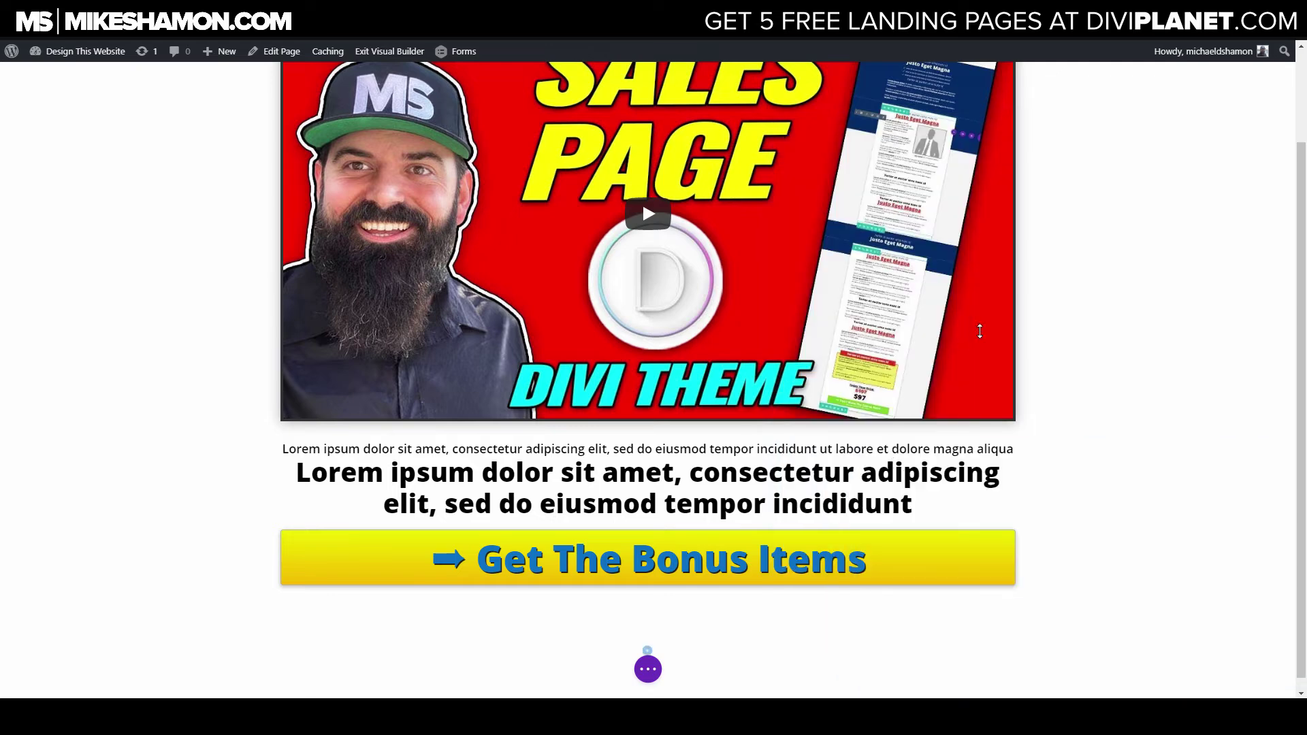
# Change the bonus module's text color to a slightly brighter, deeper blue and save the module.
pyautogui.click(630, 542)
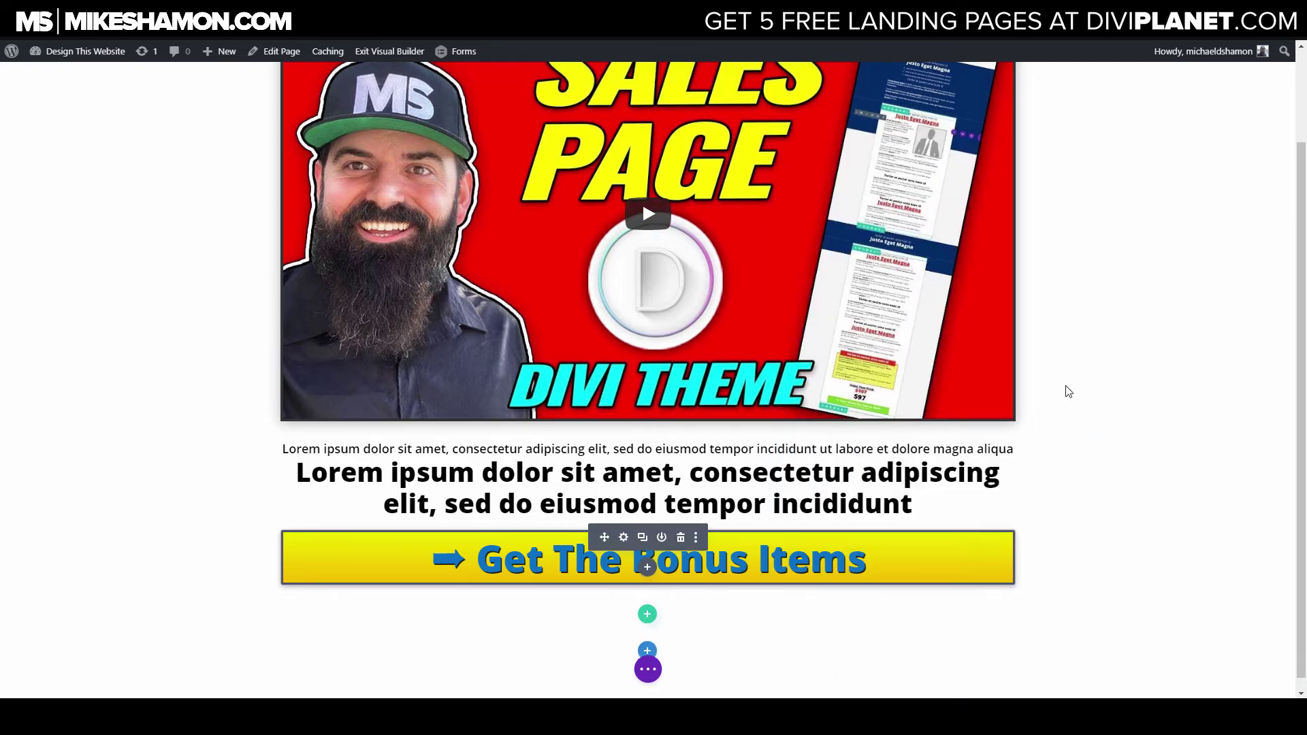
pyautogui.click(862, 174)
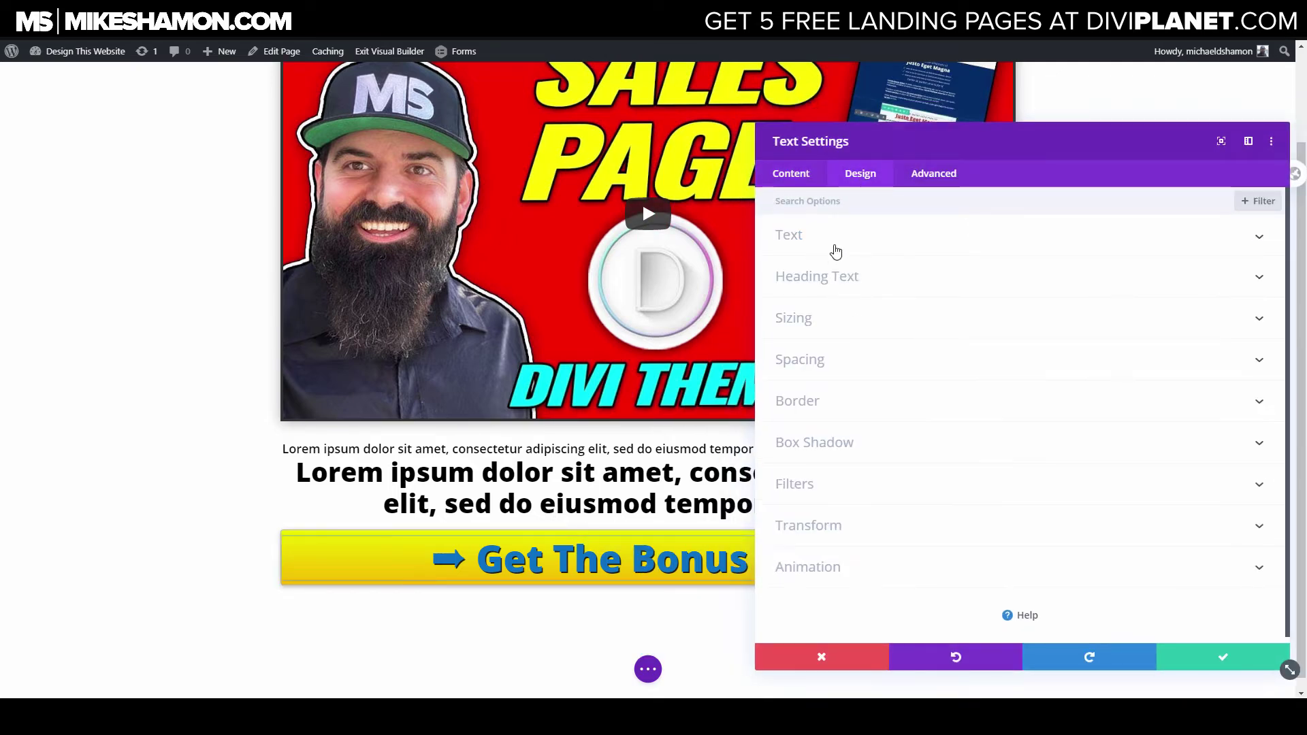
pyautogui.click(826, 236)
pyautogui.click(789, 494)
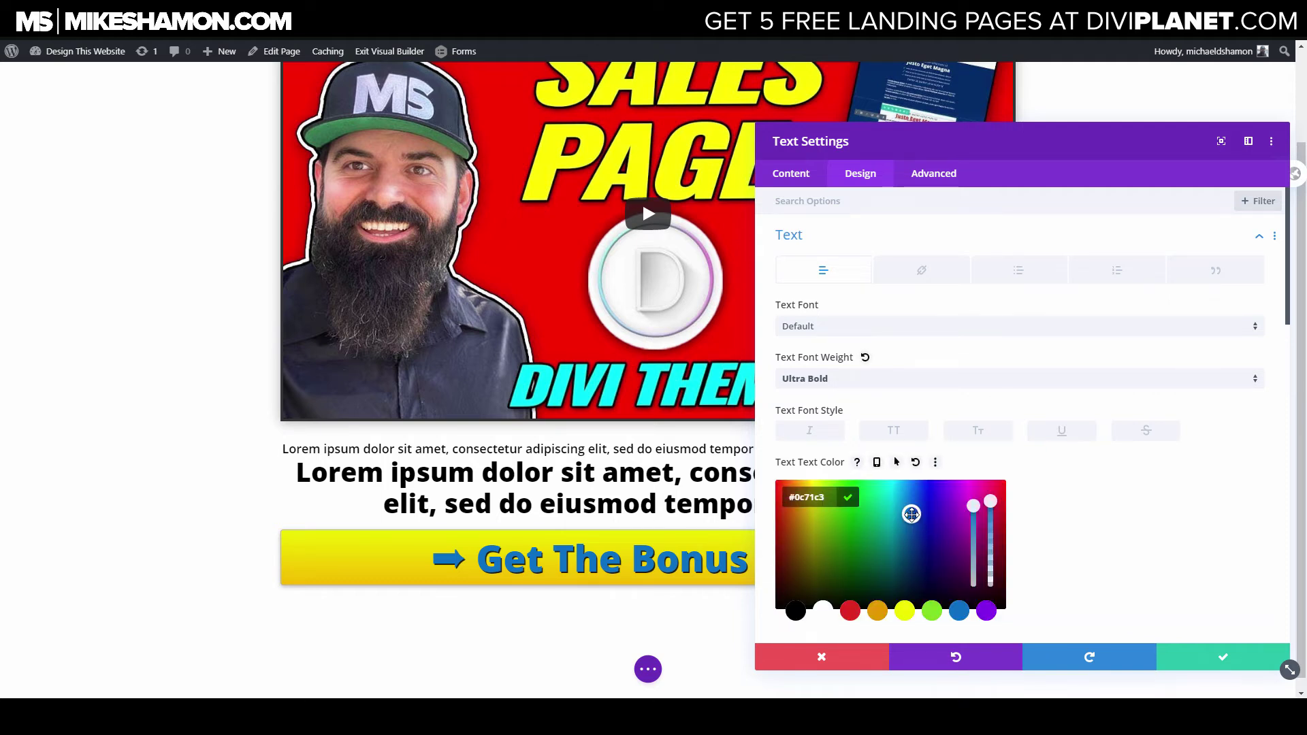
pyautogui.moveTo(906, 510)
pyautogui.mouseDown()
pyautogui.moveTo(924, 493)
pyautogui.moveTo(916, 503)
pyautogui.mouseUp()
pyautogui.click(1085, 514)
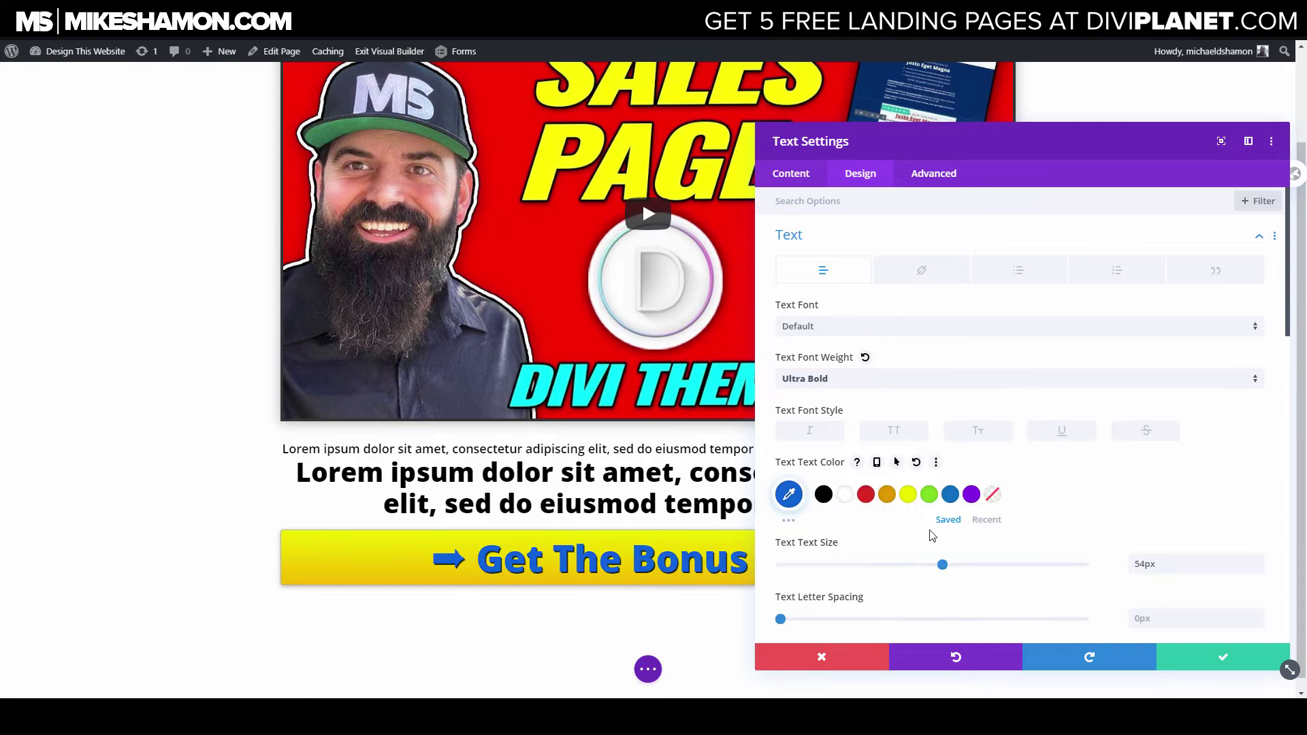
pyautogui.click(1223, 657)
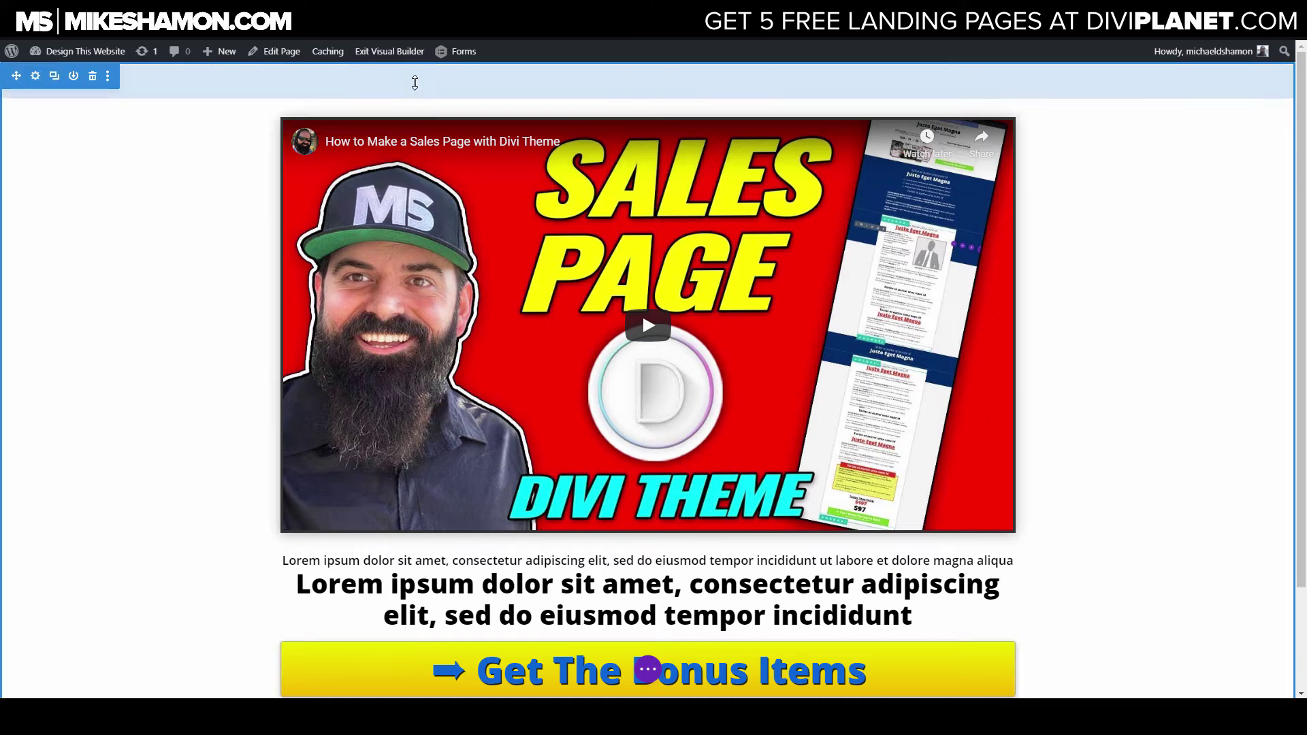
# Set the section's linked top and bottom margins and its linked top and bottom padding to 0px.
pyautogui.click(35, 75)
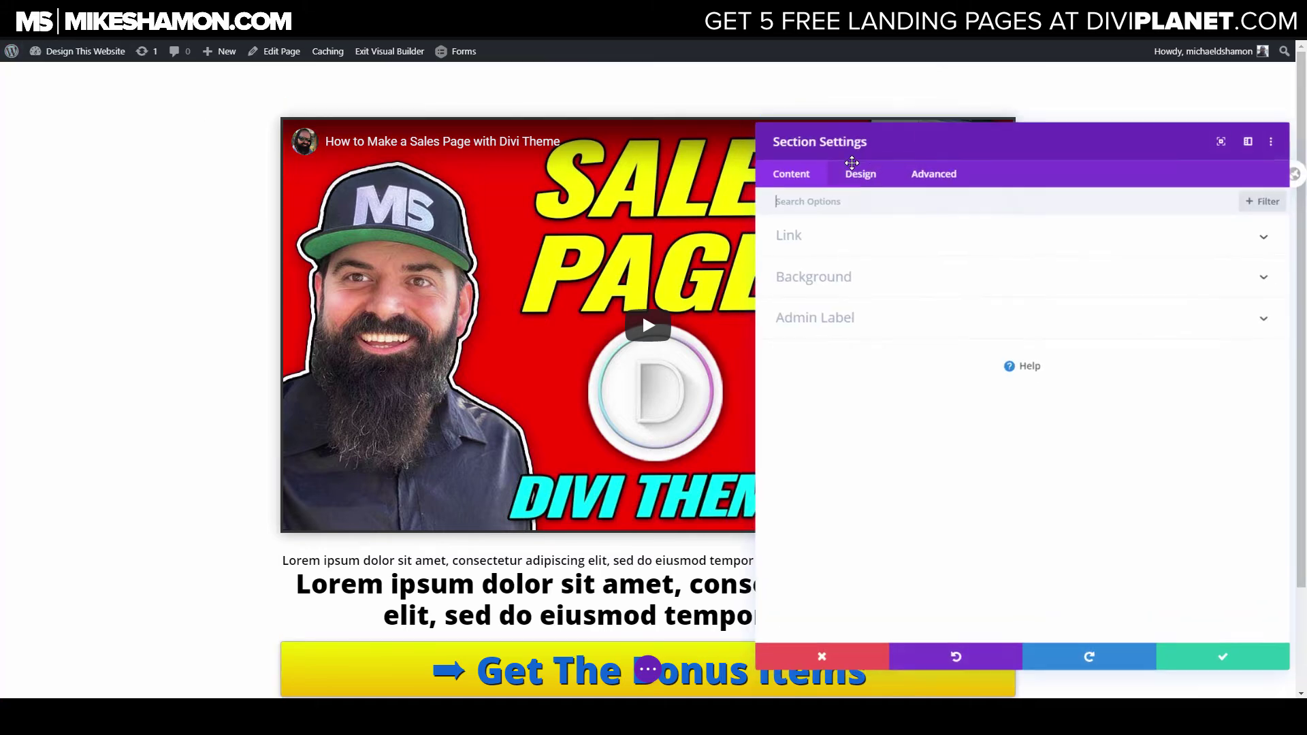
pyautogui.click(848, 176)
pyautogui.click(852, 356)
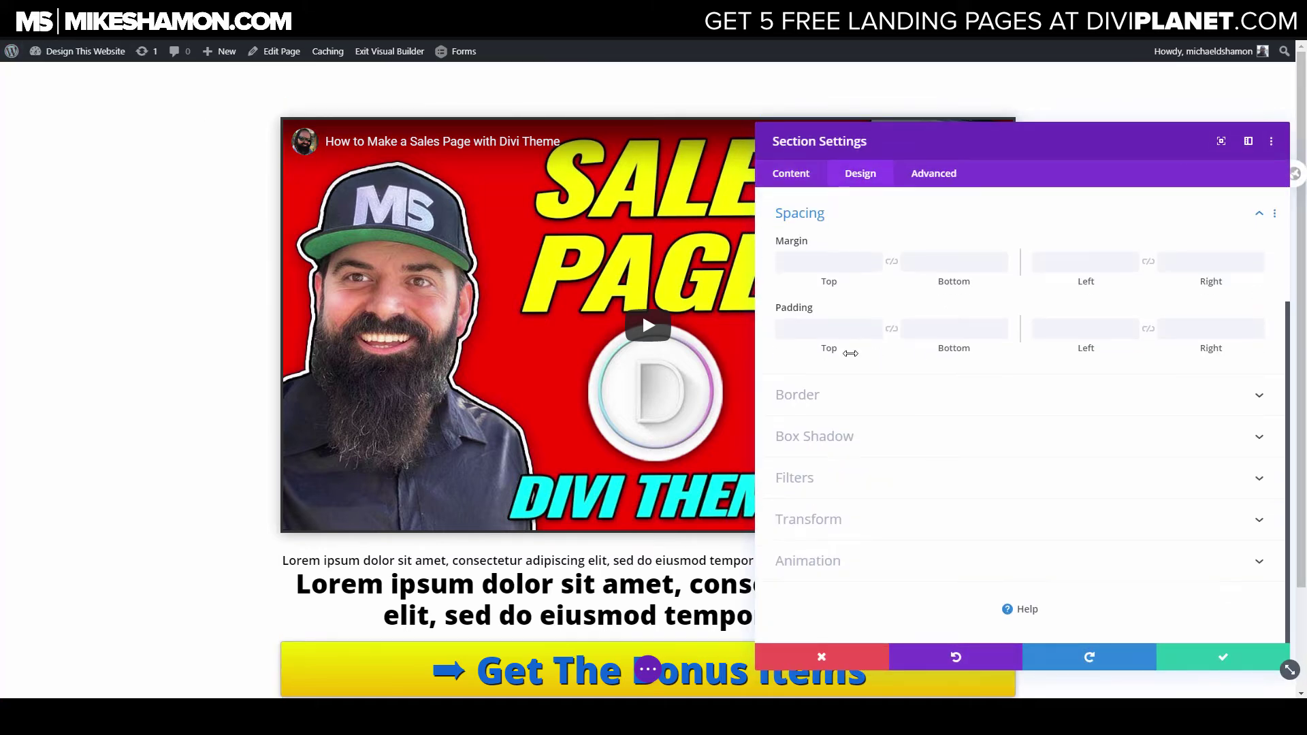
pyautogui.click(891, 261)
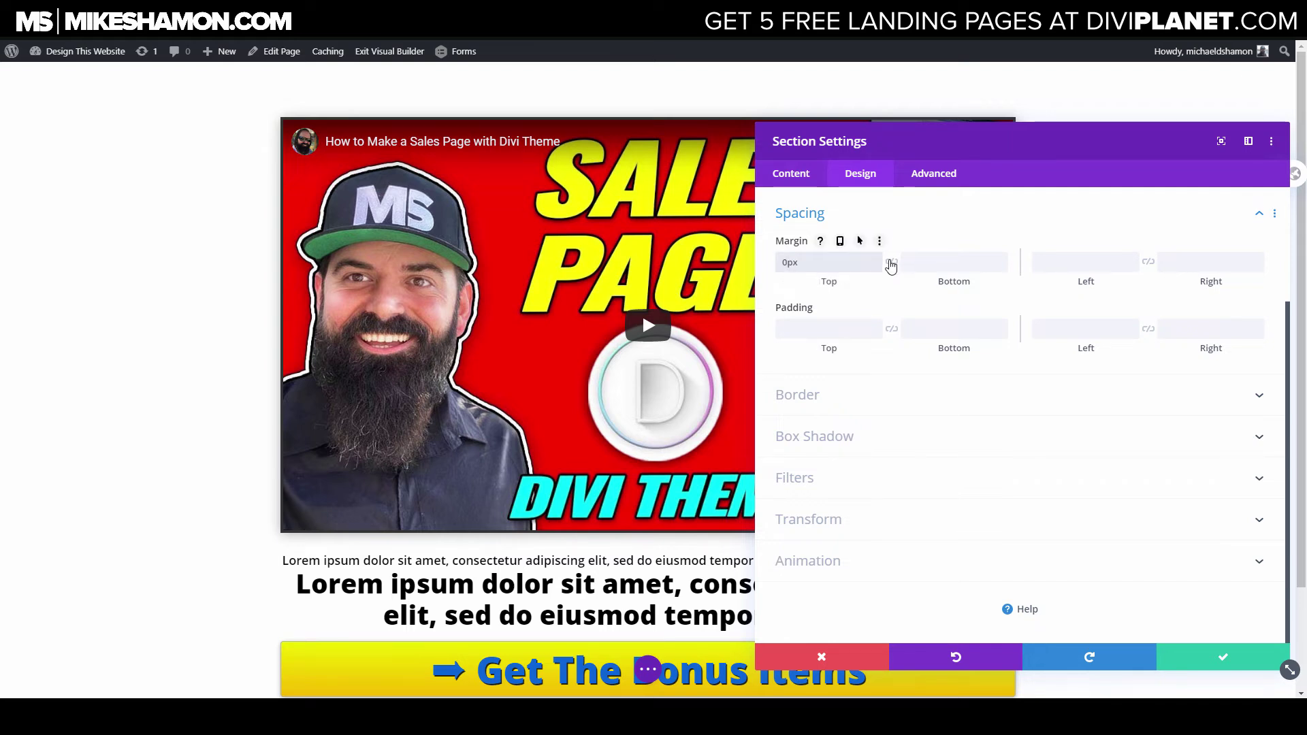
pyautogui.click(891, 328)
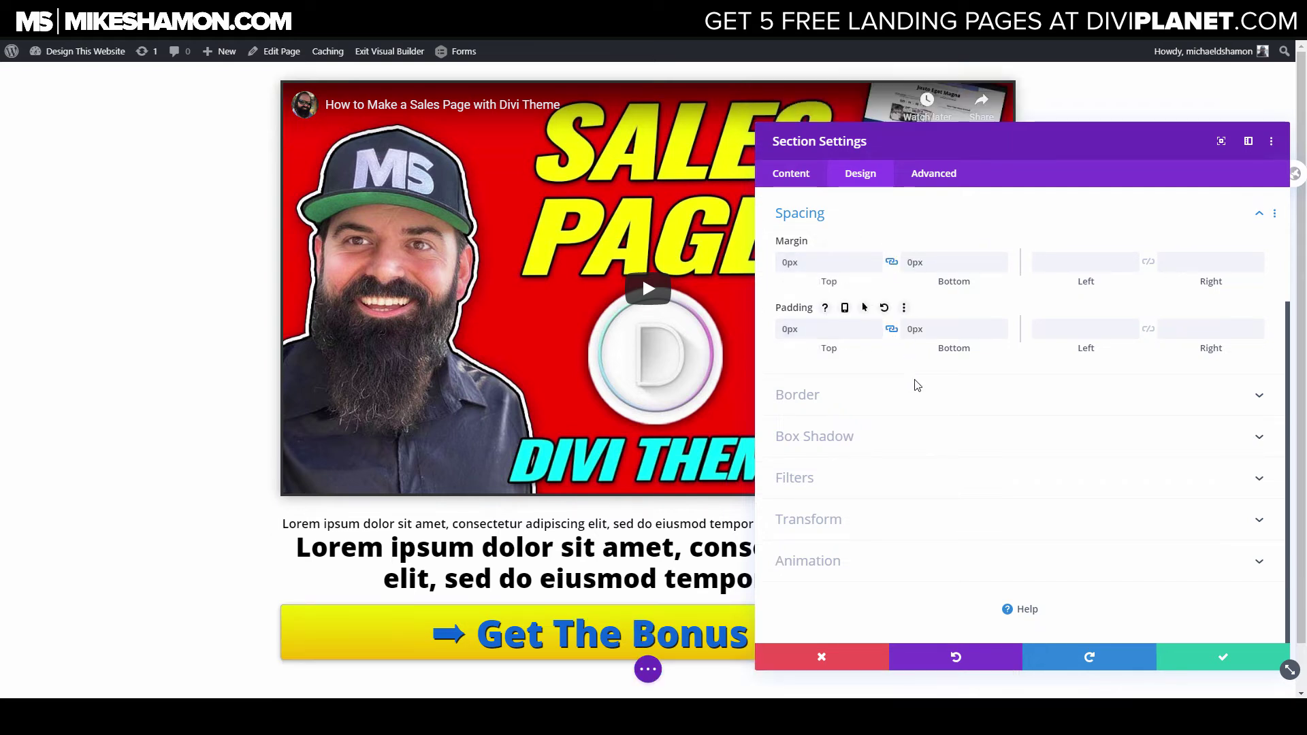
# Set the section's top and bottom margins to 32px and save the section settings.
pyautogui.doubleClick(805, 266)
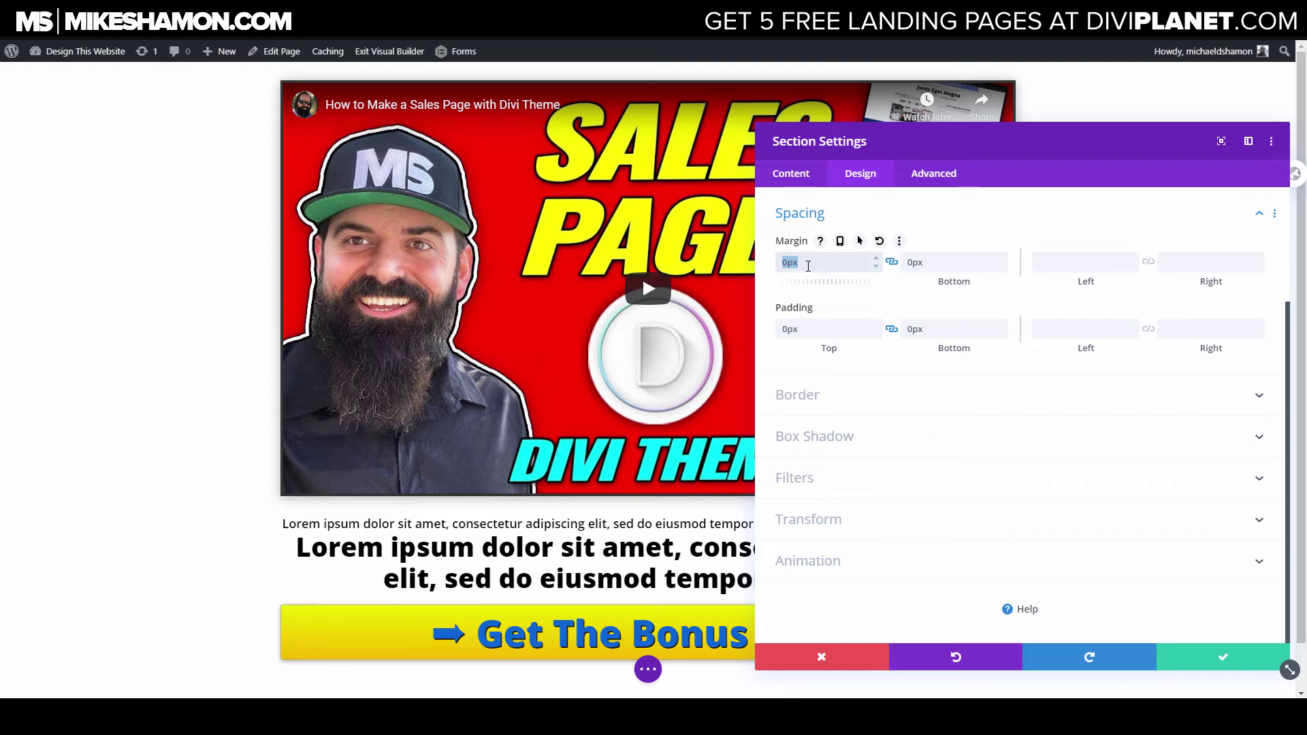
pyautogui.write('32px')
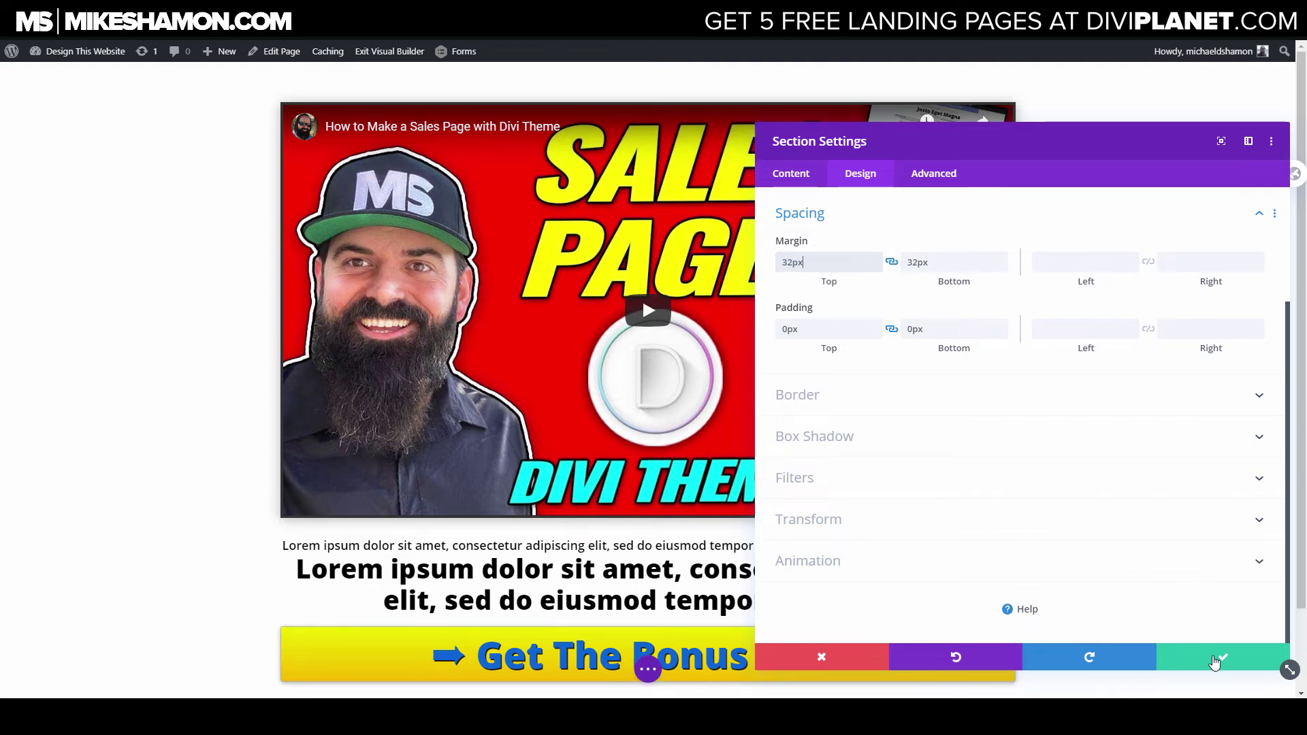
pyautogui.click(1216, 661)
pyautogui.scroll(-2, 1022, 548)
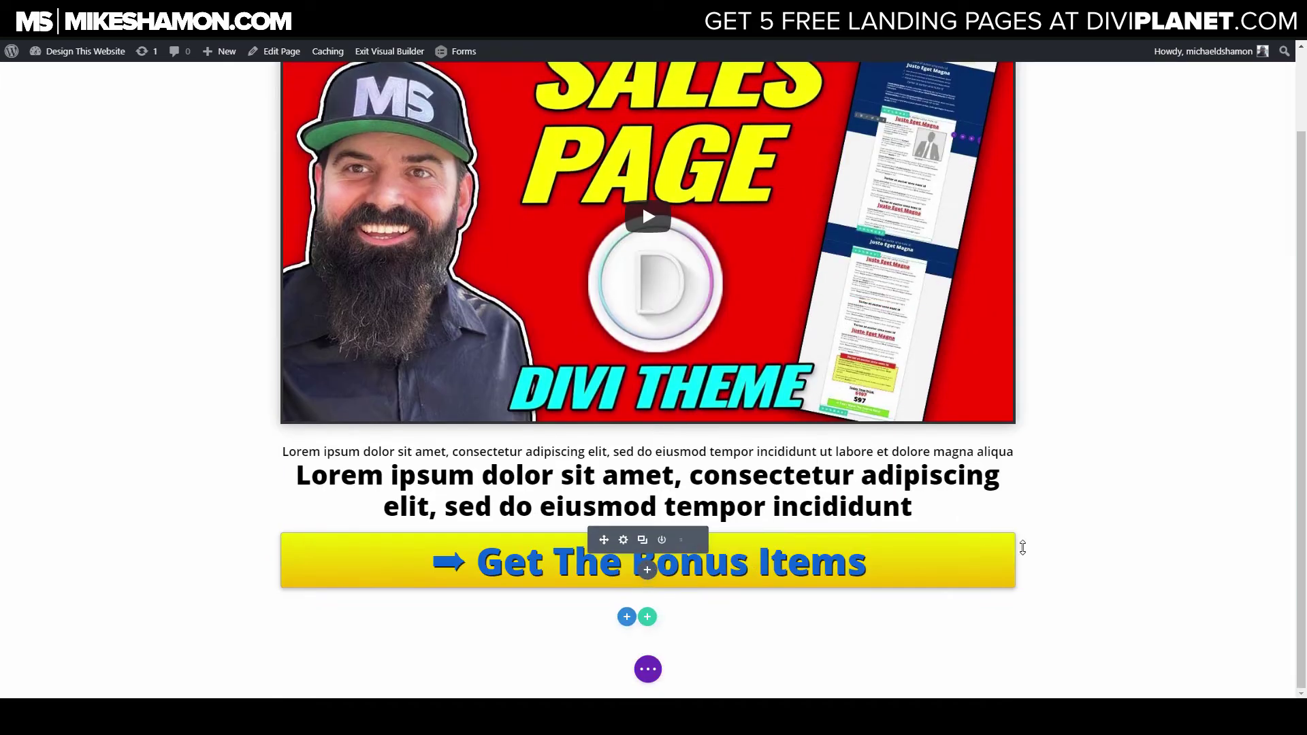